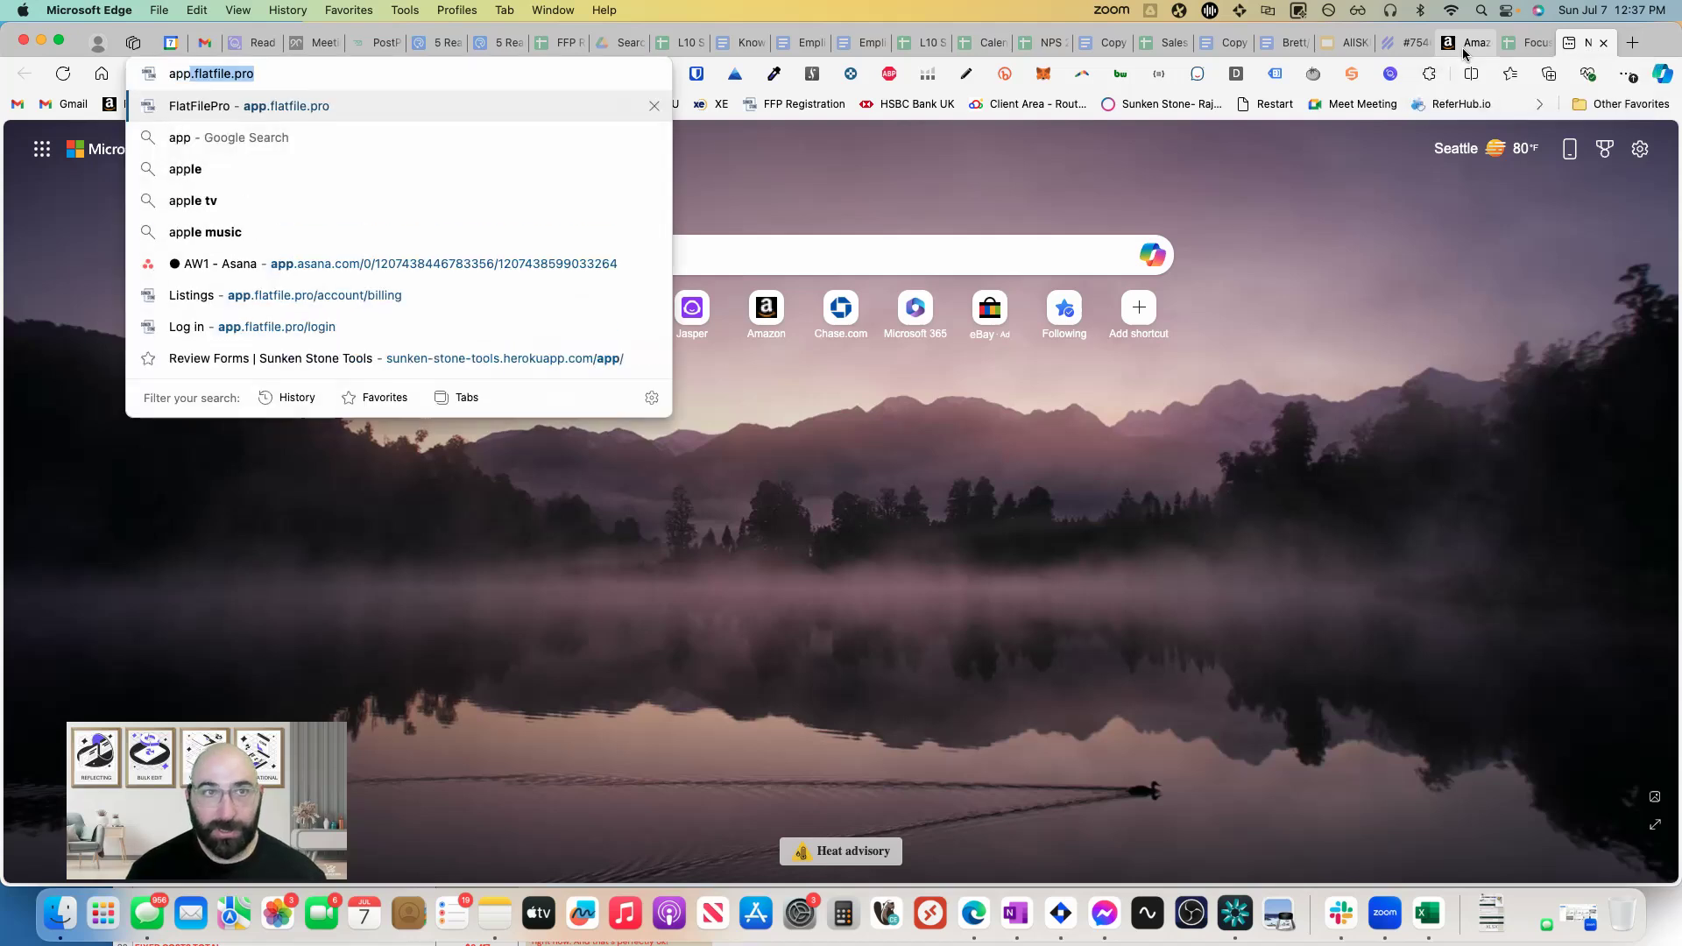
- Open app.flatfile.pro and log in with the email and password saved for app.stonehenge.ai in the vault
key("Return")
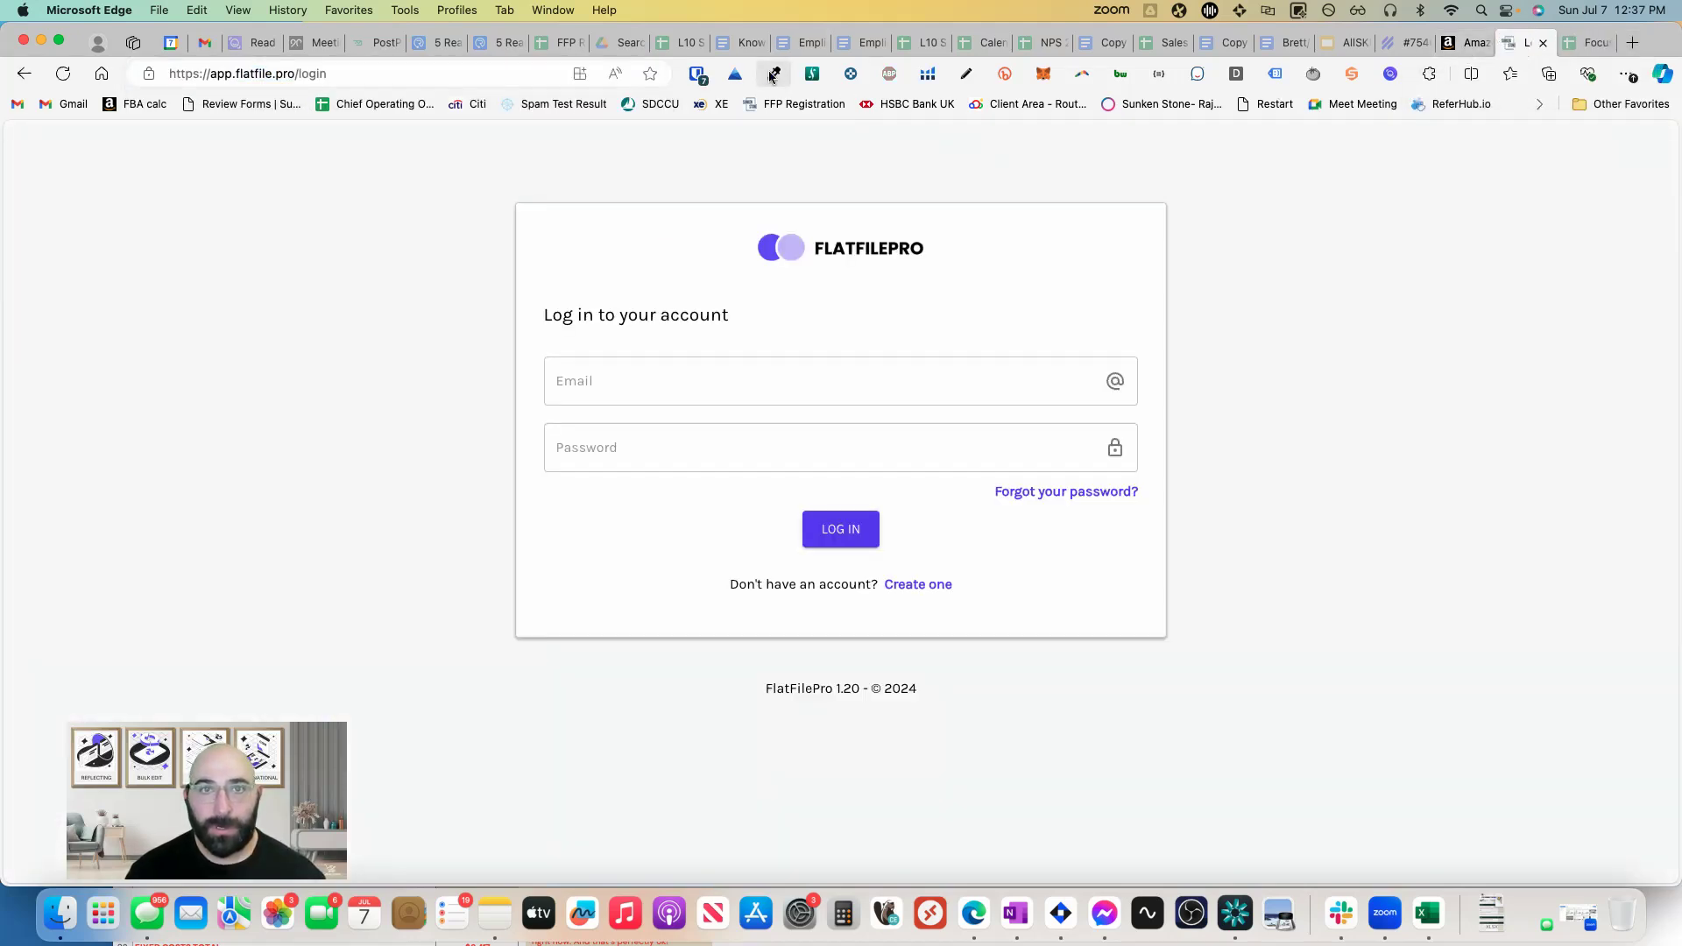
left_click(696, 74)
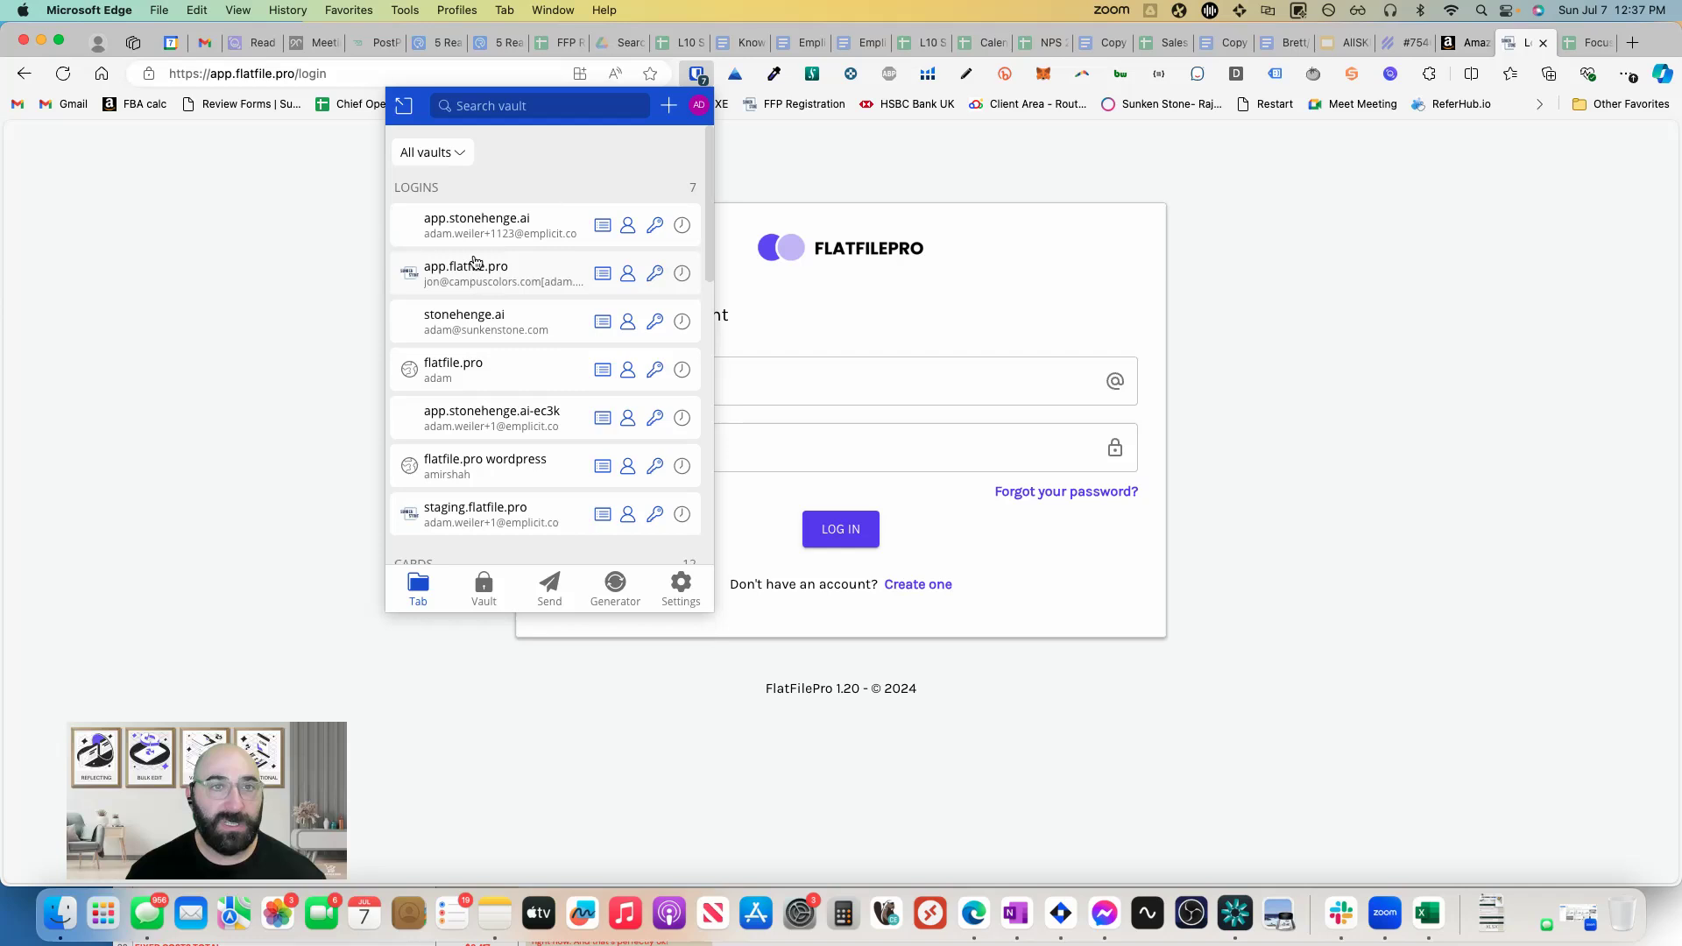
left_click(491, 225)
left_click(840, 529)
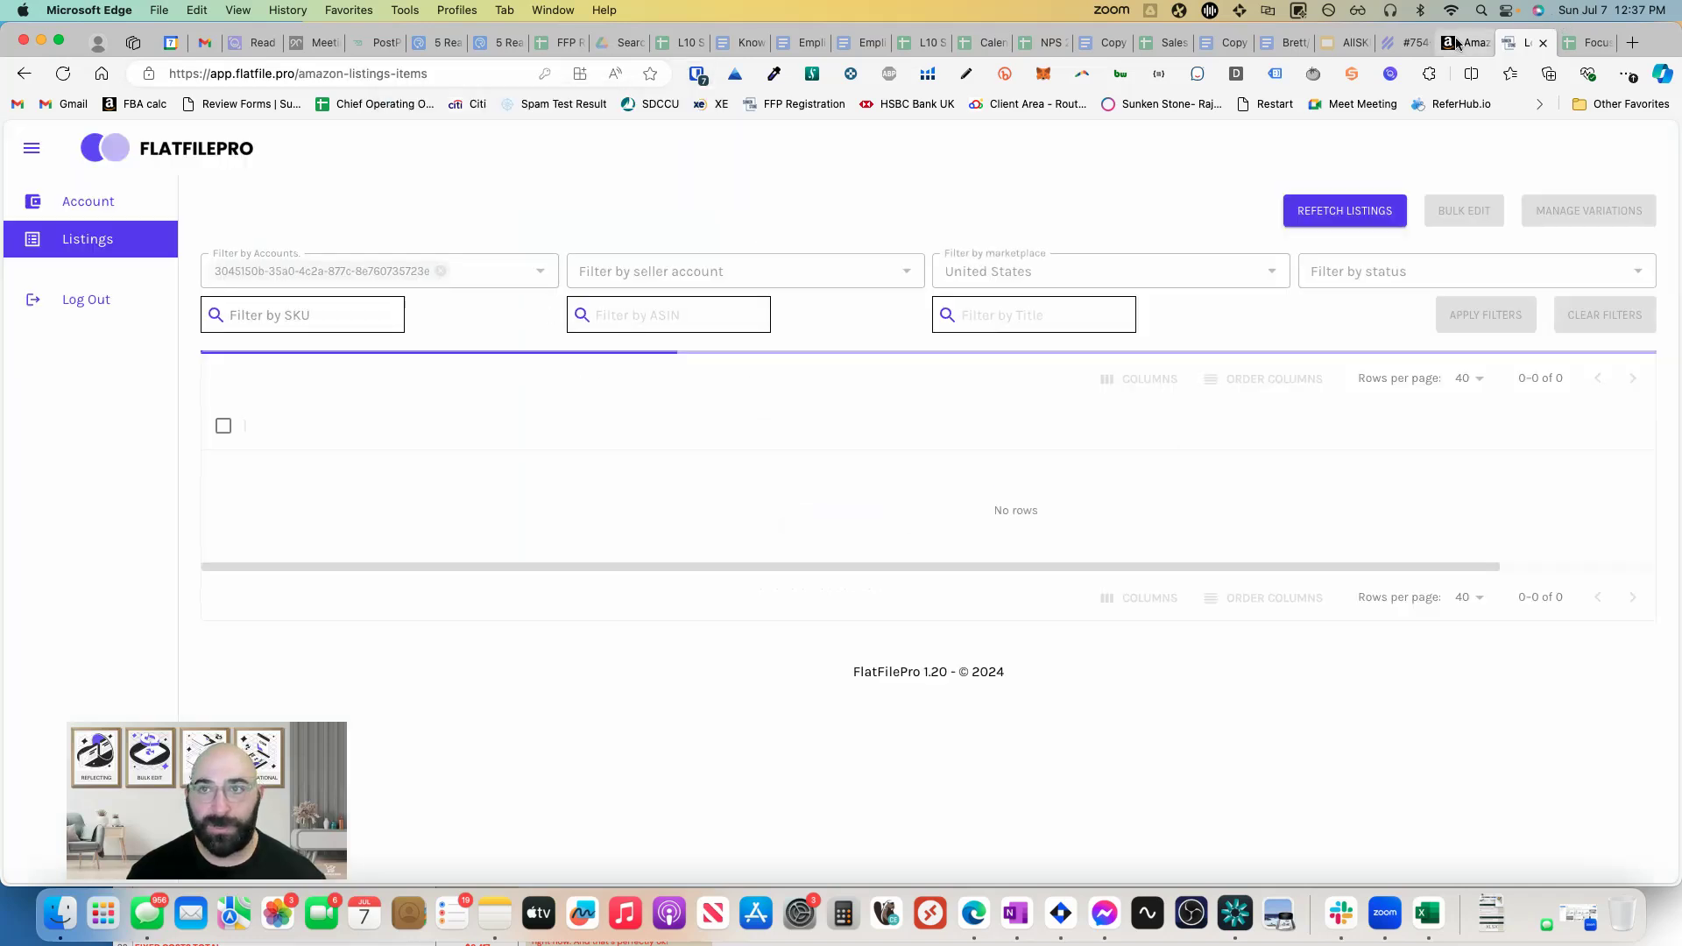
- Look at the List Your Products page in Amazon Seller Central, and browse the FlatFilePro listings down to the allskus-shark SKUs
left_click(1471, 42)
left_click(1399, 299)
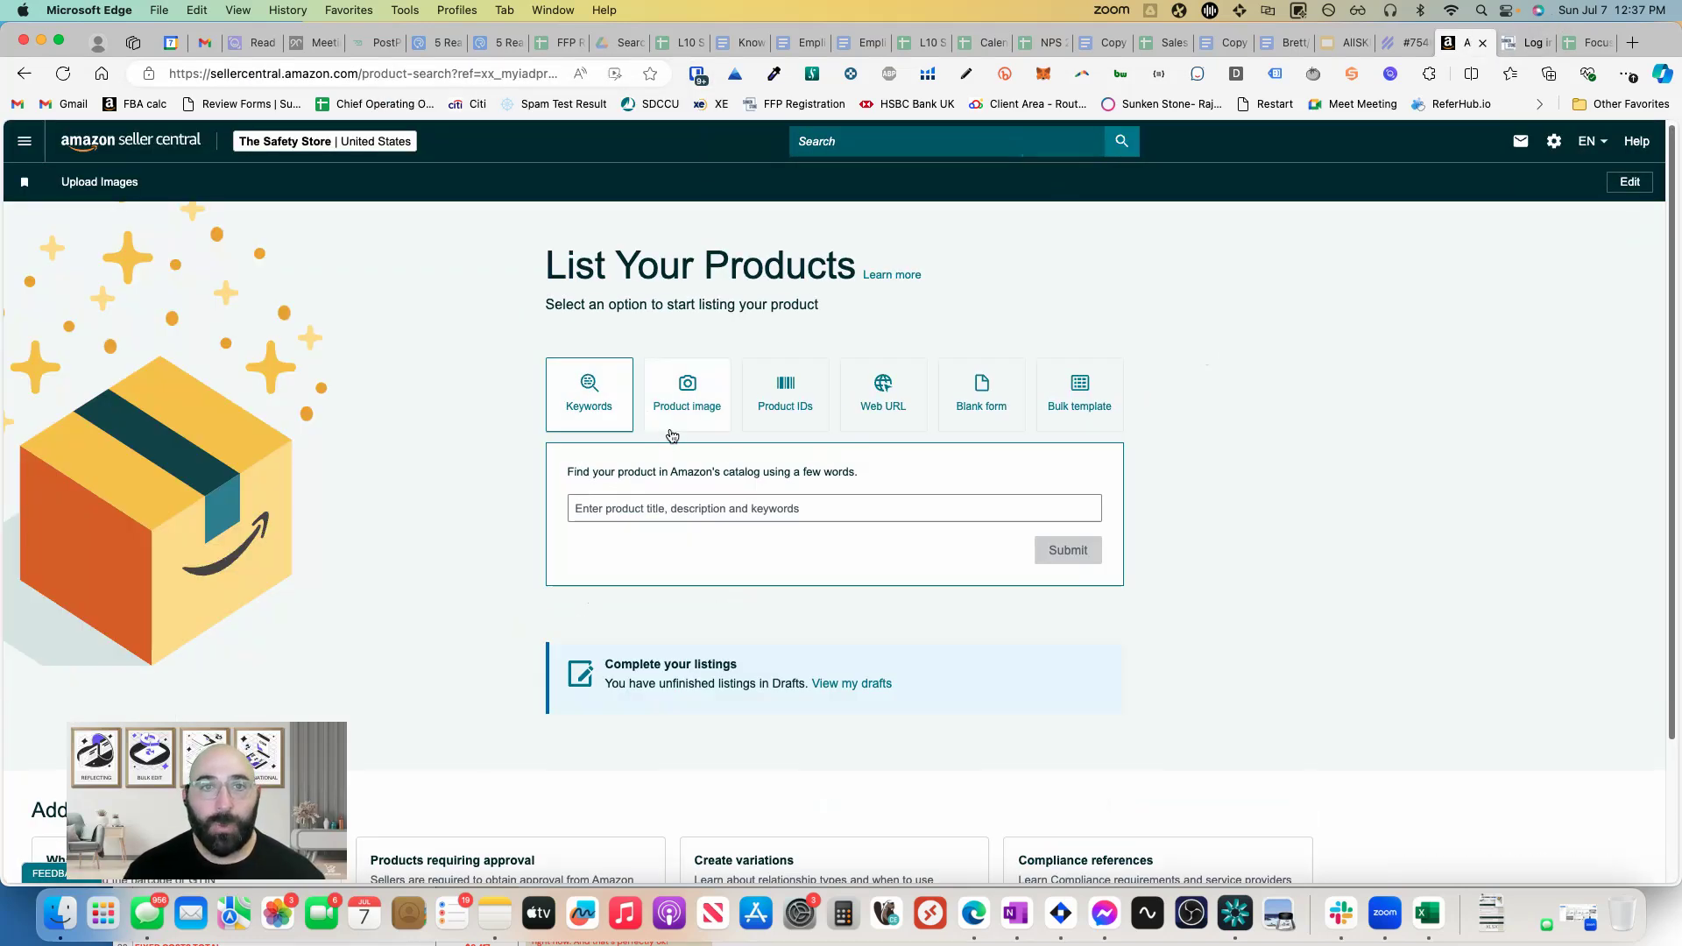
left_click(1526, 42)
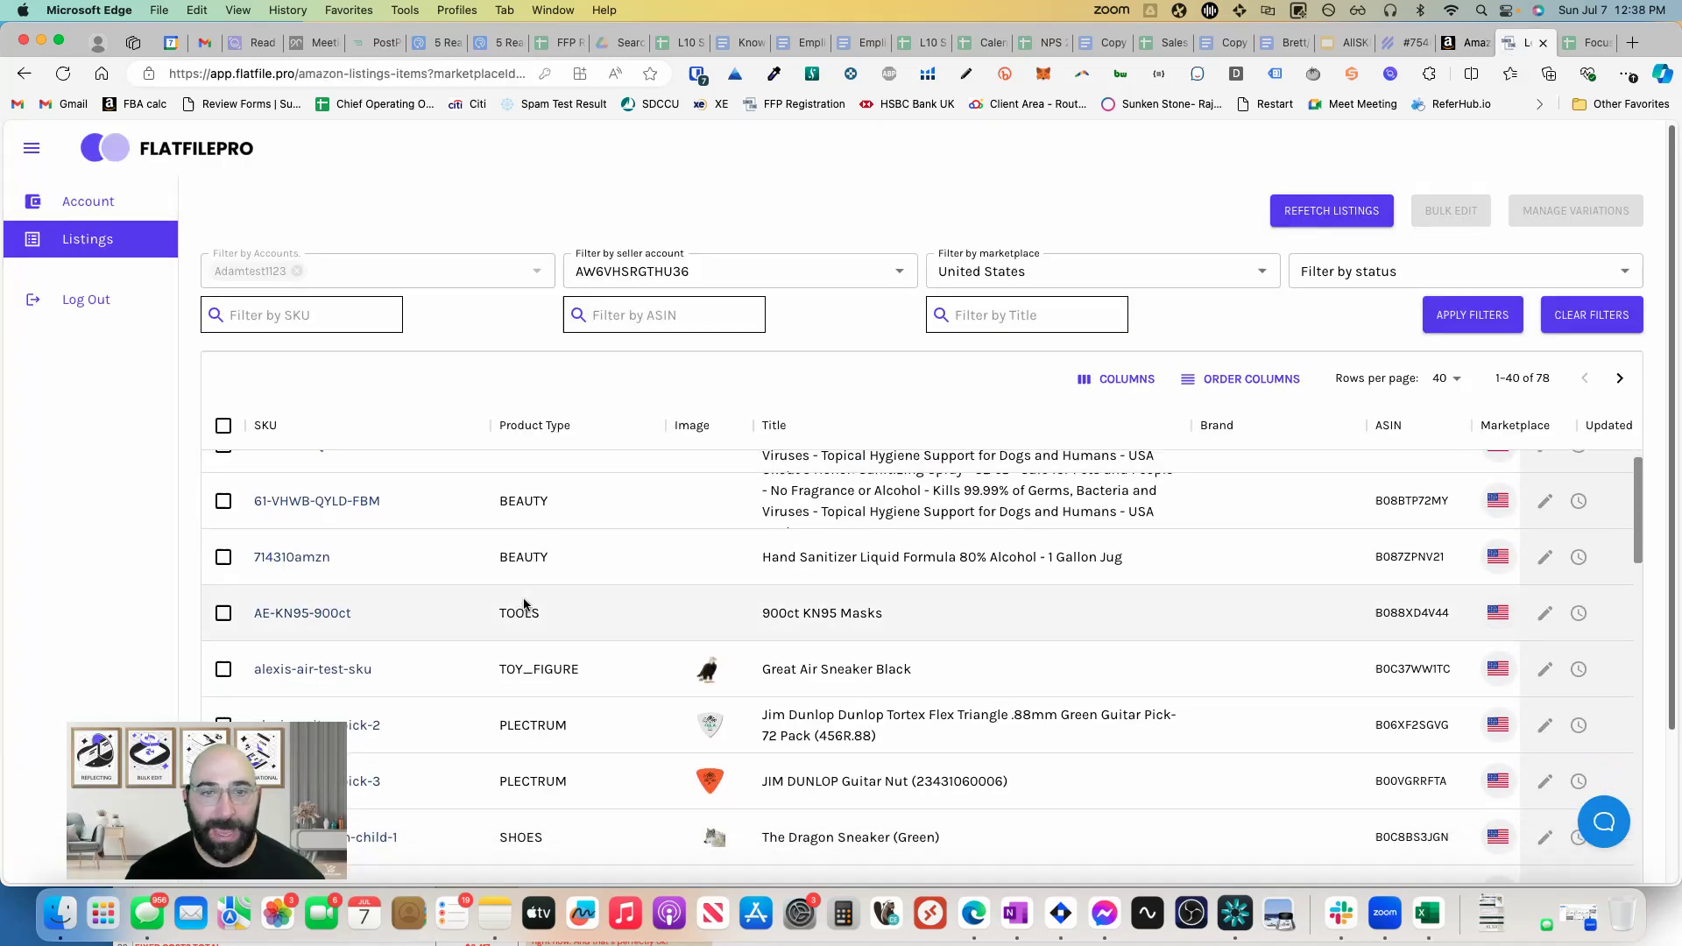
scroll(526, 596, "down", 10)
scroll(529, 589, "down", 3)
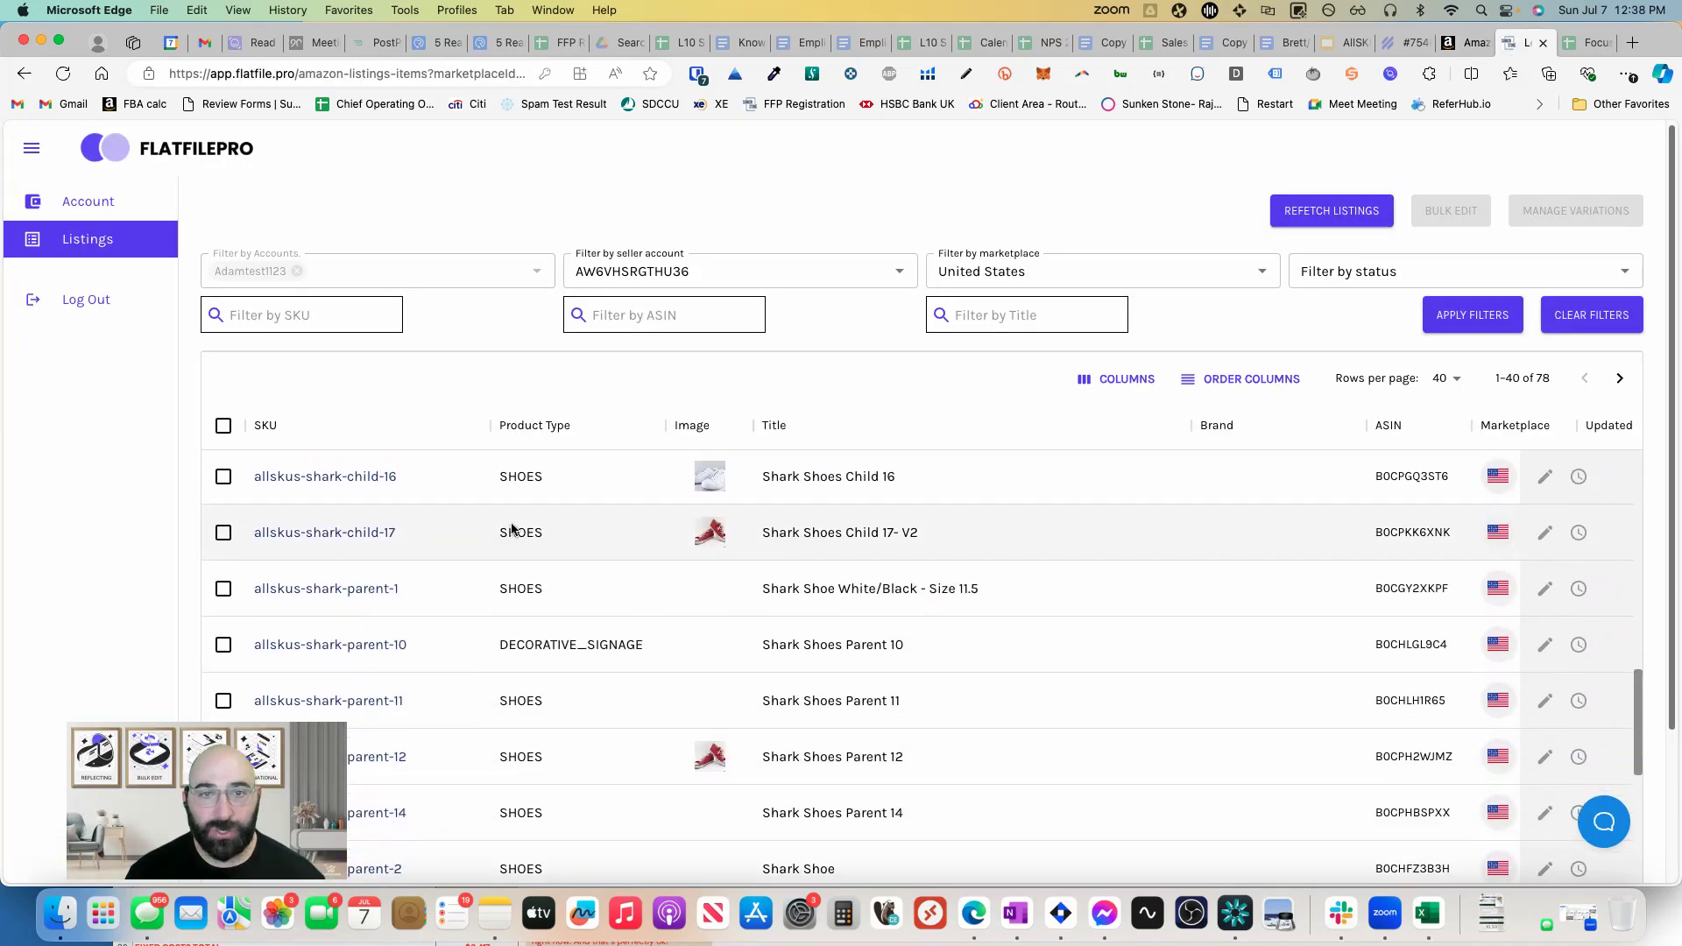
double_click(566, 482)
left_click(508, 478)
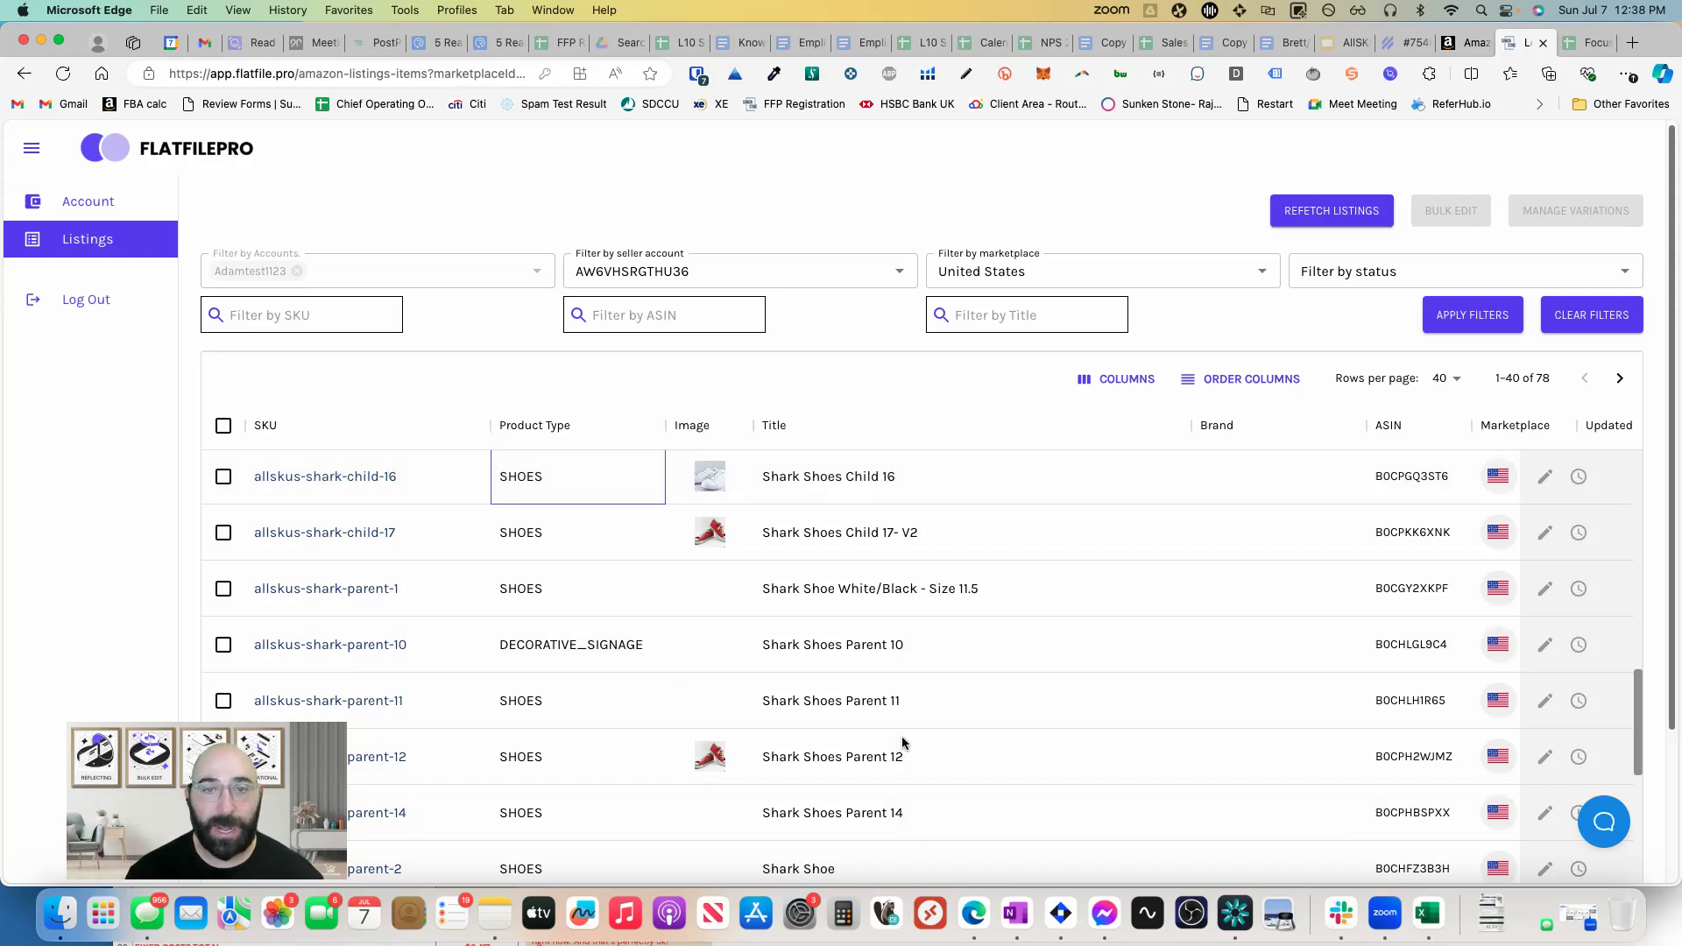
- Switch to Amazon Seller Central and search the product catalog by keywords for "shark shoes"
left_click(1471, 44)
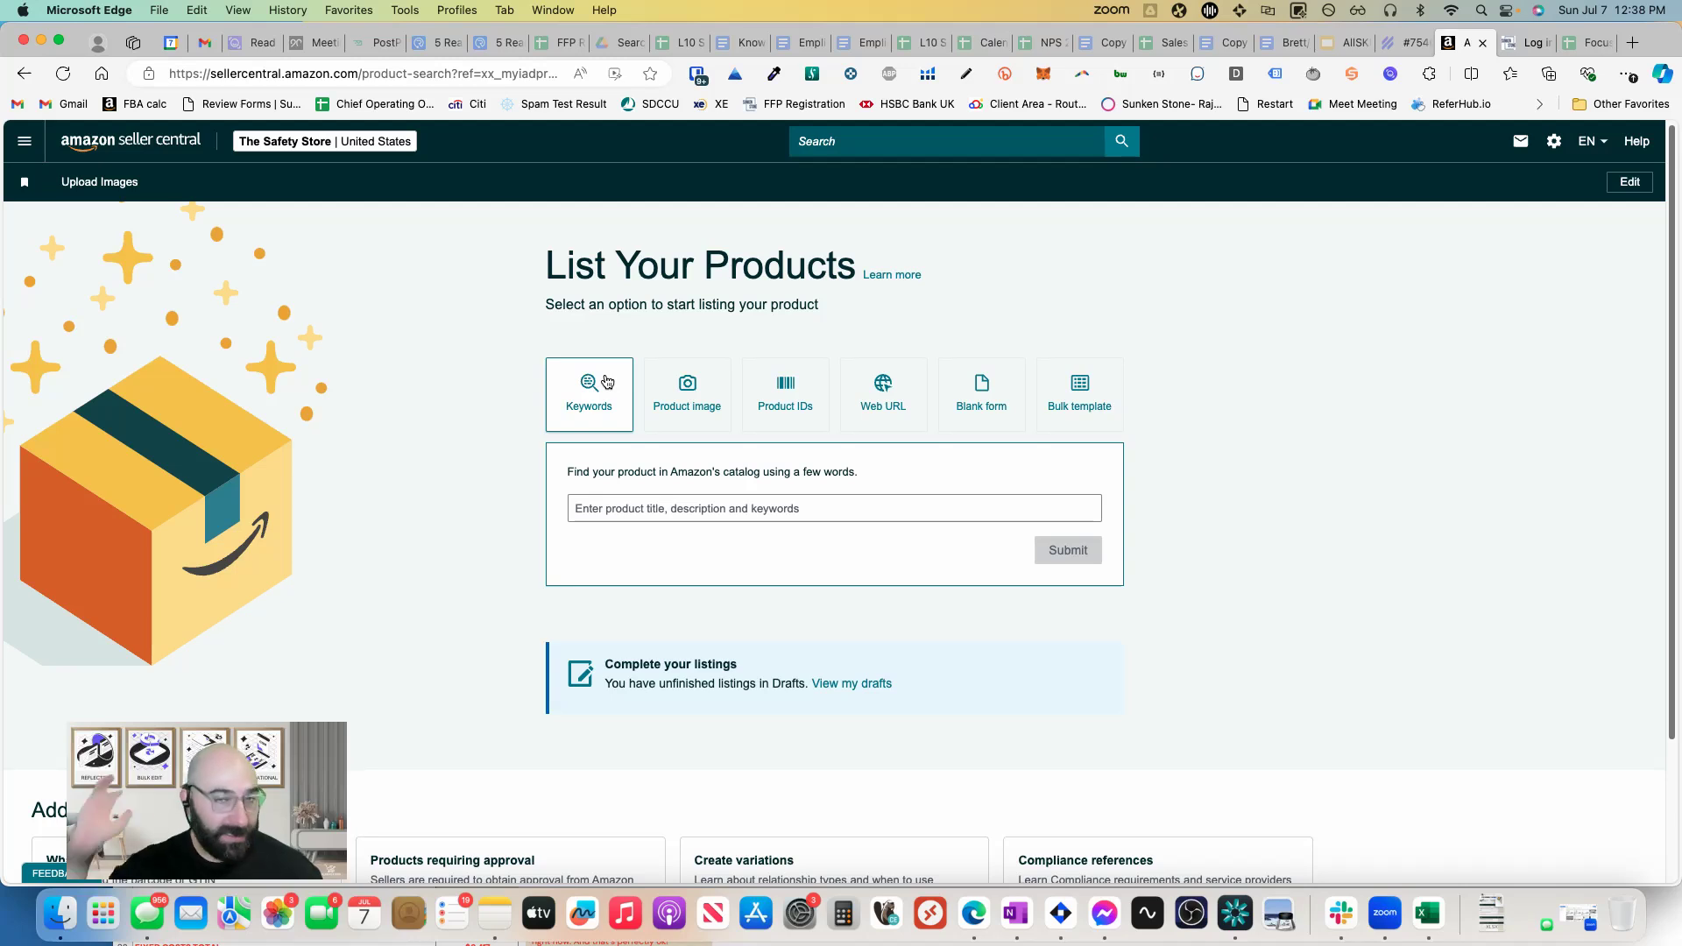
left_click(709, 512)
type("shark sh")
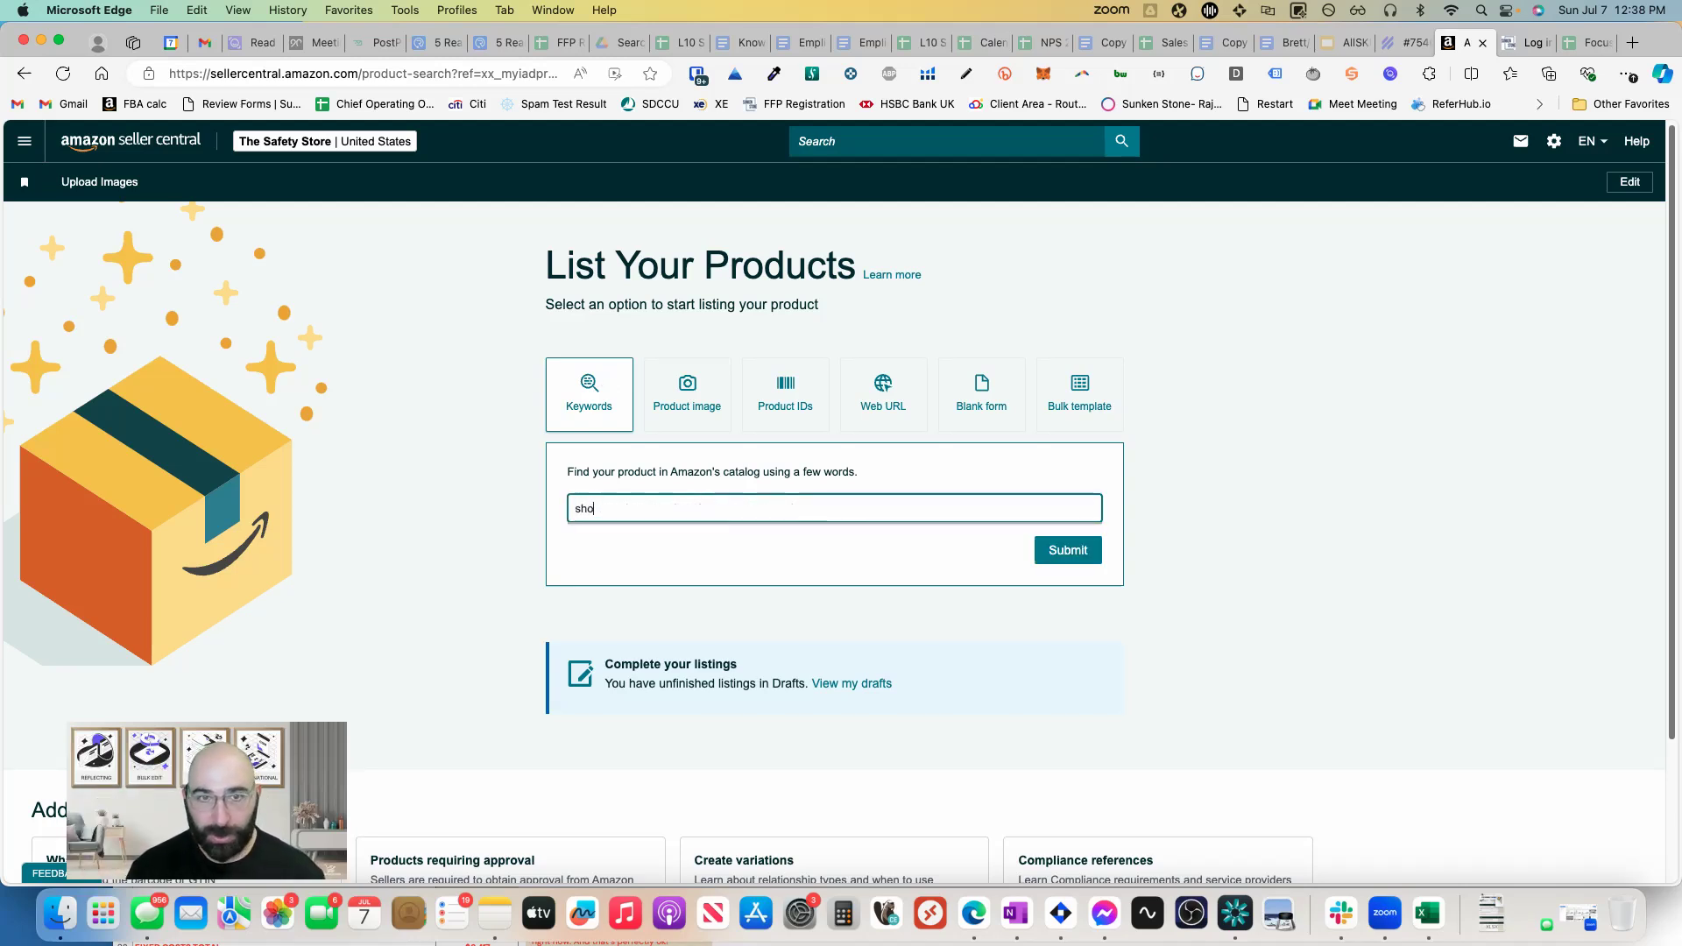
type("ow")
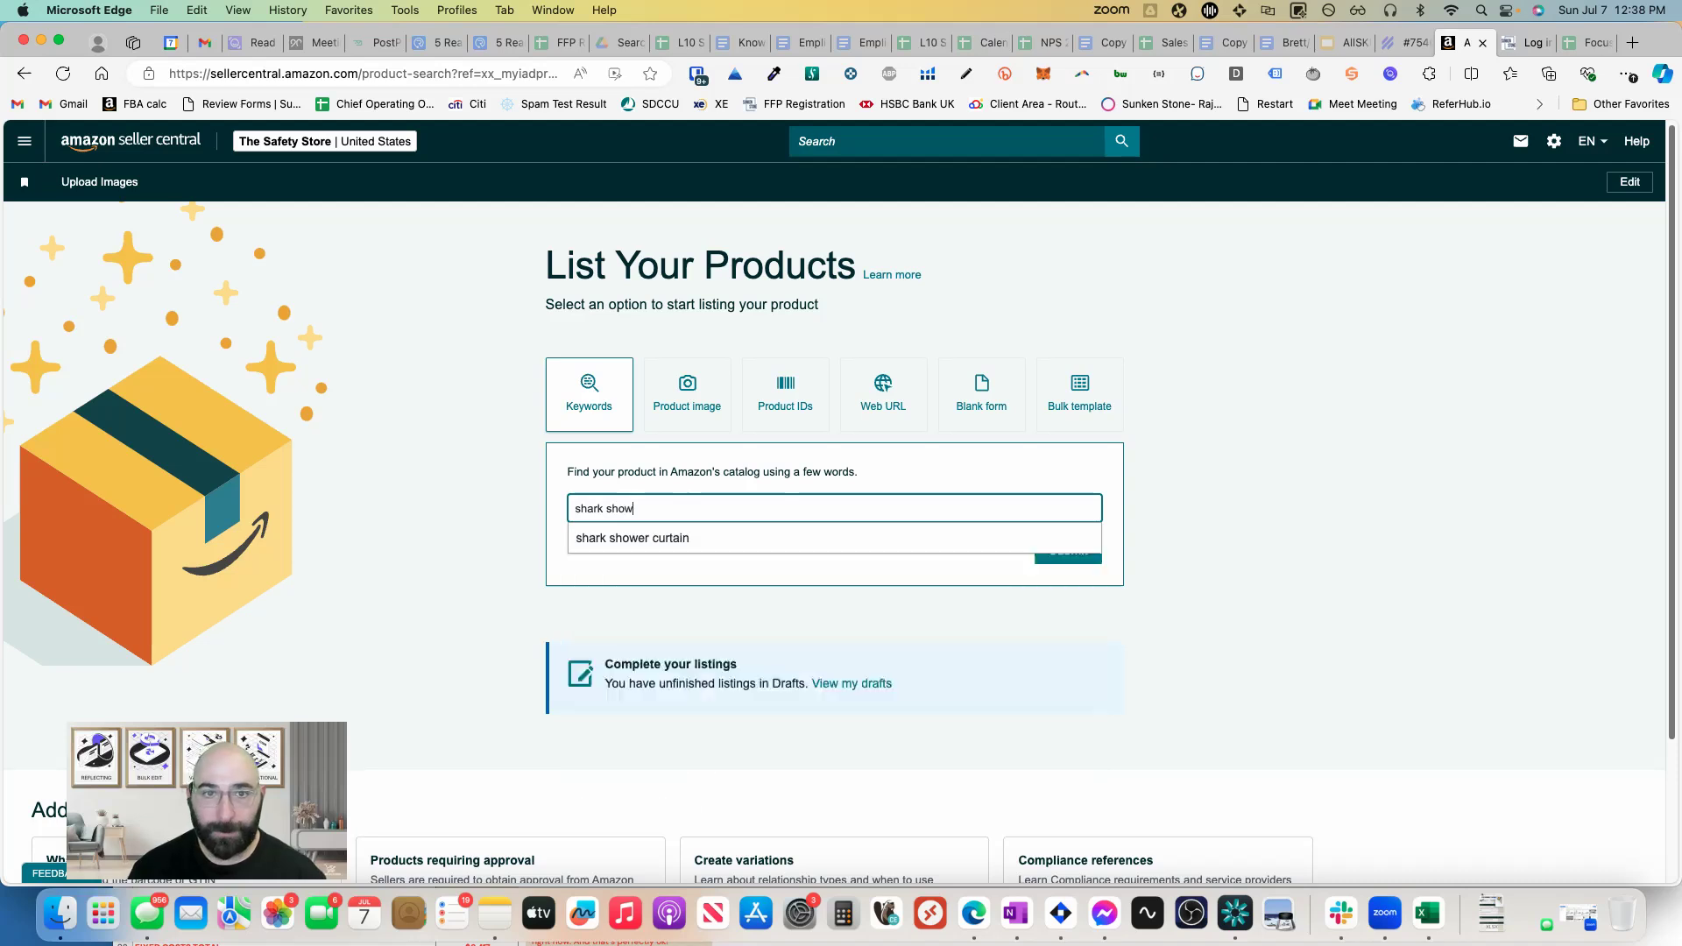
left_click(1364, 525)
left_click(749, 514)
key("BackSpace")
type("e")
left_click(862, 538)
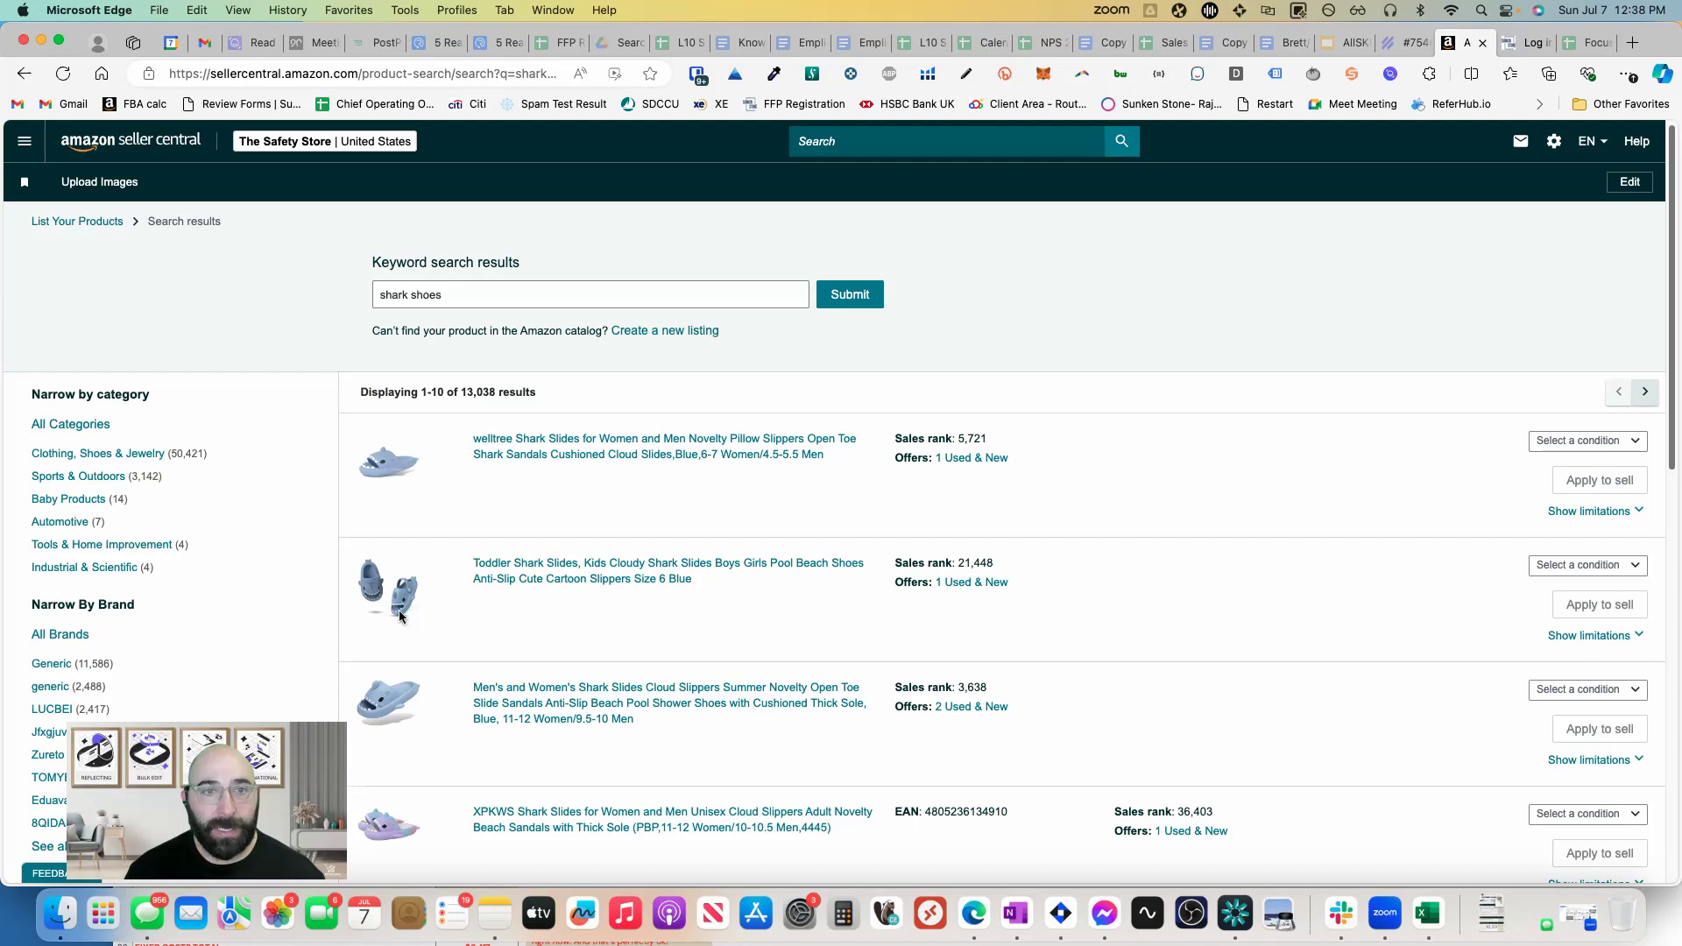
- Look through the first page of shark shoes results and start creating a new listing instead
scroll(217, 564, "down", 1)
scroll(217, 562, "down", 15)
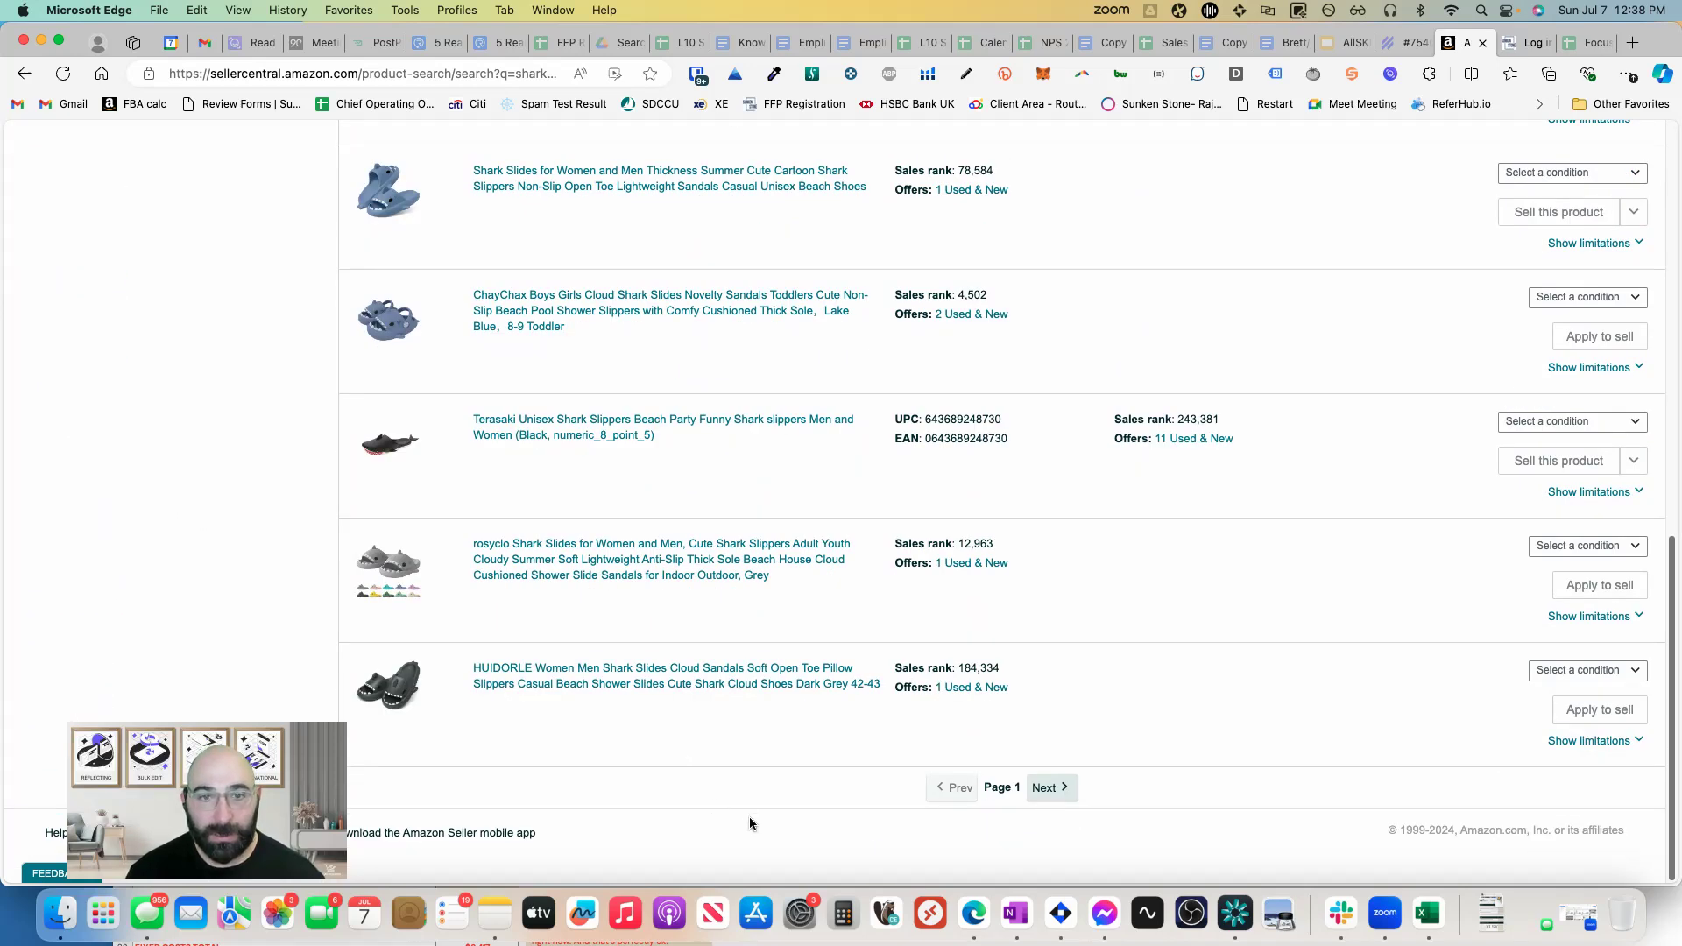
left_click_drag(732, 824, 709, 933)
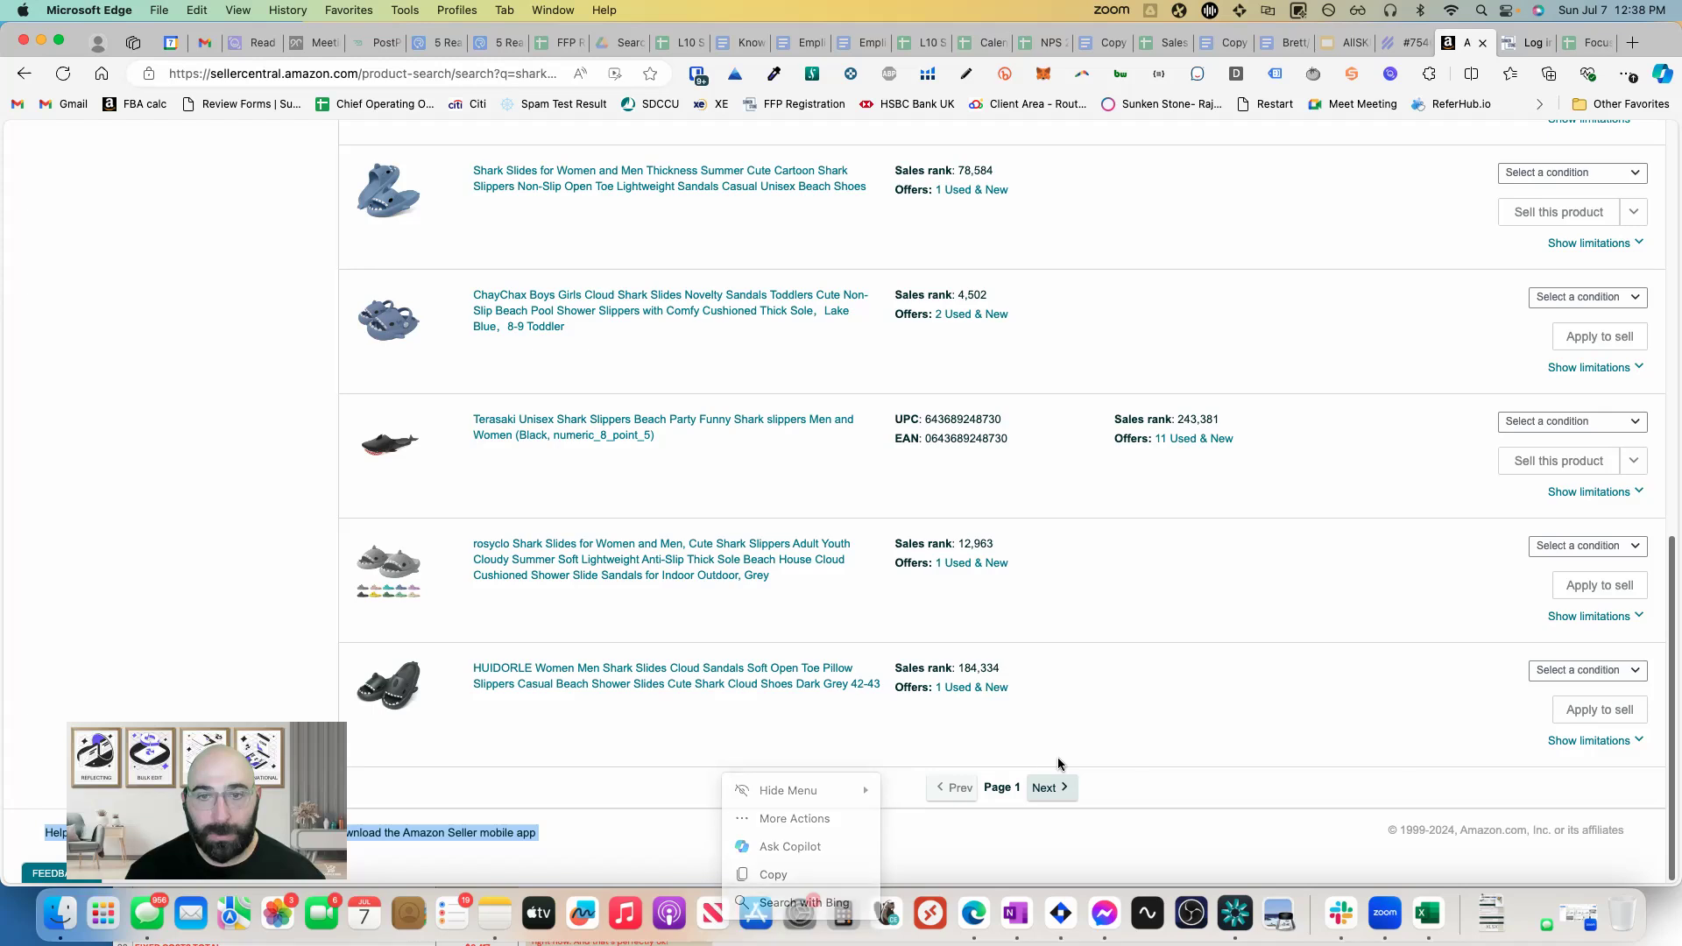
scroll(528, 497, "up", 15)
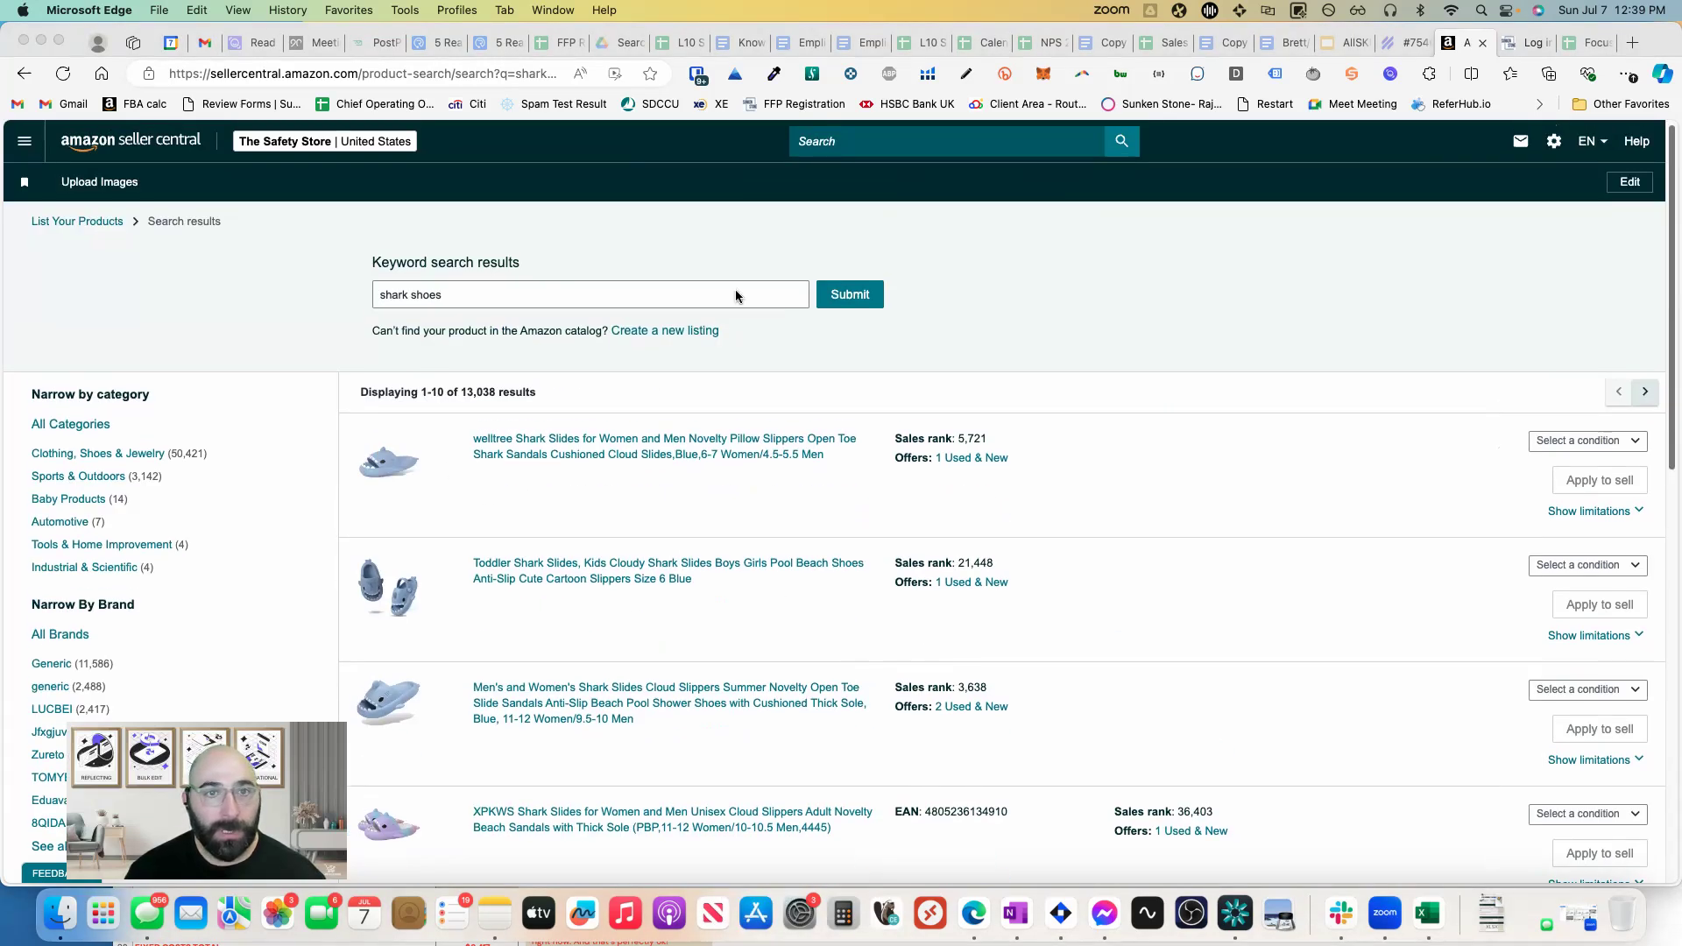
left_click(680, 331)
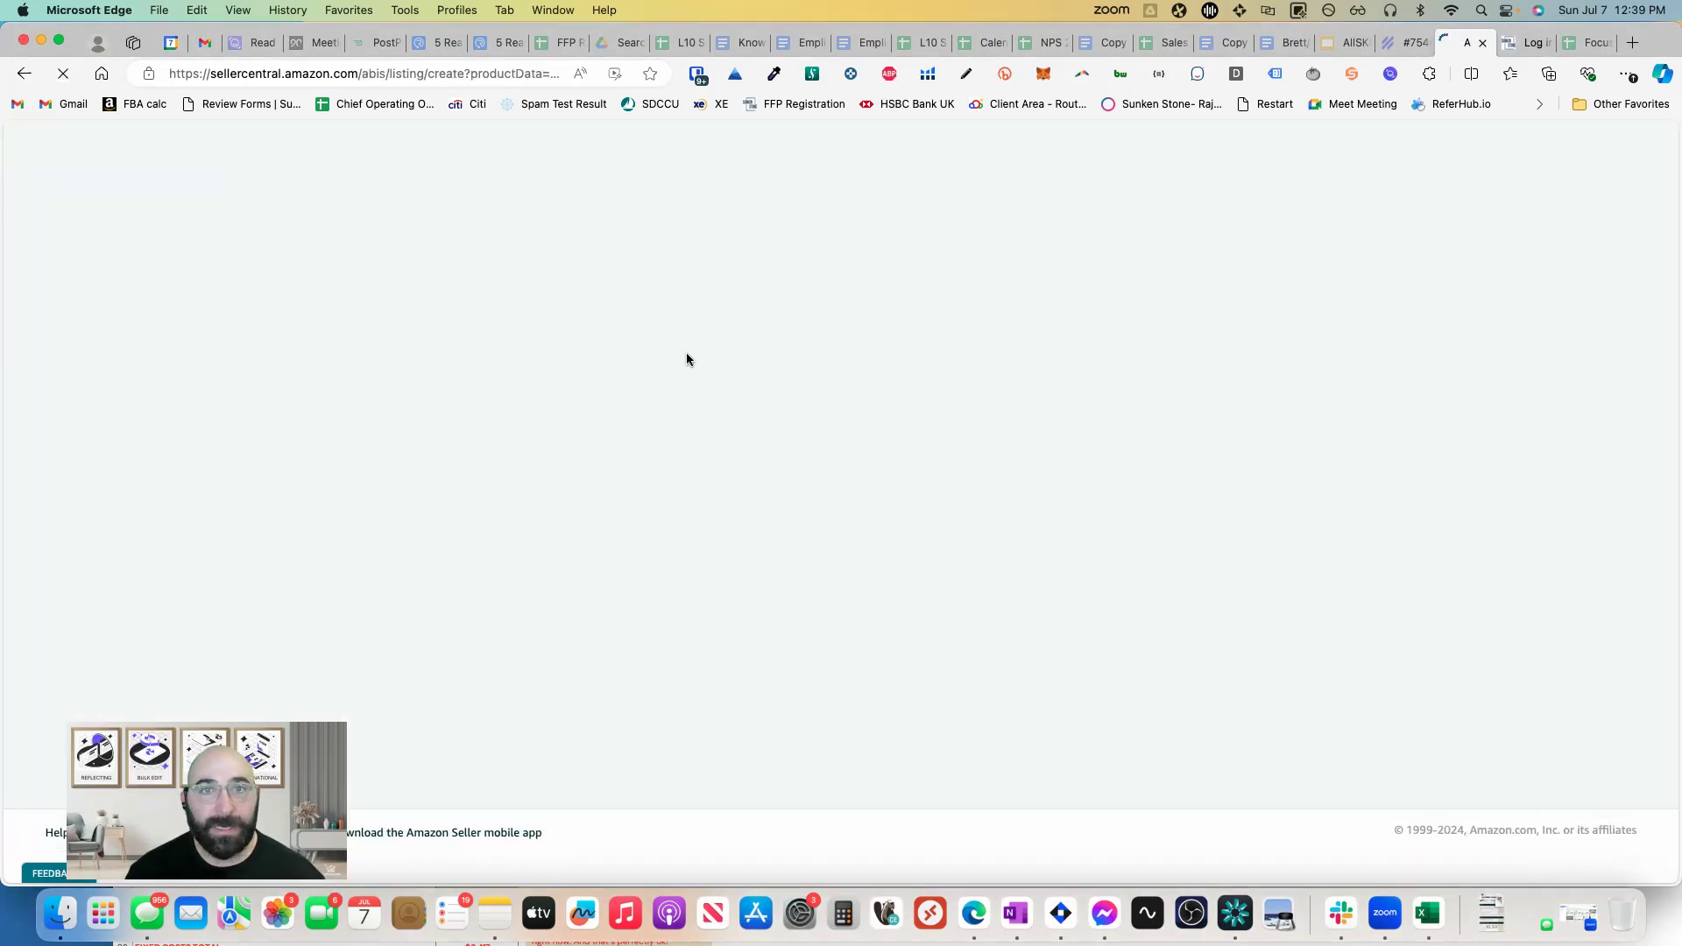
left_click(612, 366)
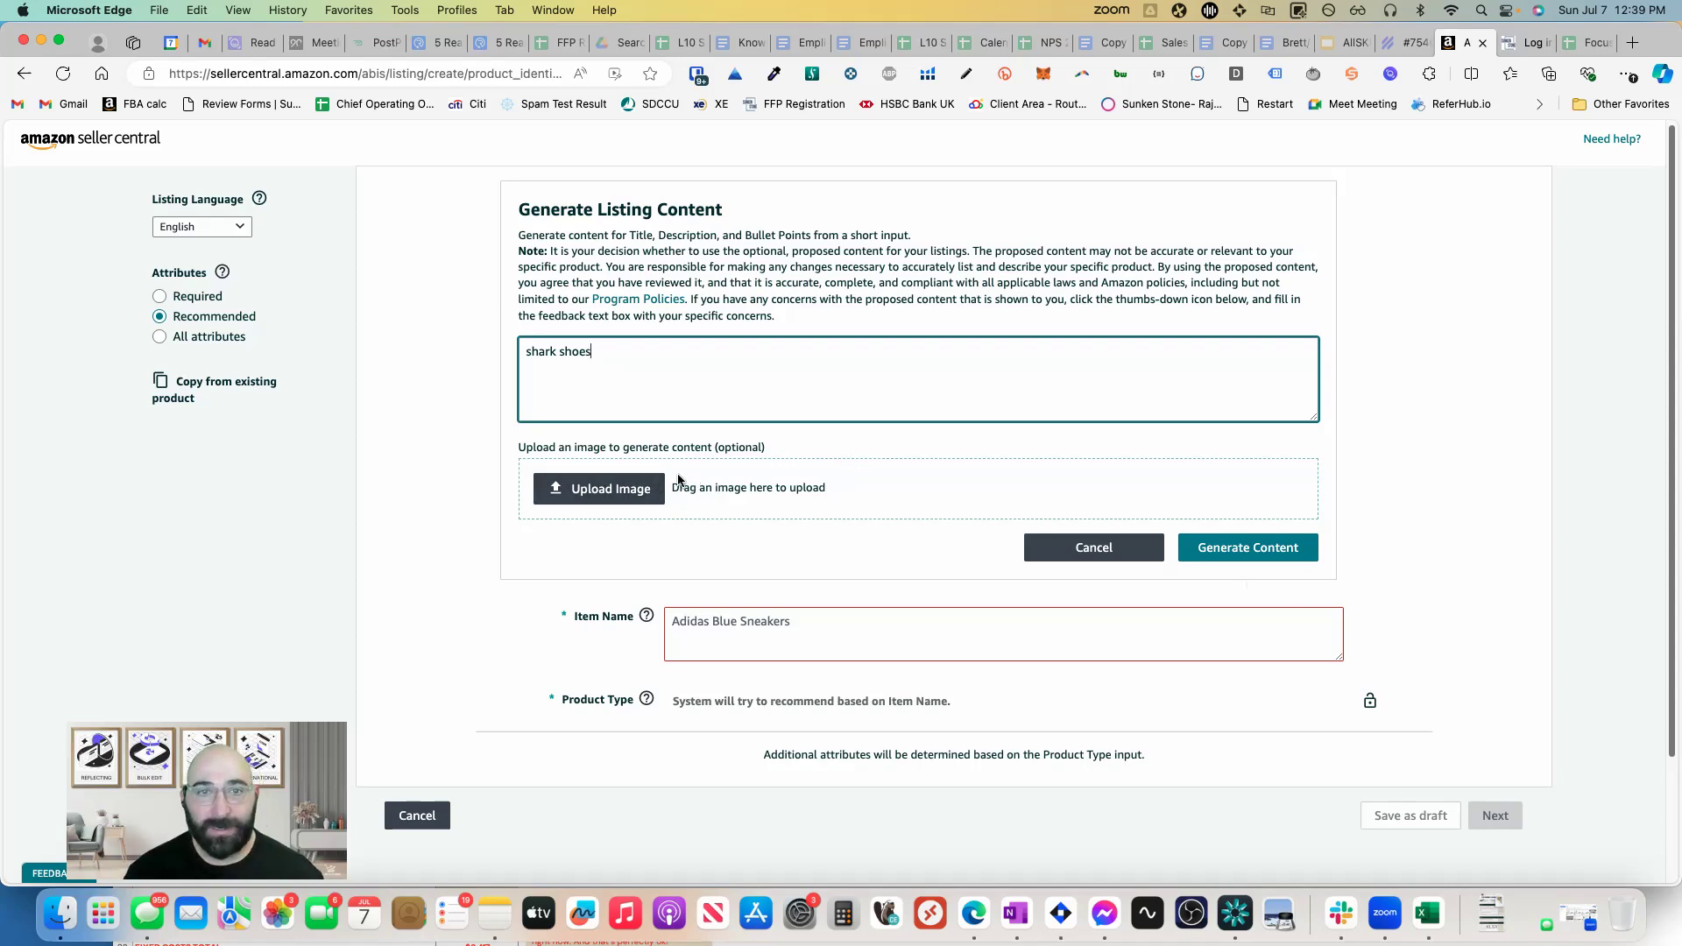
- Switch to the FlatFilePro listings and copy the title "Shark Shoes Parent 14" of SKU allskus-shark-parent-14
left_click(991, 611)
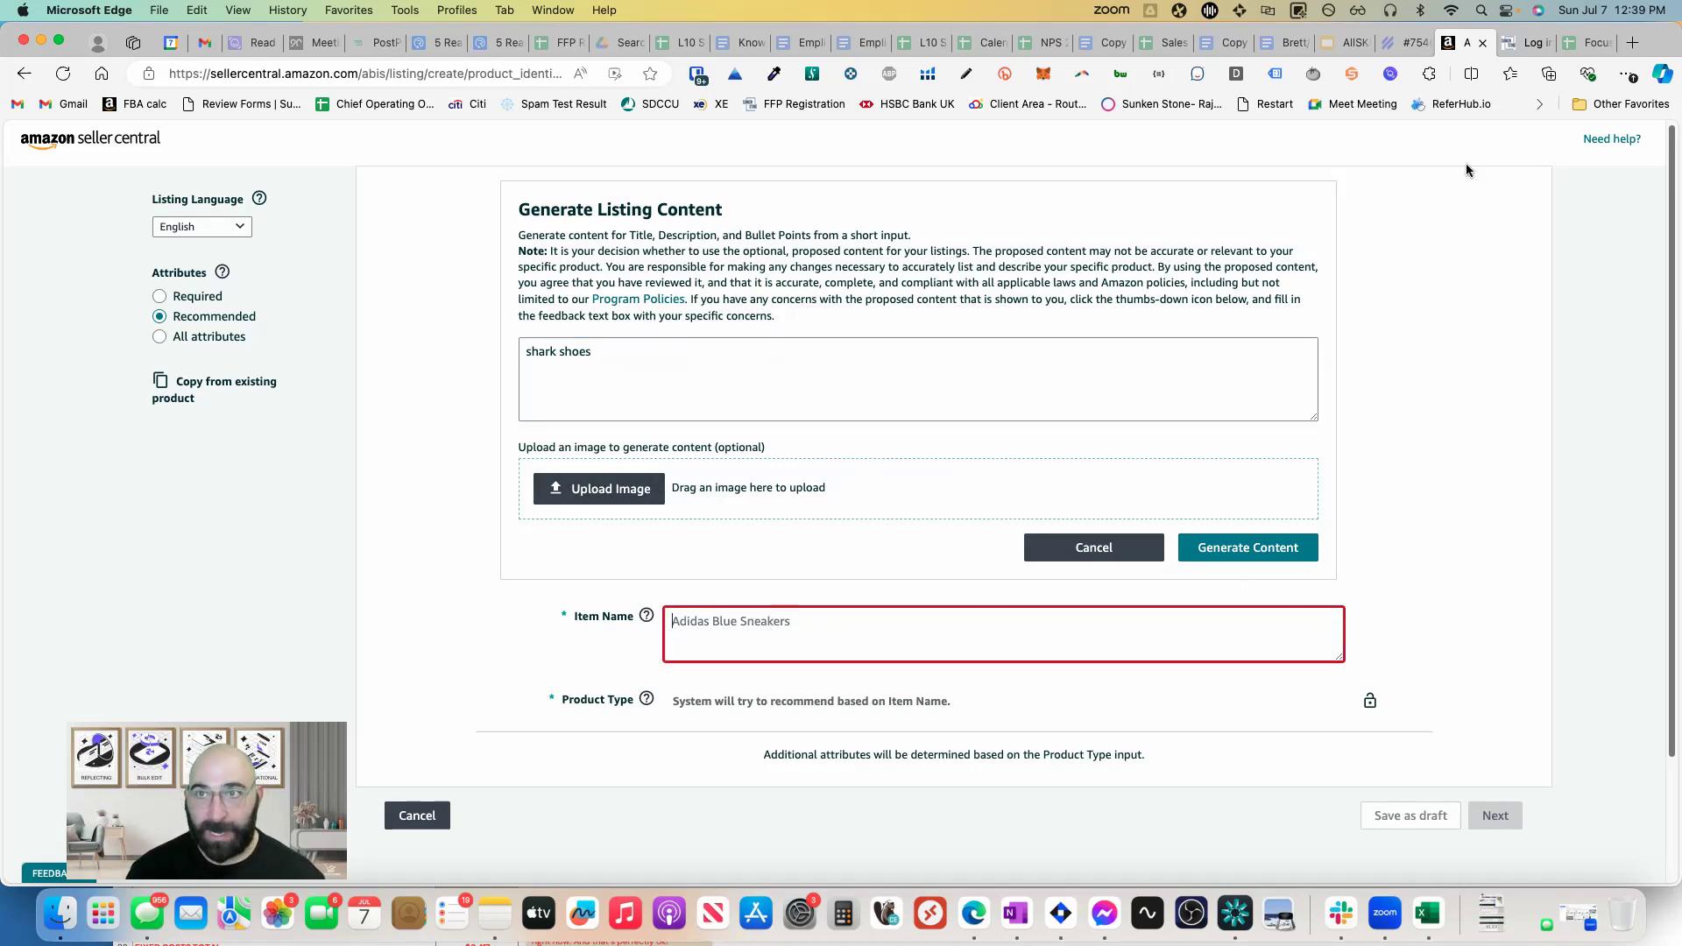
left_click(1529, 42)
scroll(1002, 641, "down", 5)
scroll(1001, 642, "down", 5)
scroll(998, 642, "up", 6)
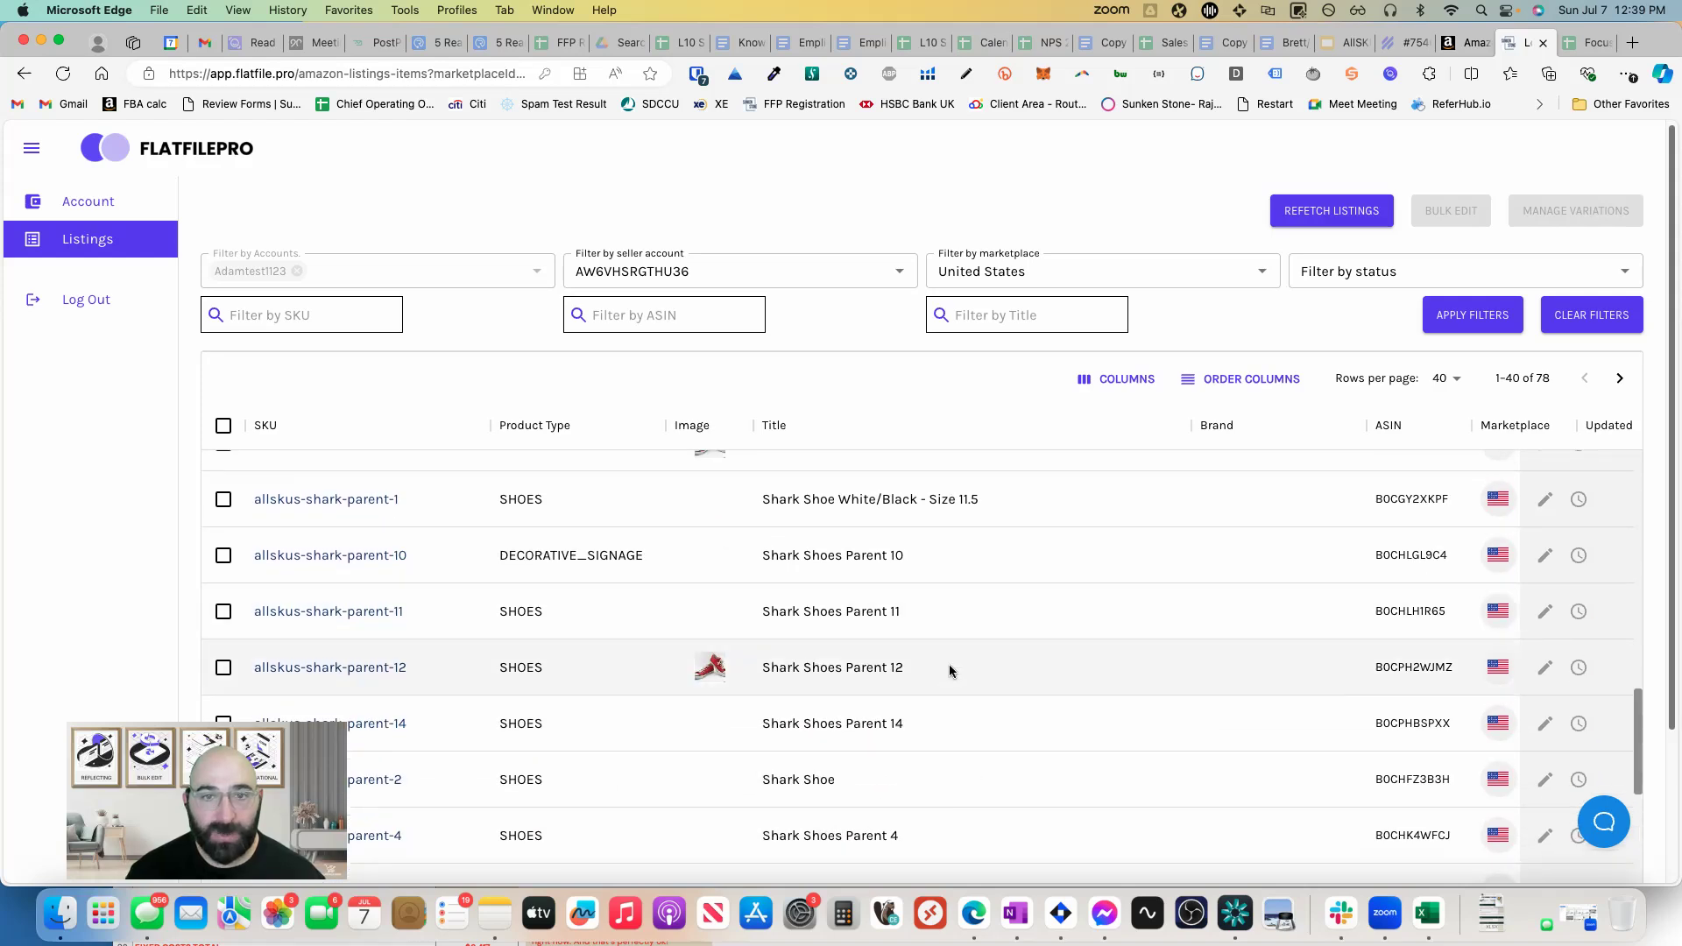
scroll(950, 671, "down", 1)
left_click_drag(937, 693, 735, 701)
key("super+c")
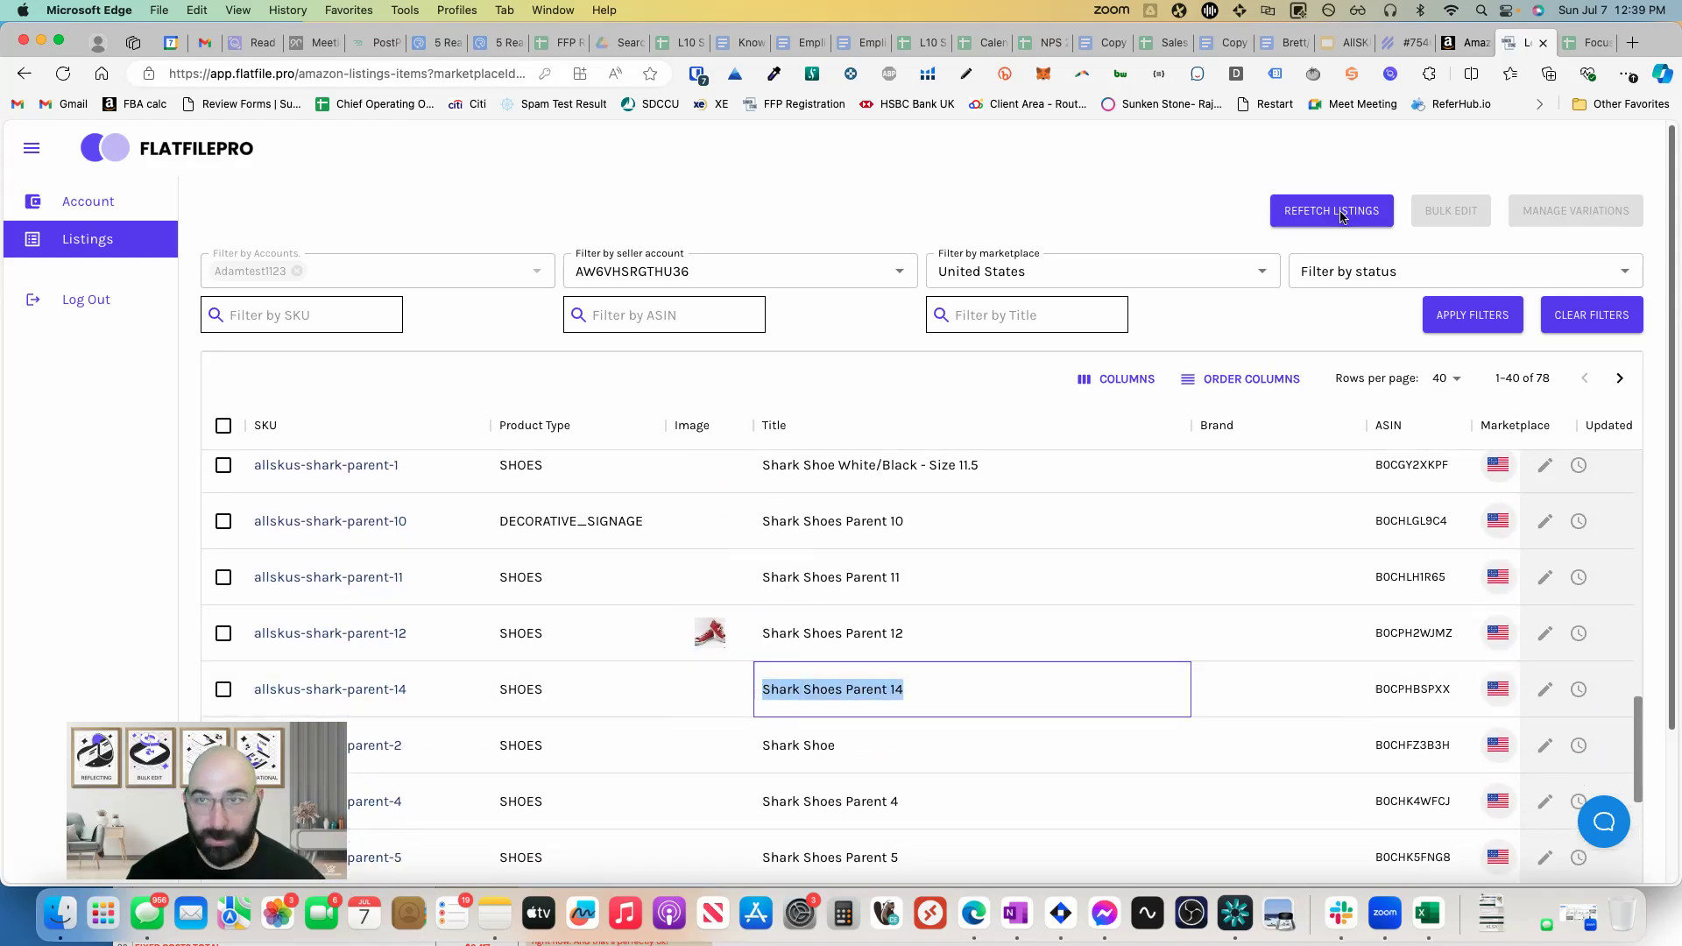
- Return to Seller Central and use the copied title for the Item Name, changed to "Shark Shoes Parent 77"
left_click(1471, 42)
left_click(821, 624)
key("super+v")
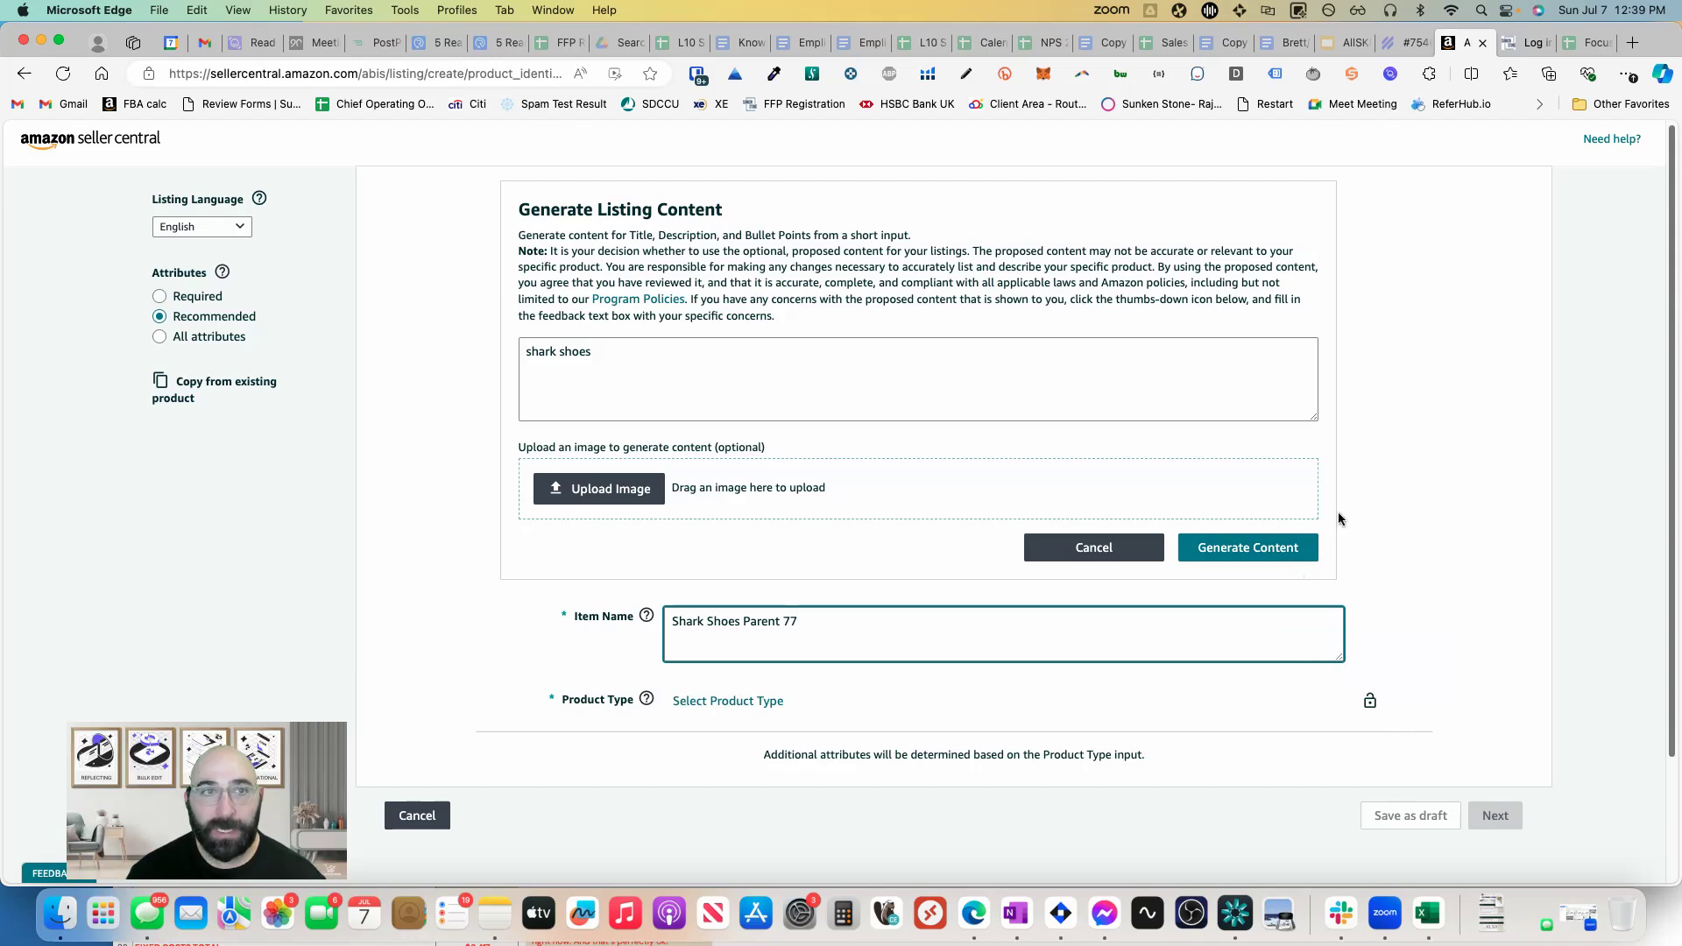
- Set the listing form to show all attributes
scroll(1296, 483, "down", 1)
left_click(161, 285)
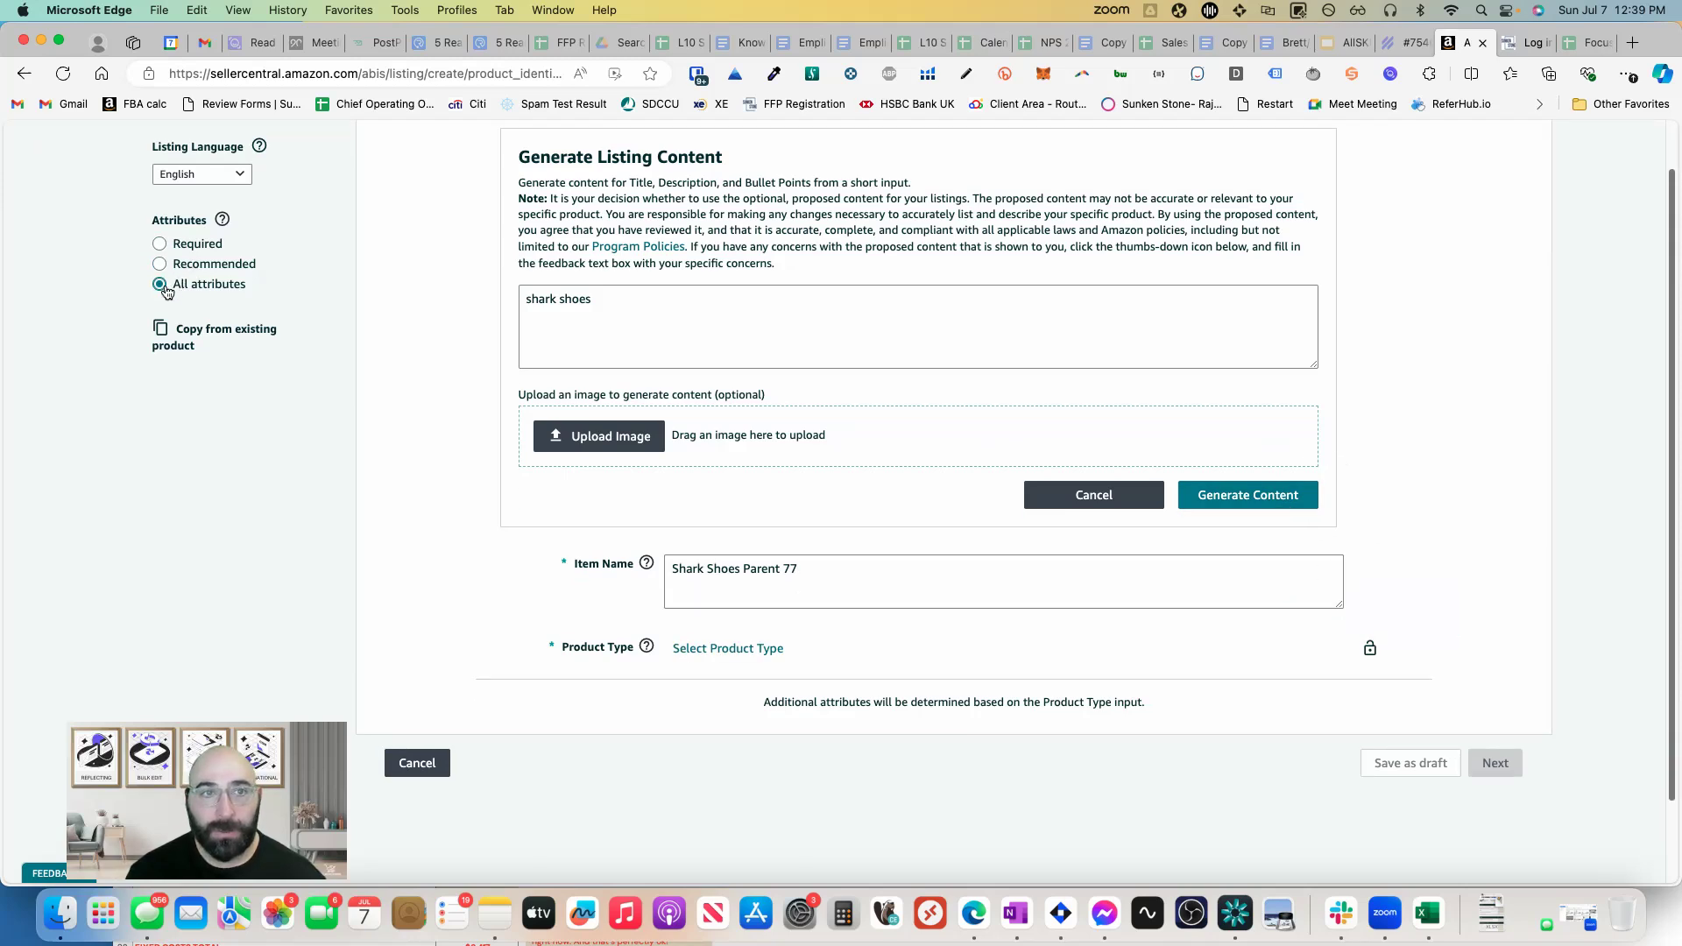
scroll(597, 415, "up", 1)
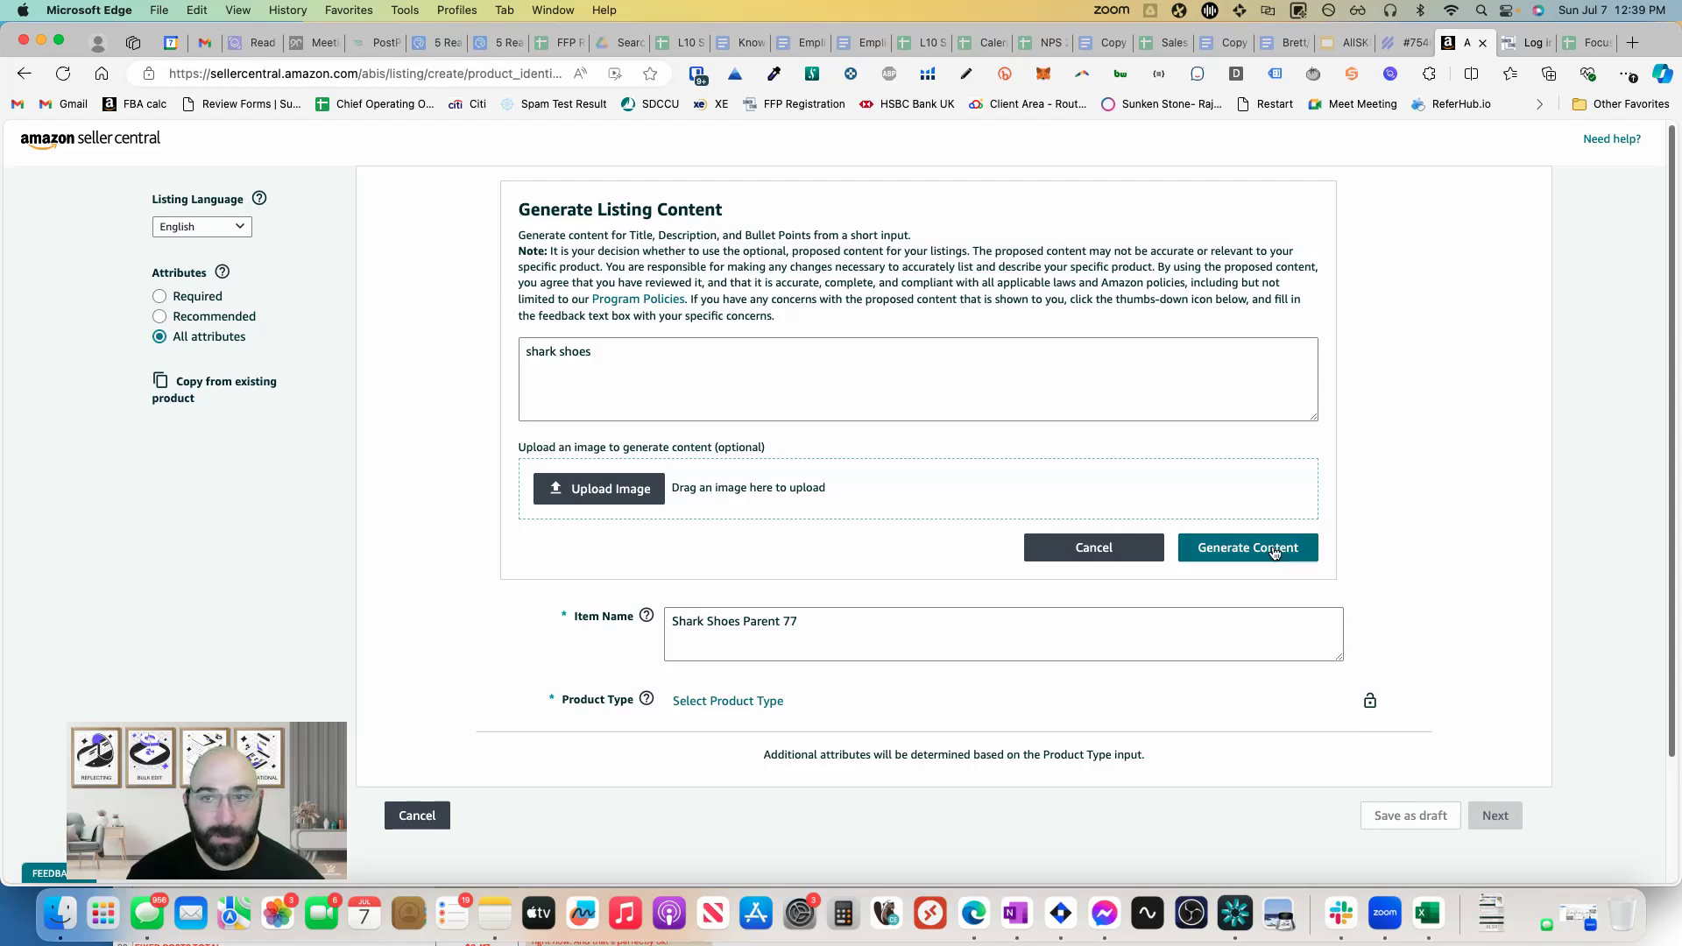
- Set the product type to SHOES in Sports & Outdoors > Exercise & Fitness > Running > Footwear > Men's > Road Running
left_click(726, 700)
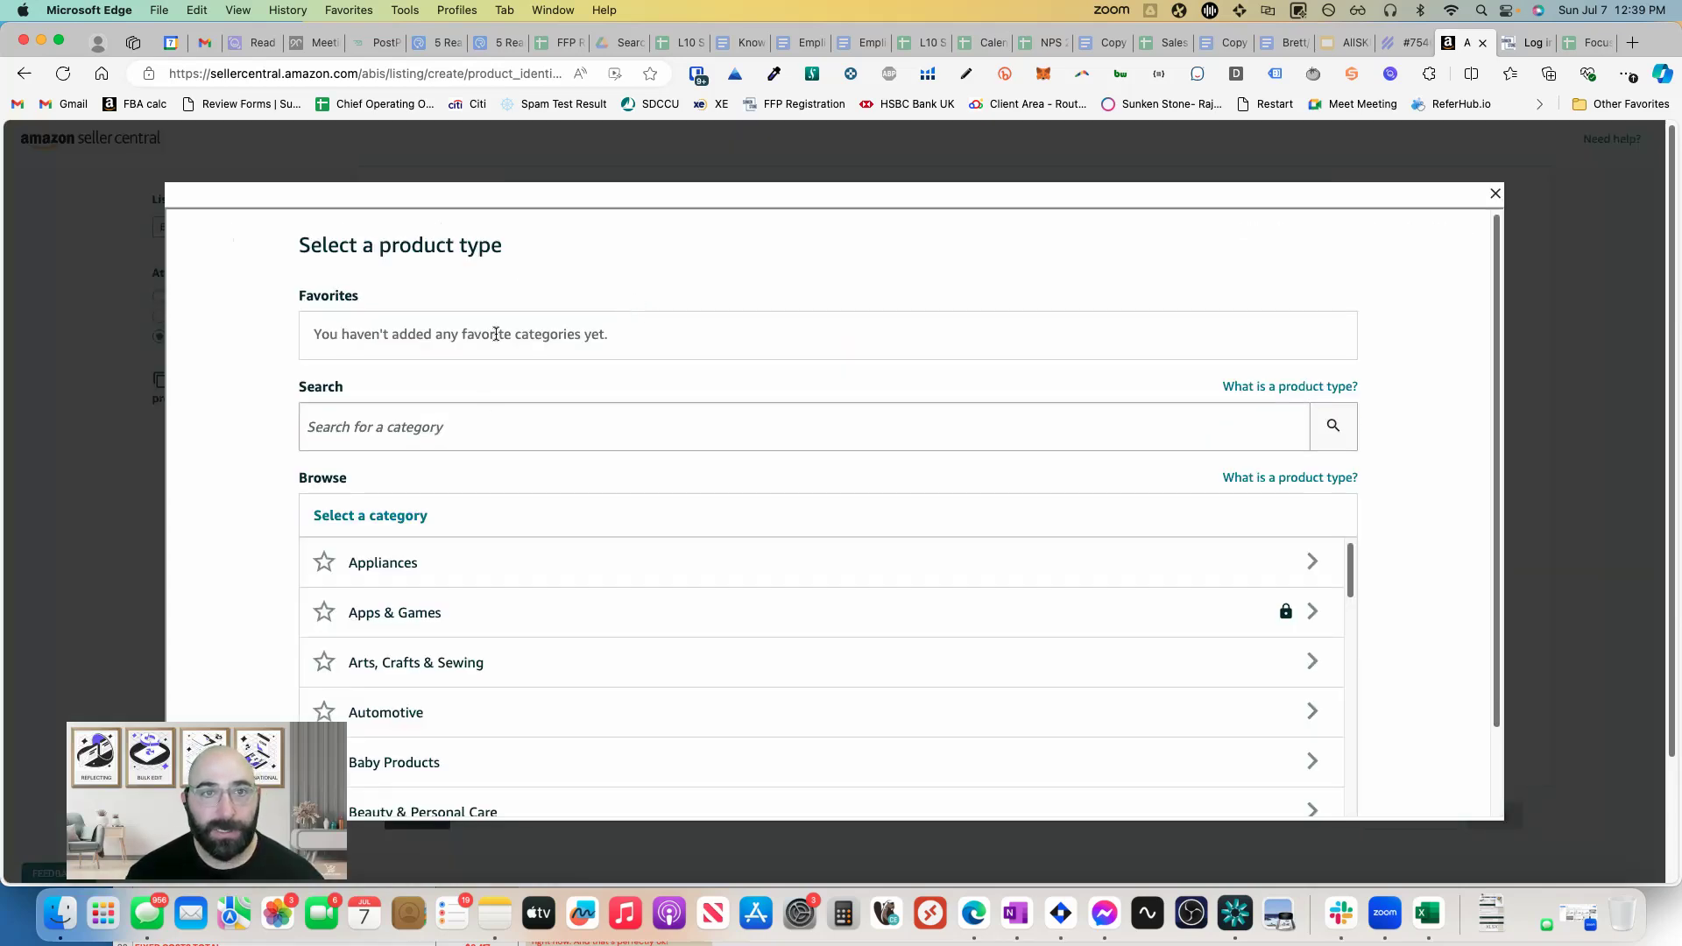
left_click(471, 446)
type("shoes")
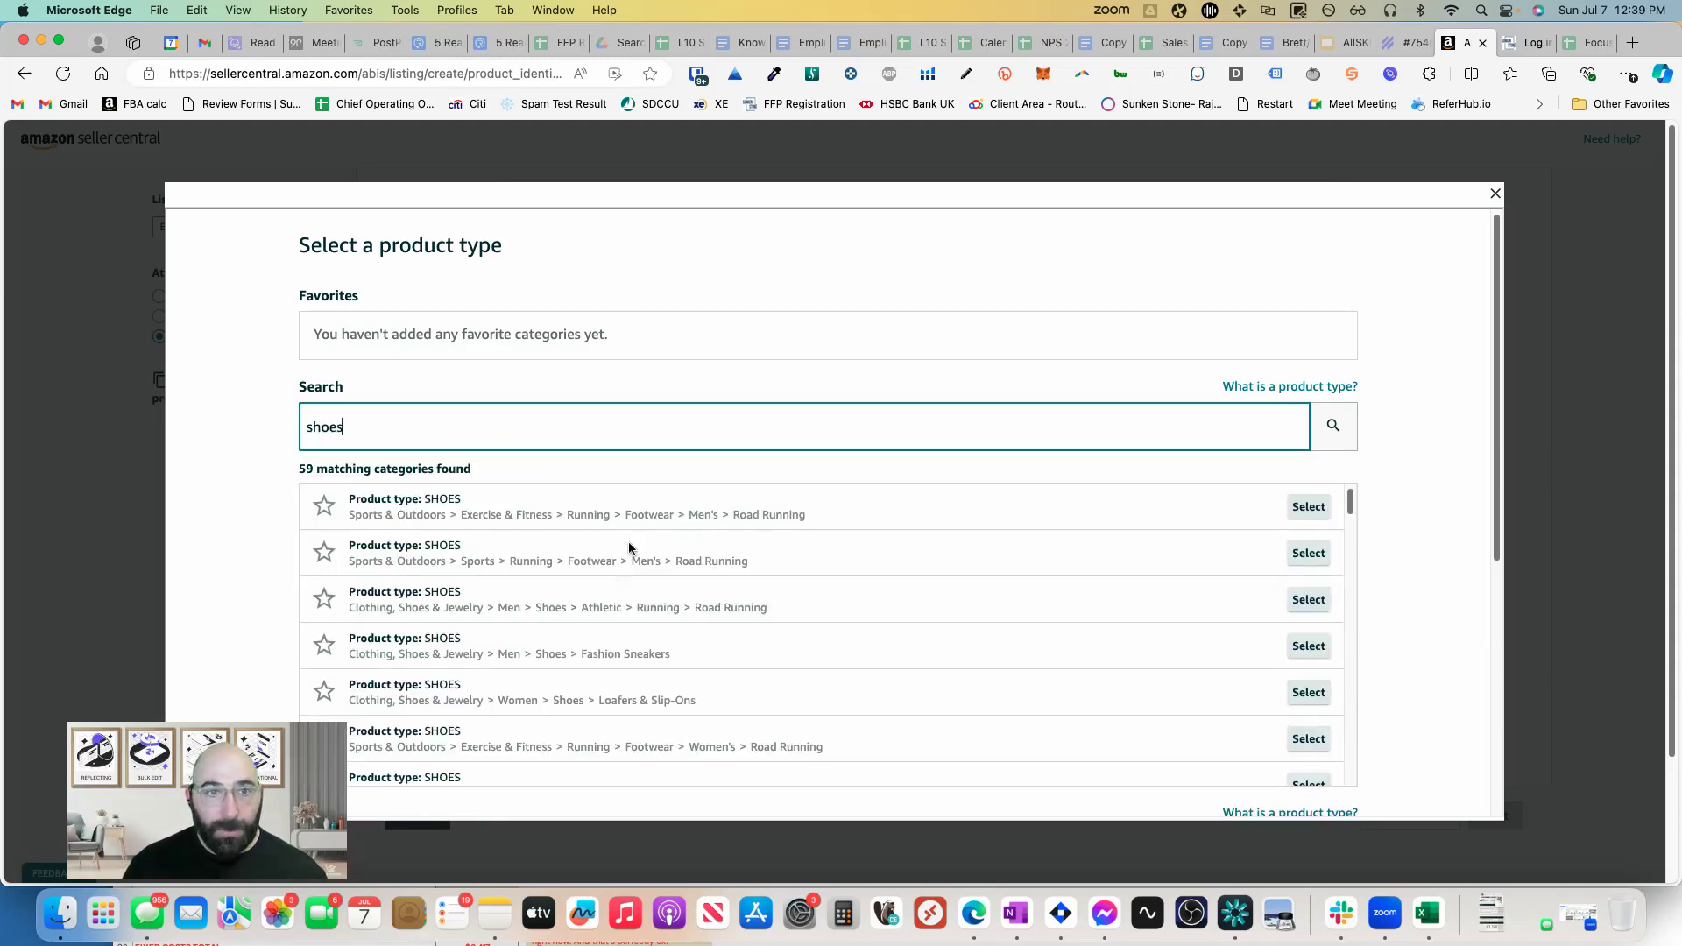
left_click(1316, 506)
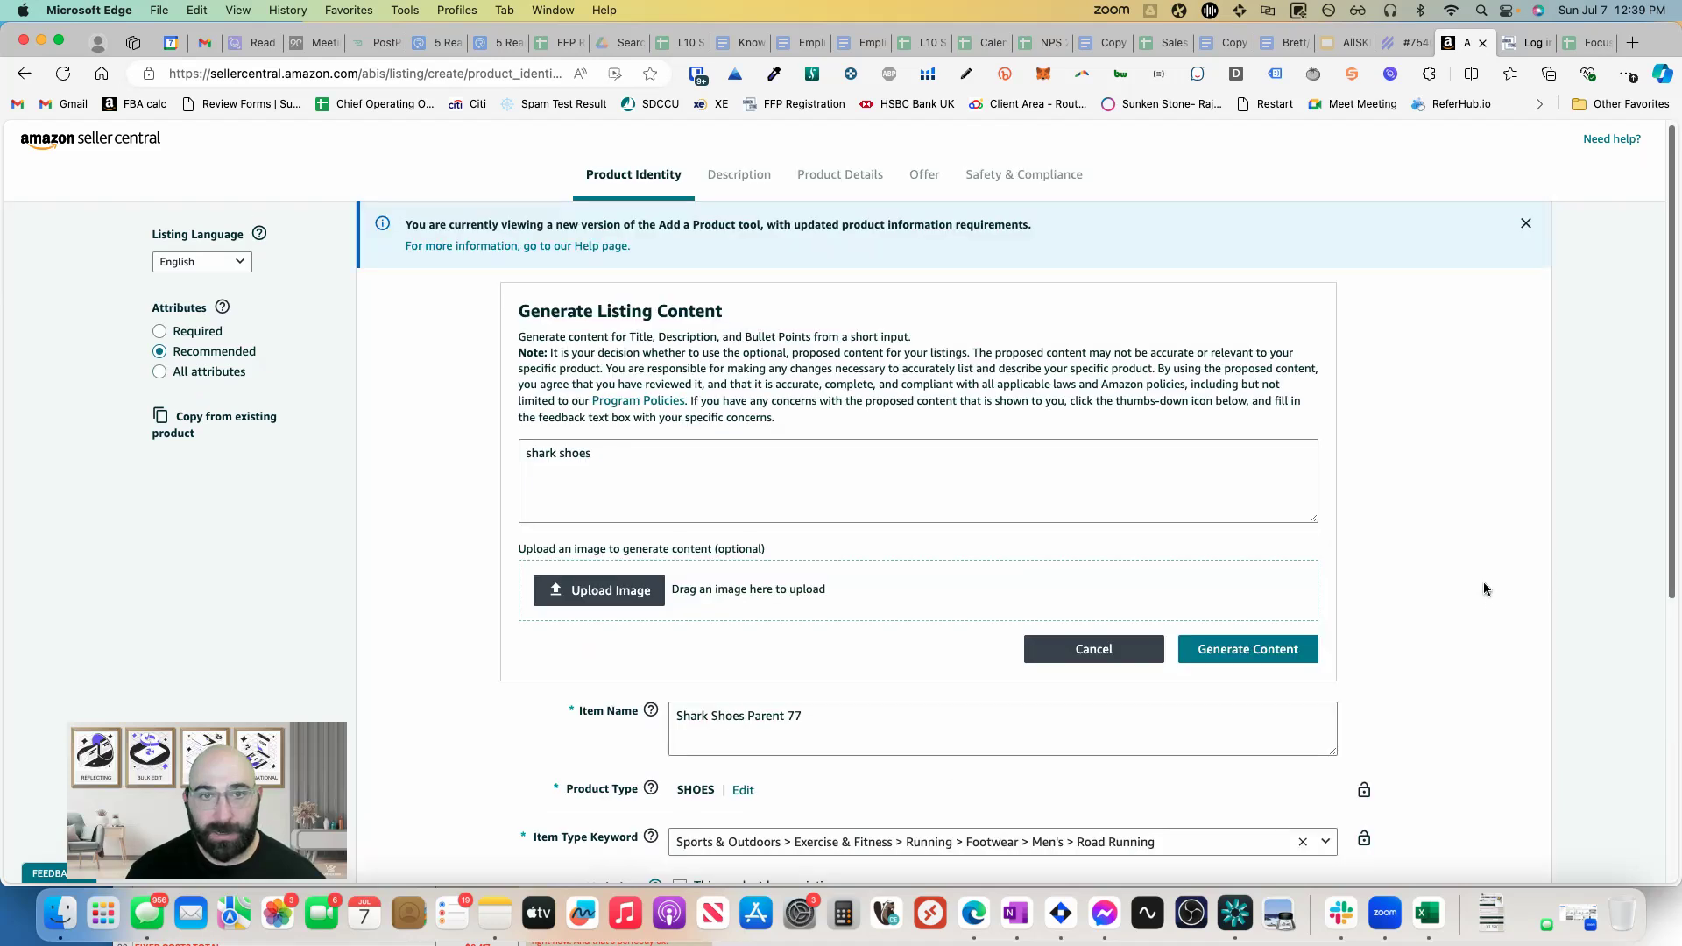
- Mark the product as having no brand name and no product ID, proceed to the Description page and acknowledge the UPC exemption
scroll(1485, 586, "down", 3)
left_click(760, 642)
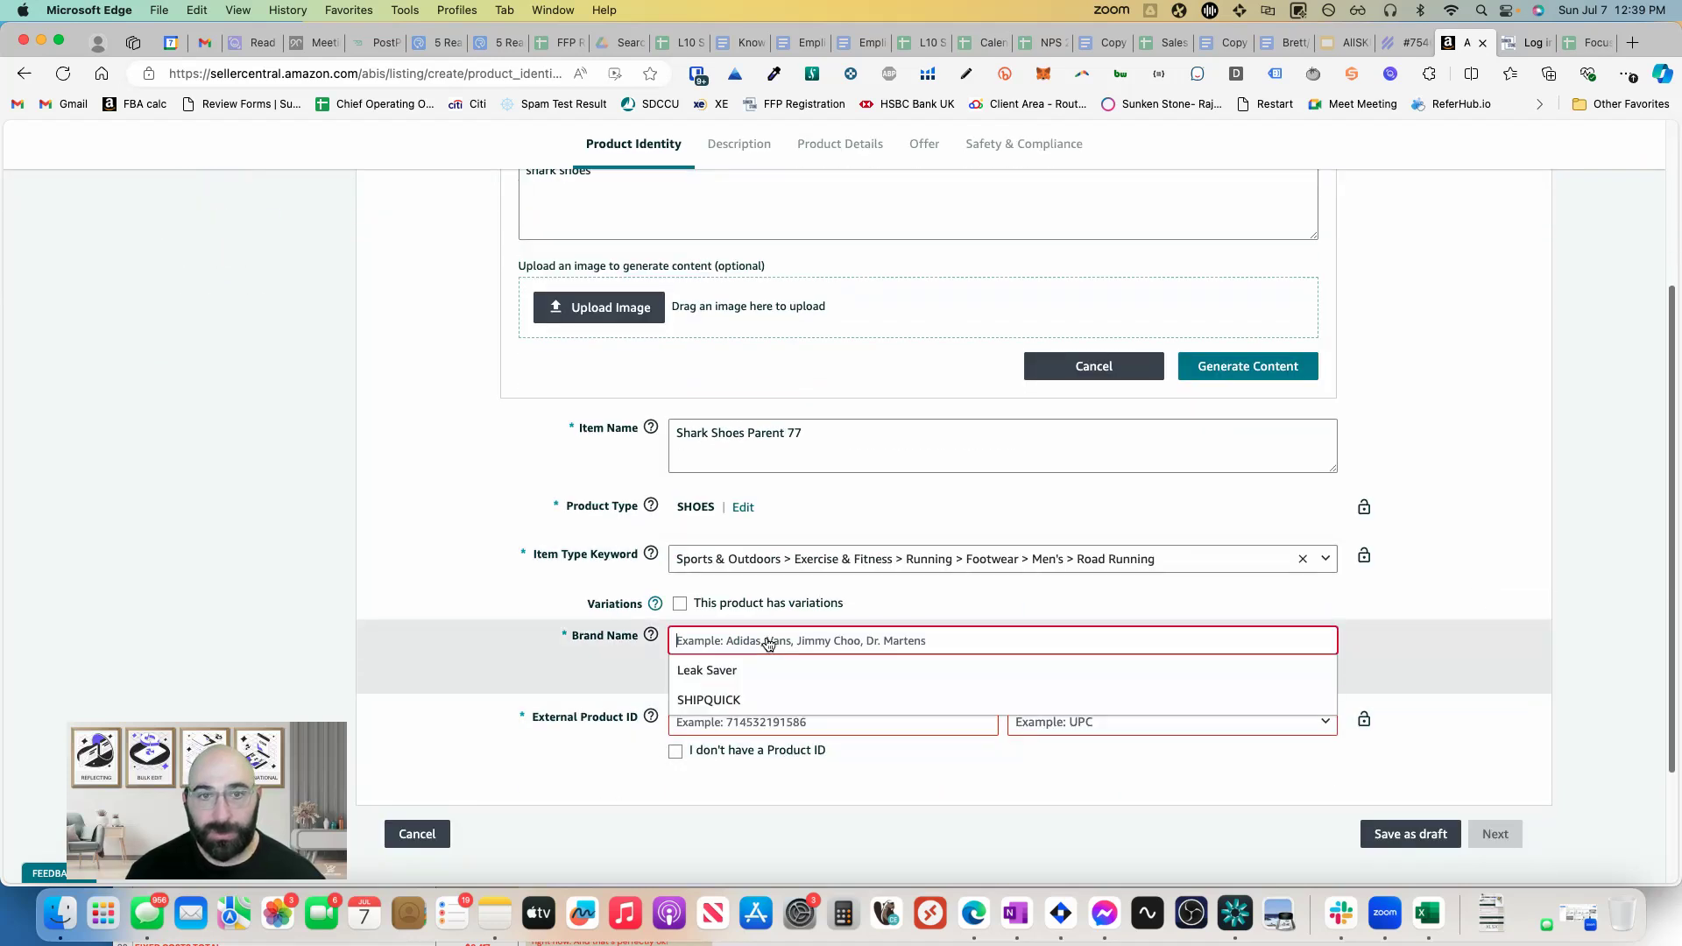
left_click(1528, 42)
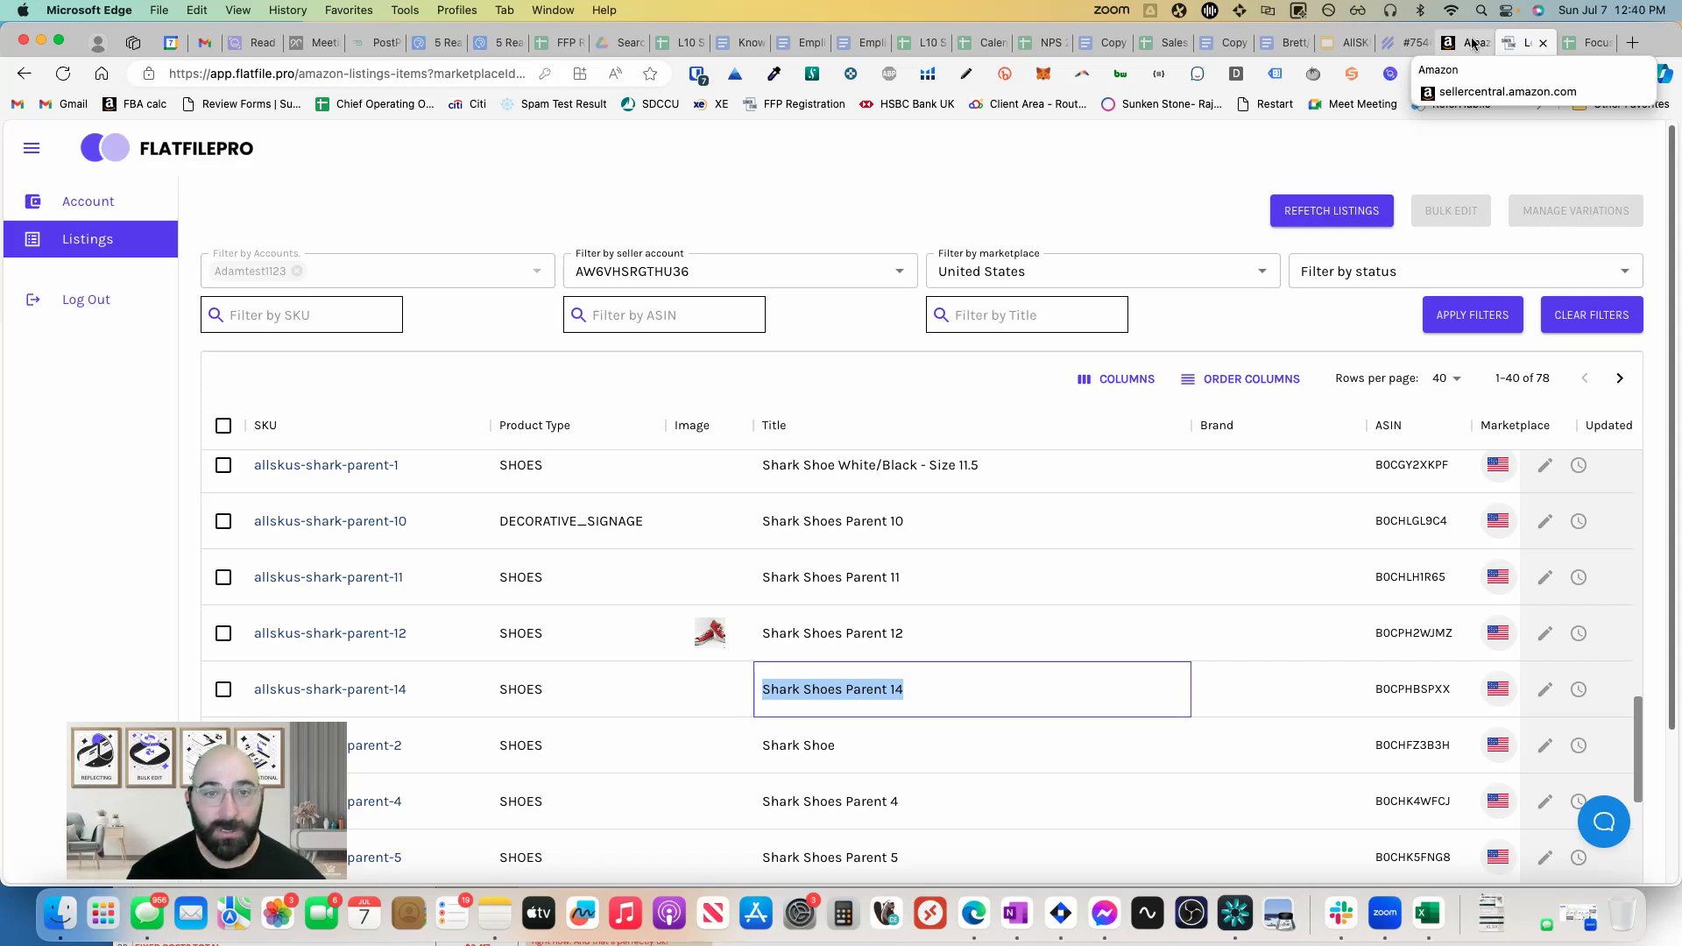
left_click(1474, 44)
left_click(483, 672)
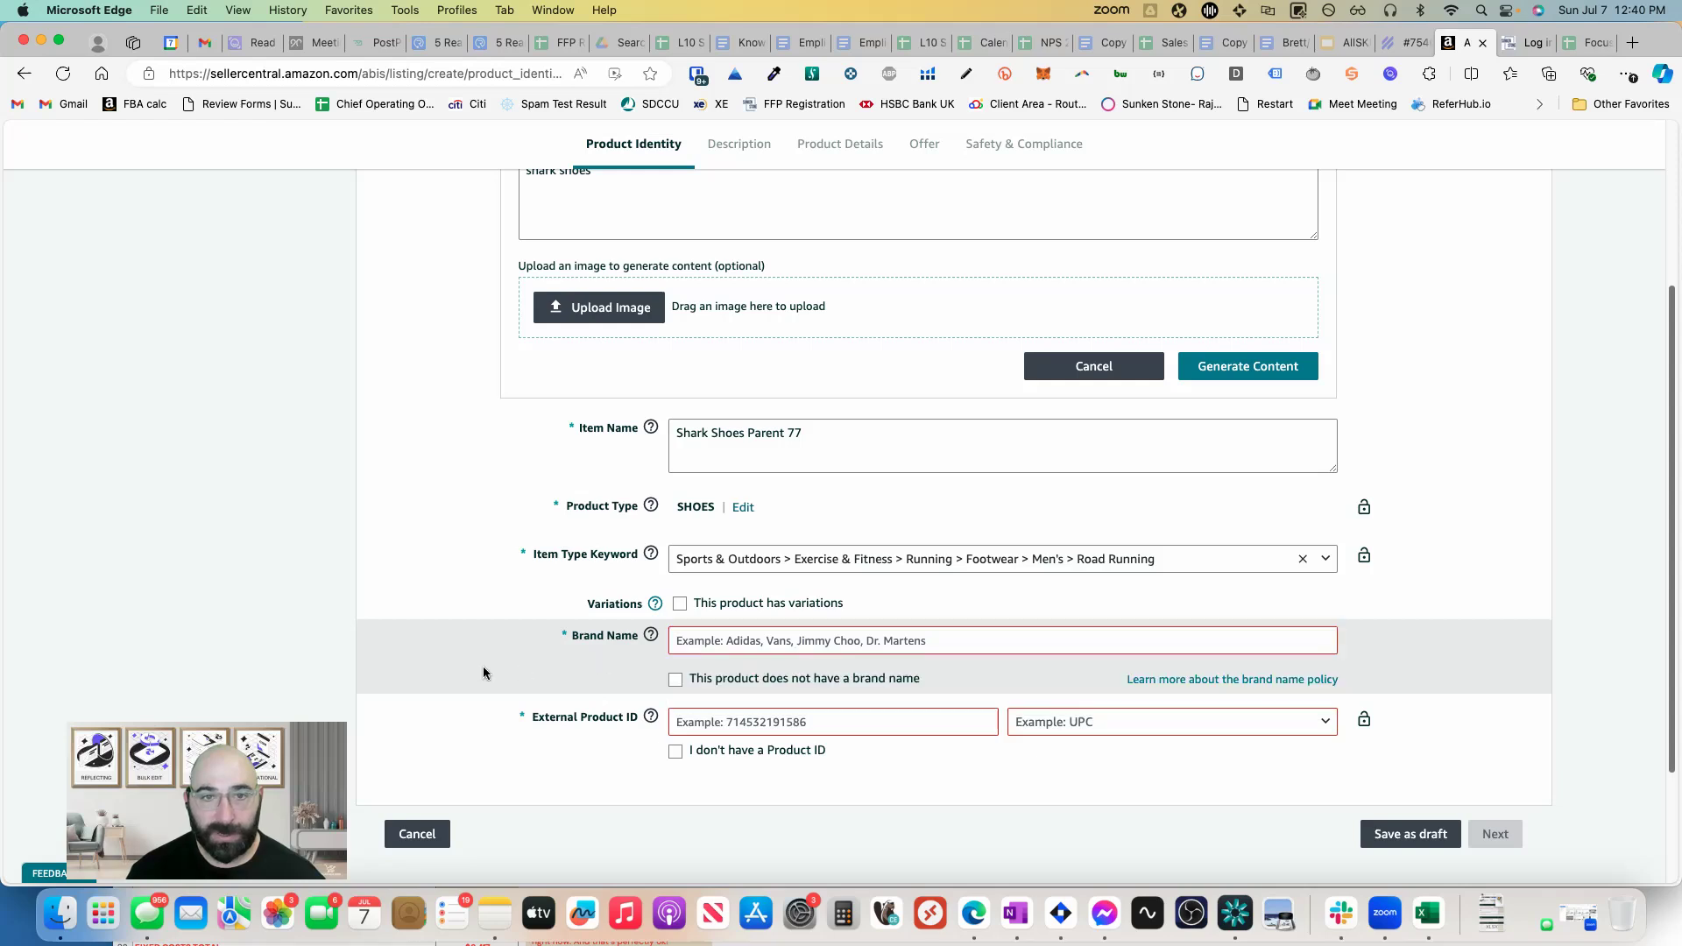
left_click(834, 637)
left_click(676, 678)
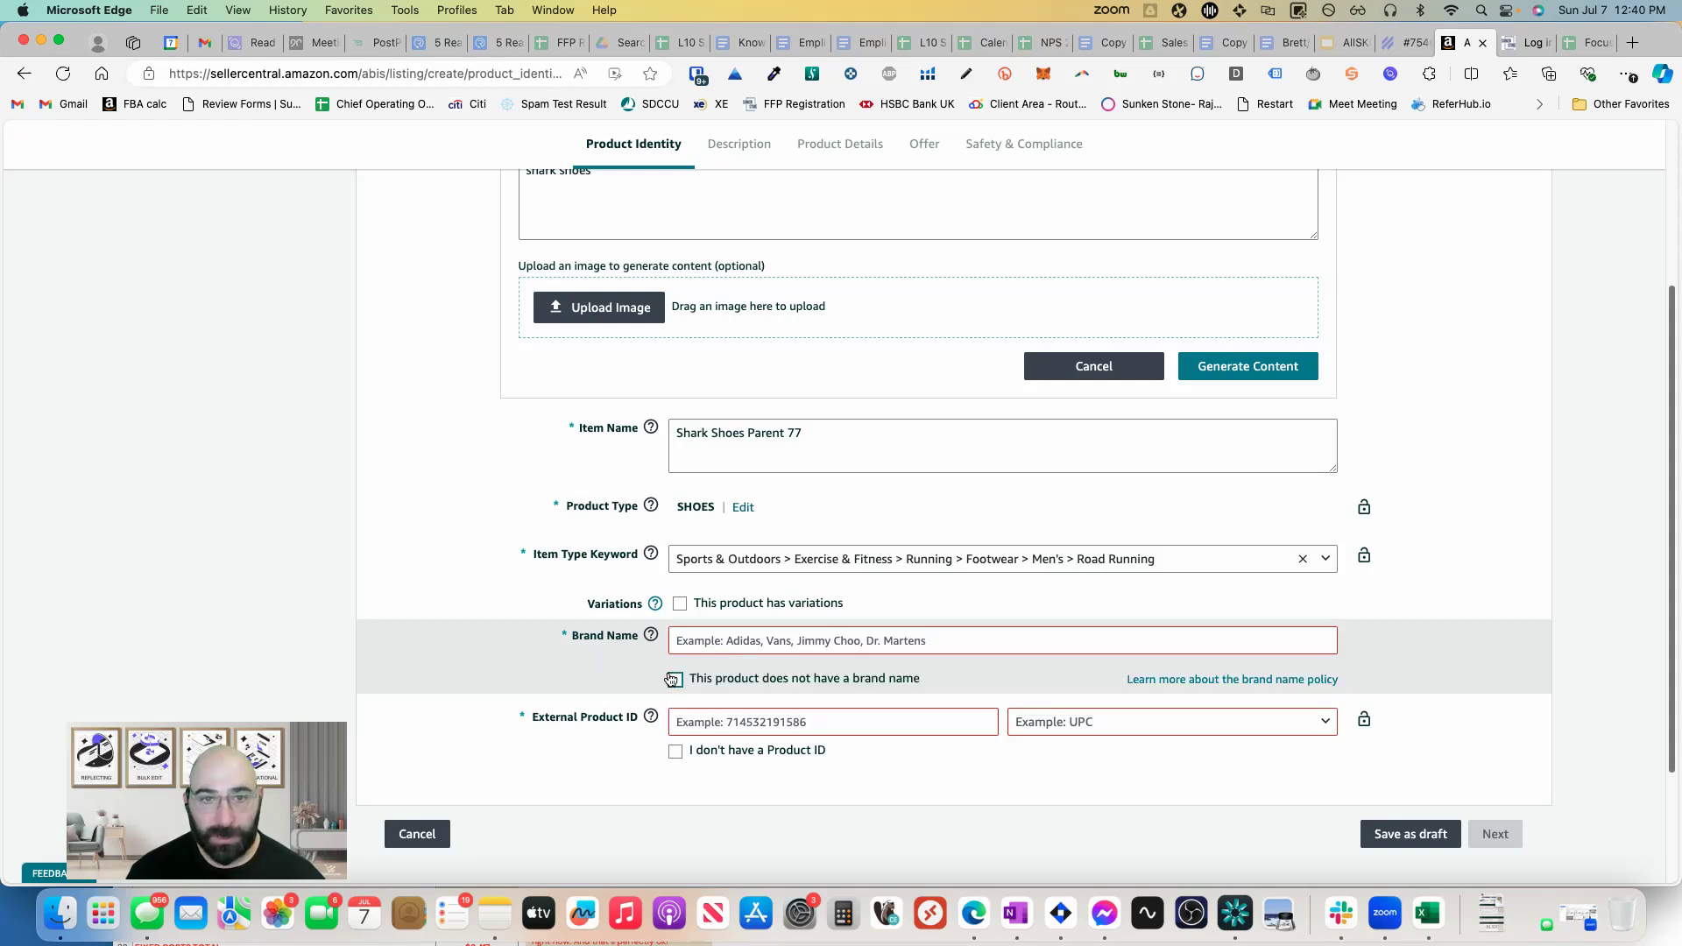
left_click(676, 751)
left_click(1489, 833)
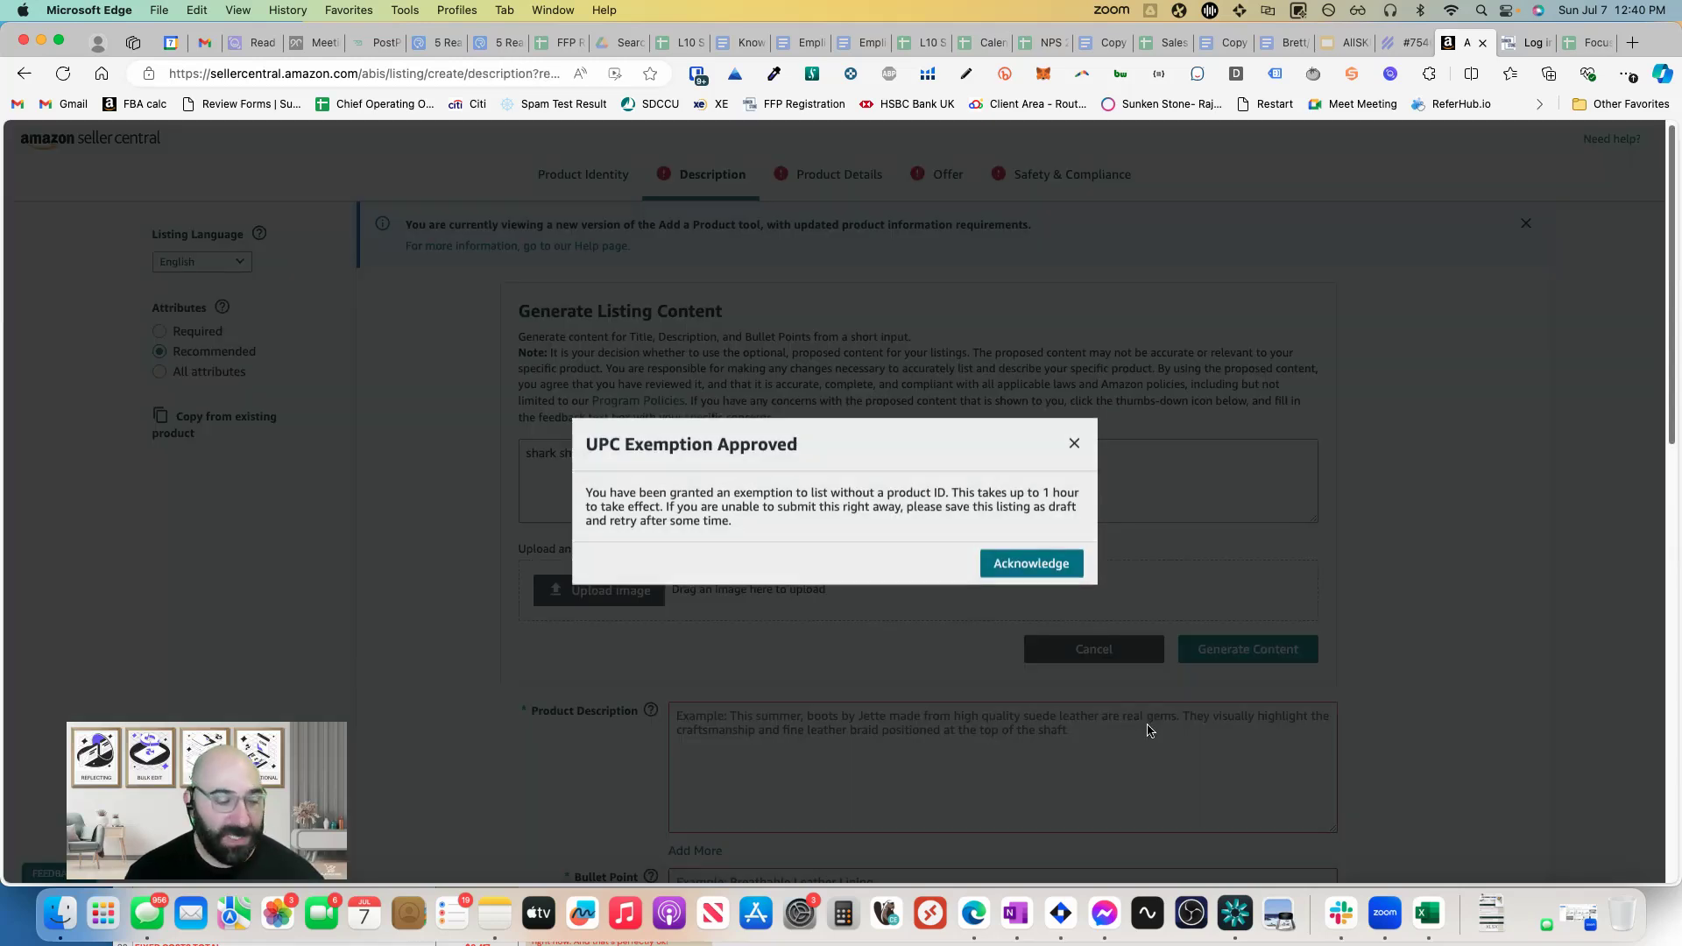
left_click(1017, 569)
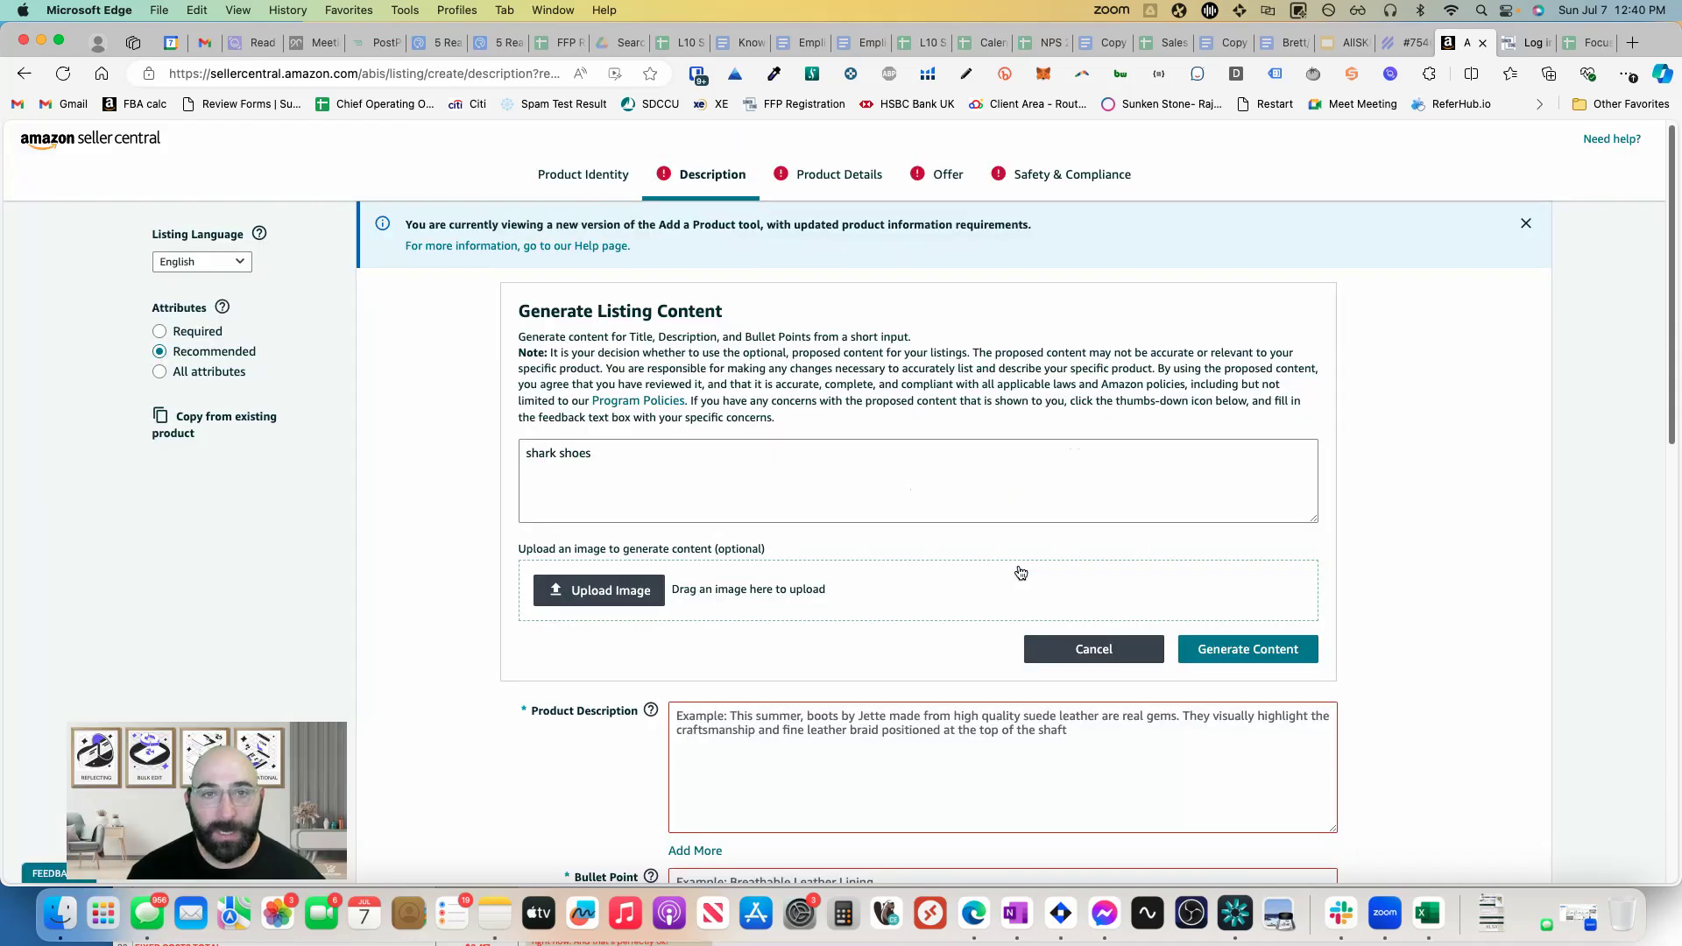
- Enter "shark shoe" as the product description and "bullet 1" as the bullet point
scroll(1011, 683, "down", 3)
left_click(983, 608)
type("shark shoe")
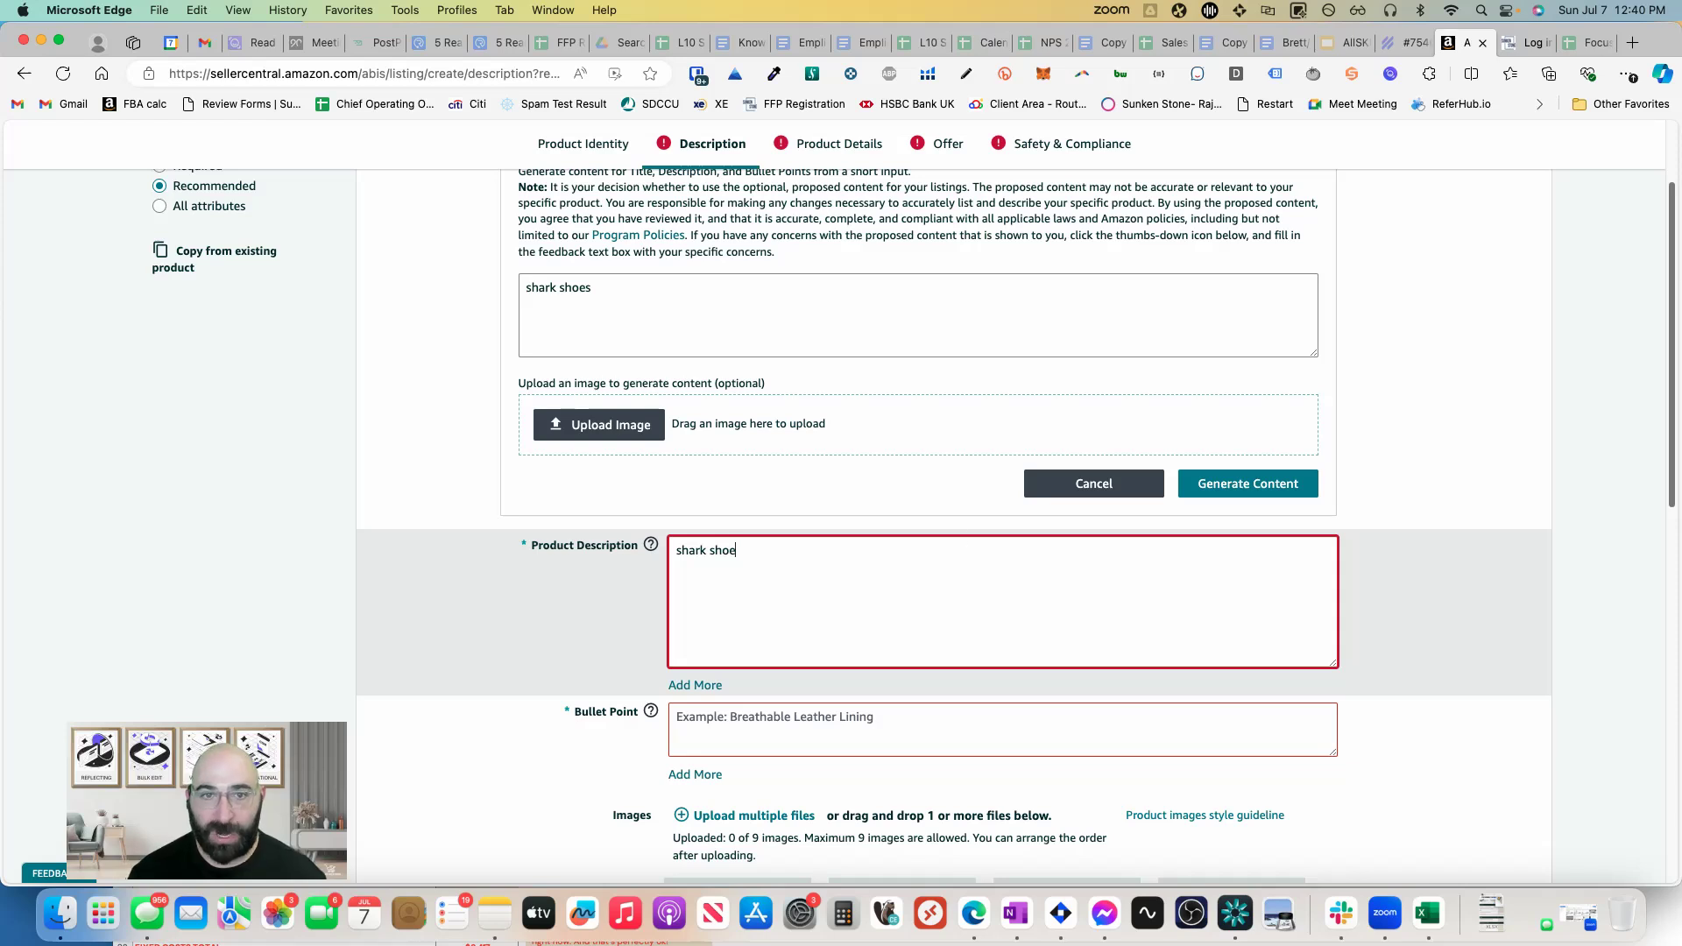
scroll(958, 601, "down", 3)
left_click(872, 558)
type("bulle")
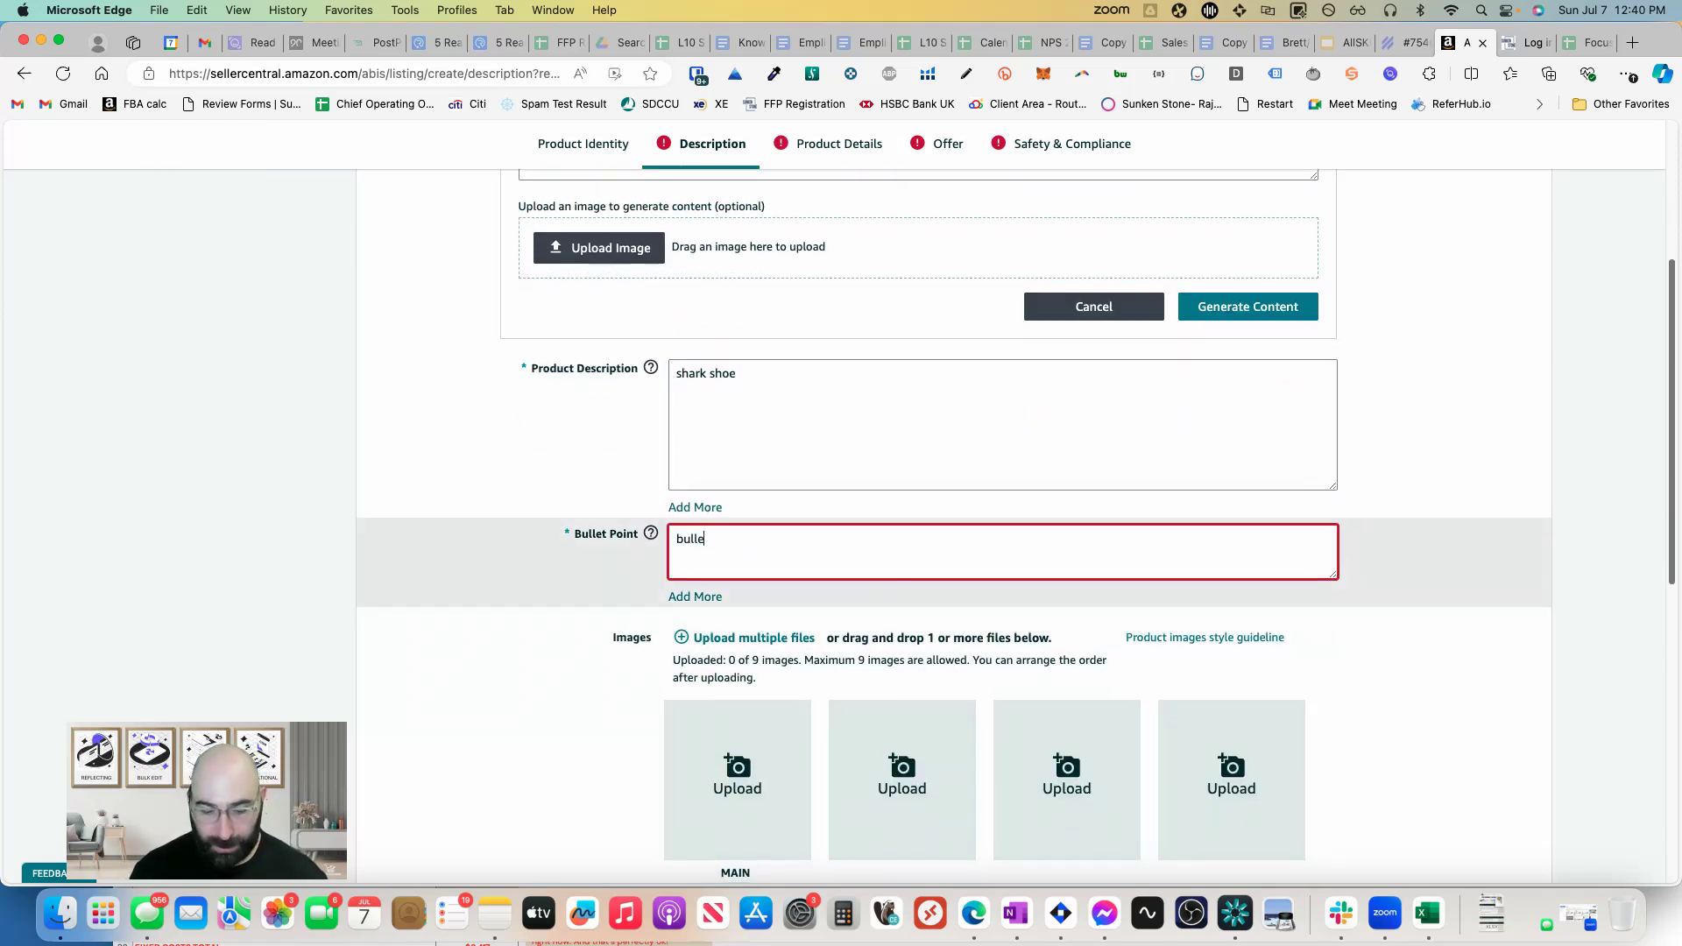
- Submit the listing's Description page without uploading any images
scroll(957, 552, "down", 10)
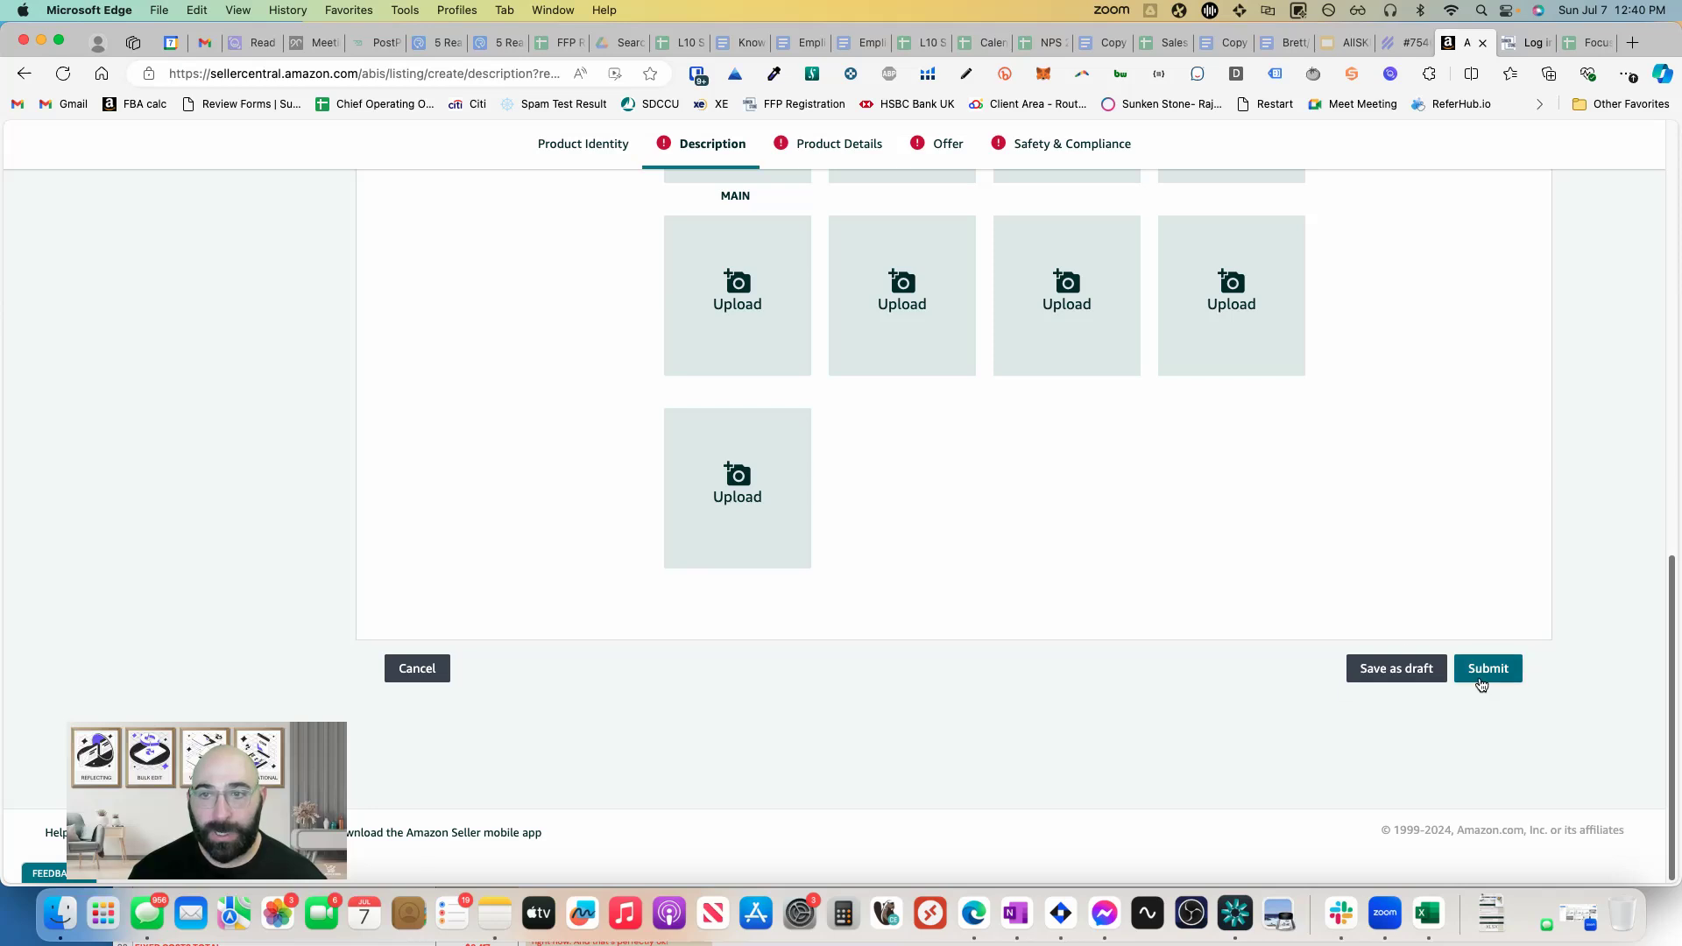
left_click(1486, 668)
left_click(1488, 623)
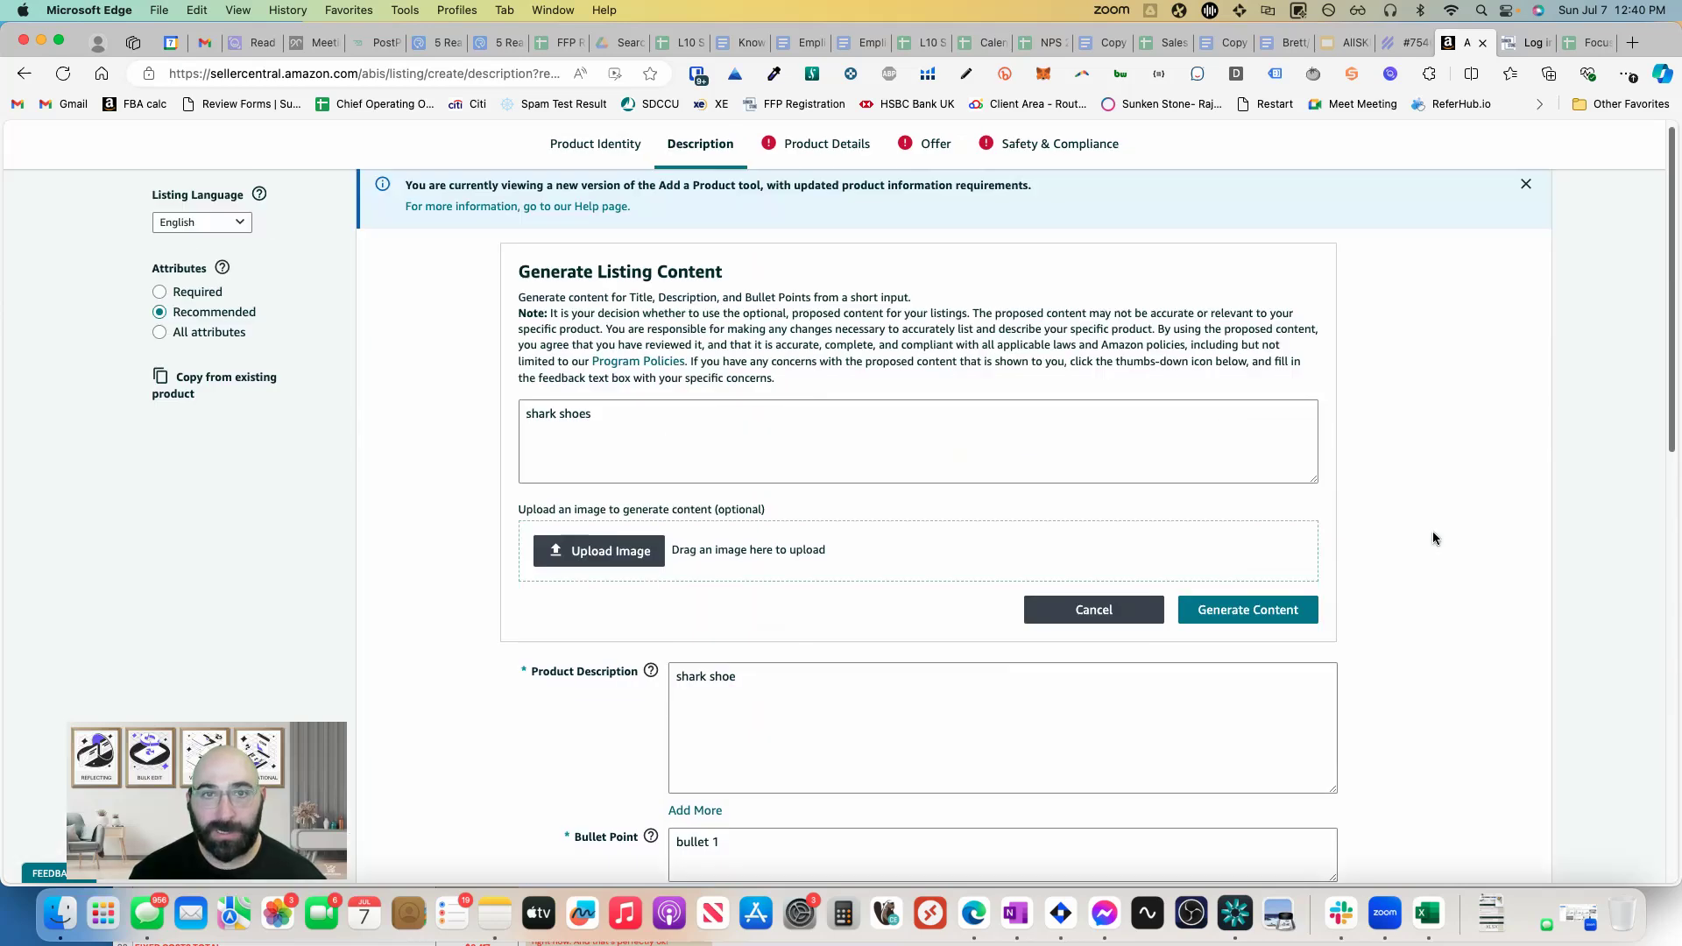
- Open the Product Details page and enter "parent 77" as both the model number and the model name
left_click(814, 174)
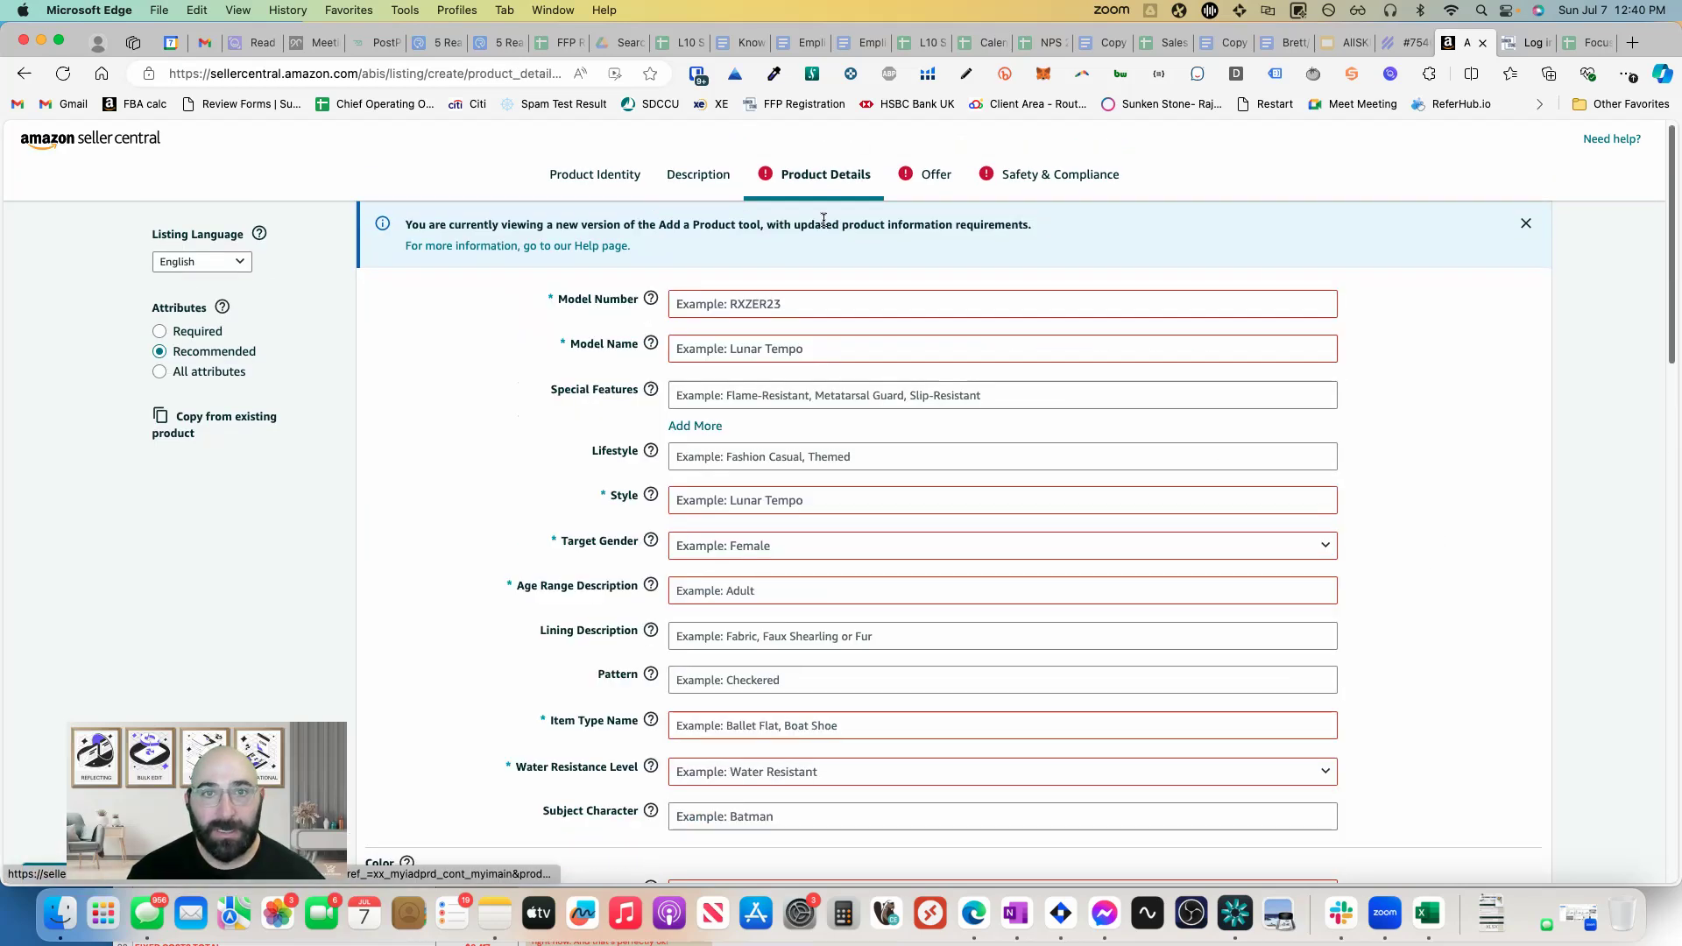
left_click(730, 304)
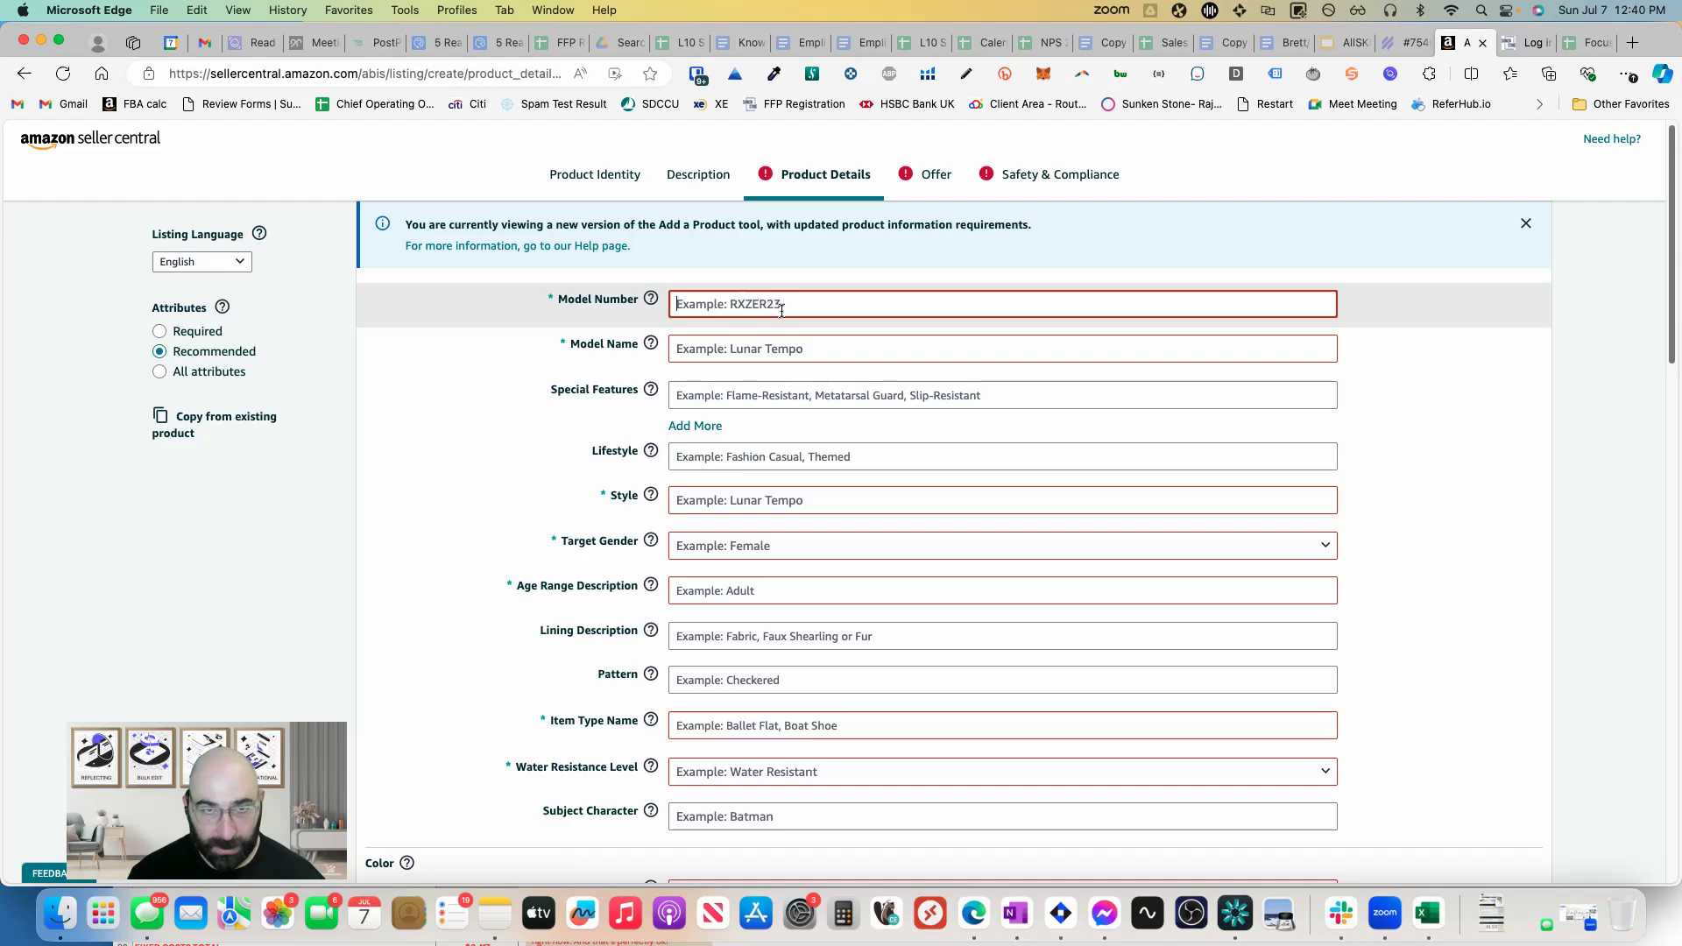
type("parent 77")
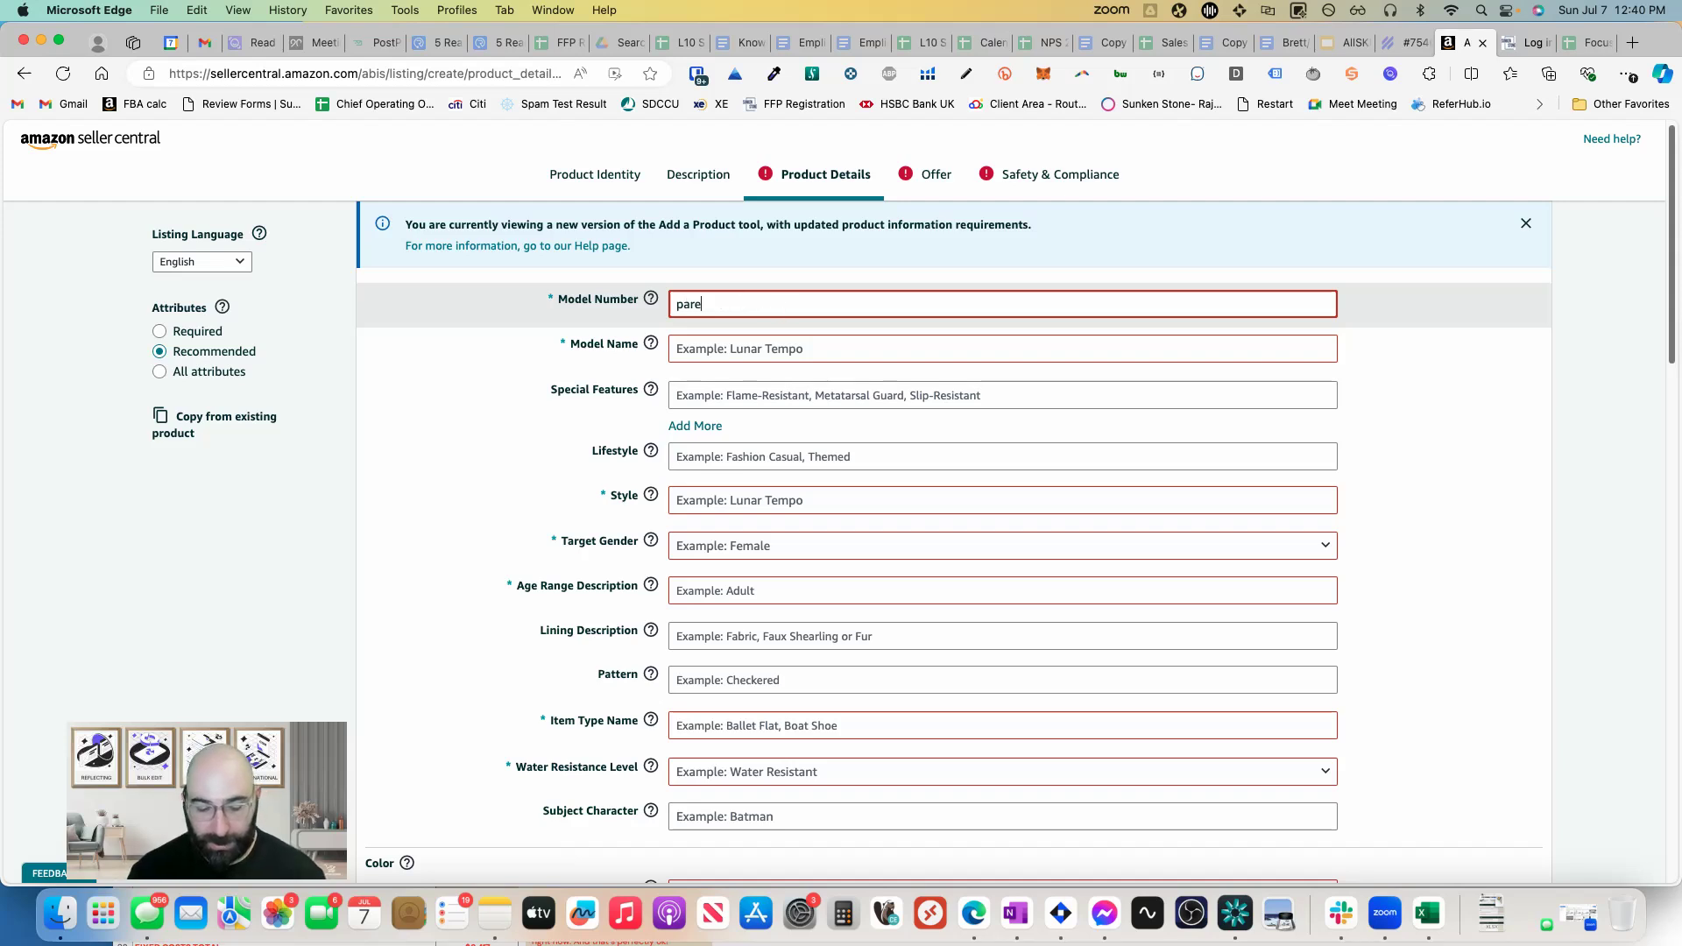
left_click(775, 350)
triple_click(725, 306)
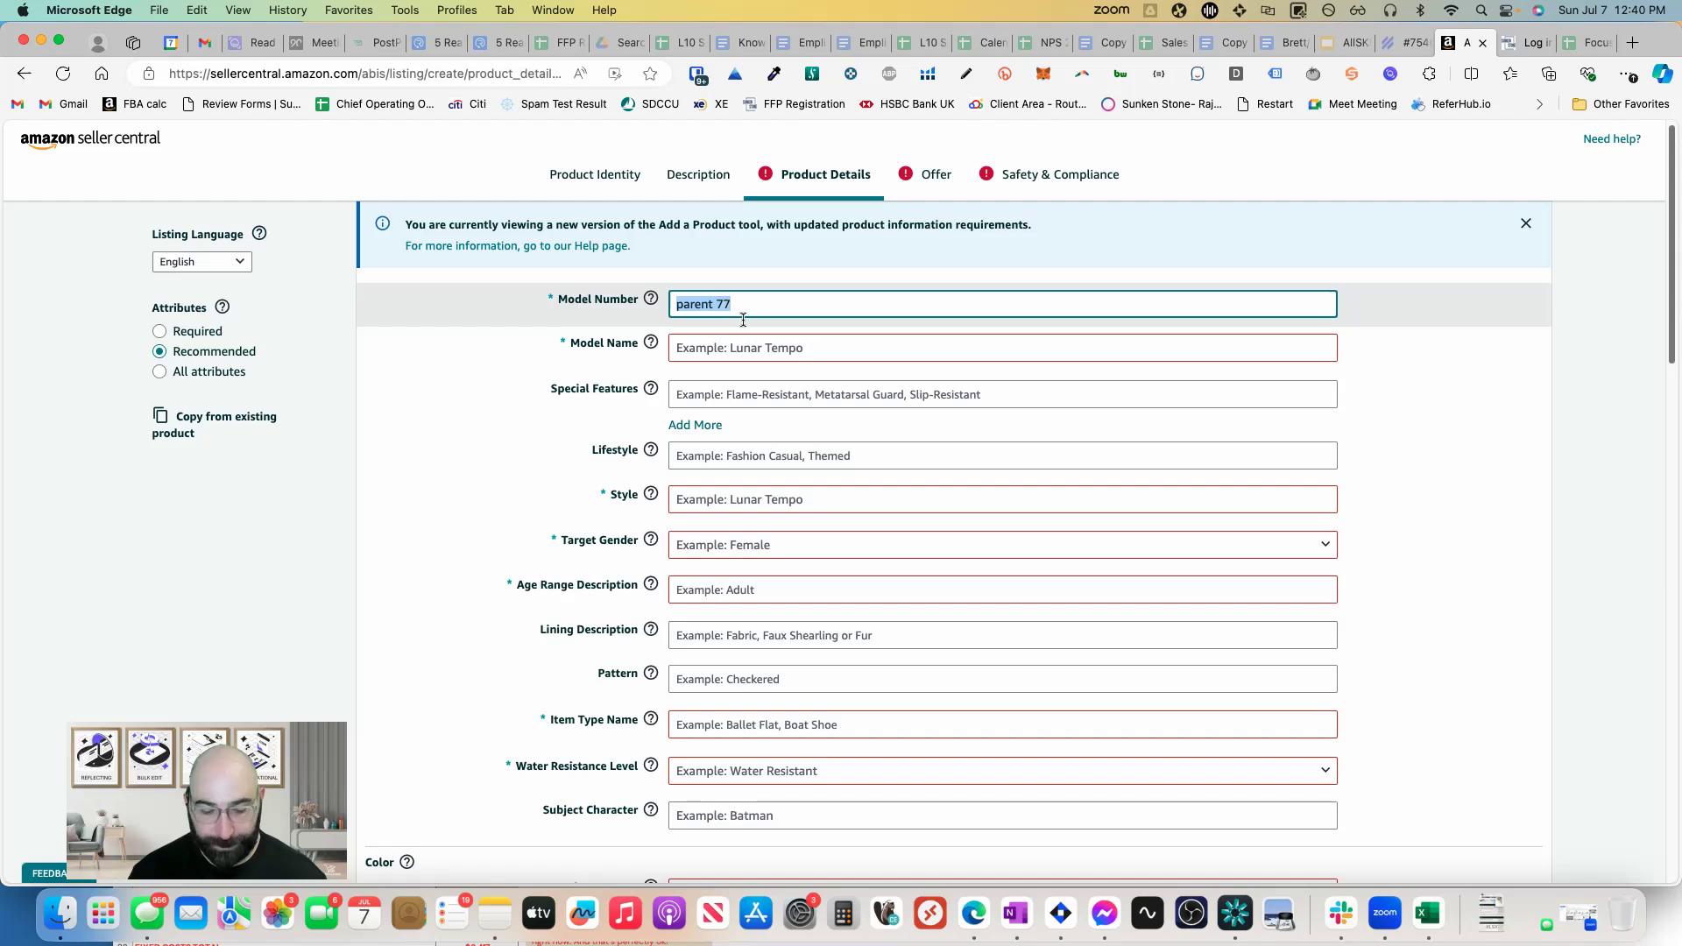
key("cmd+c")
left_click(770, 348)
key("cmd+v")
- Set the style to "shark", the target gender to Unisex and the age range description to Adult
left_click(772, 499)
type("shar")
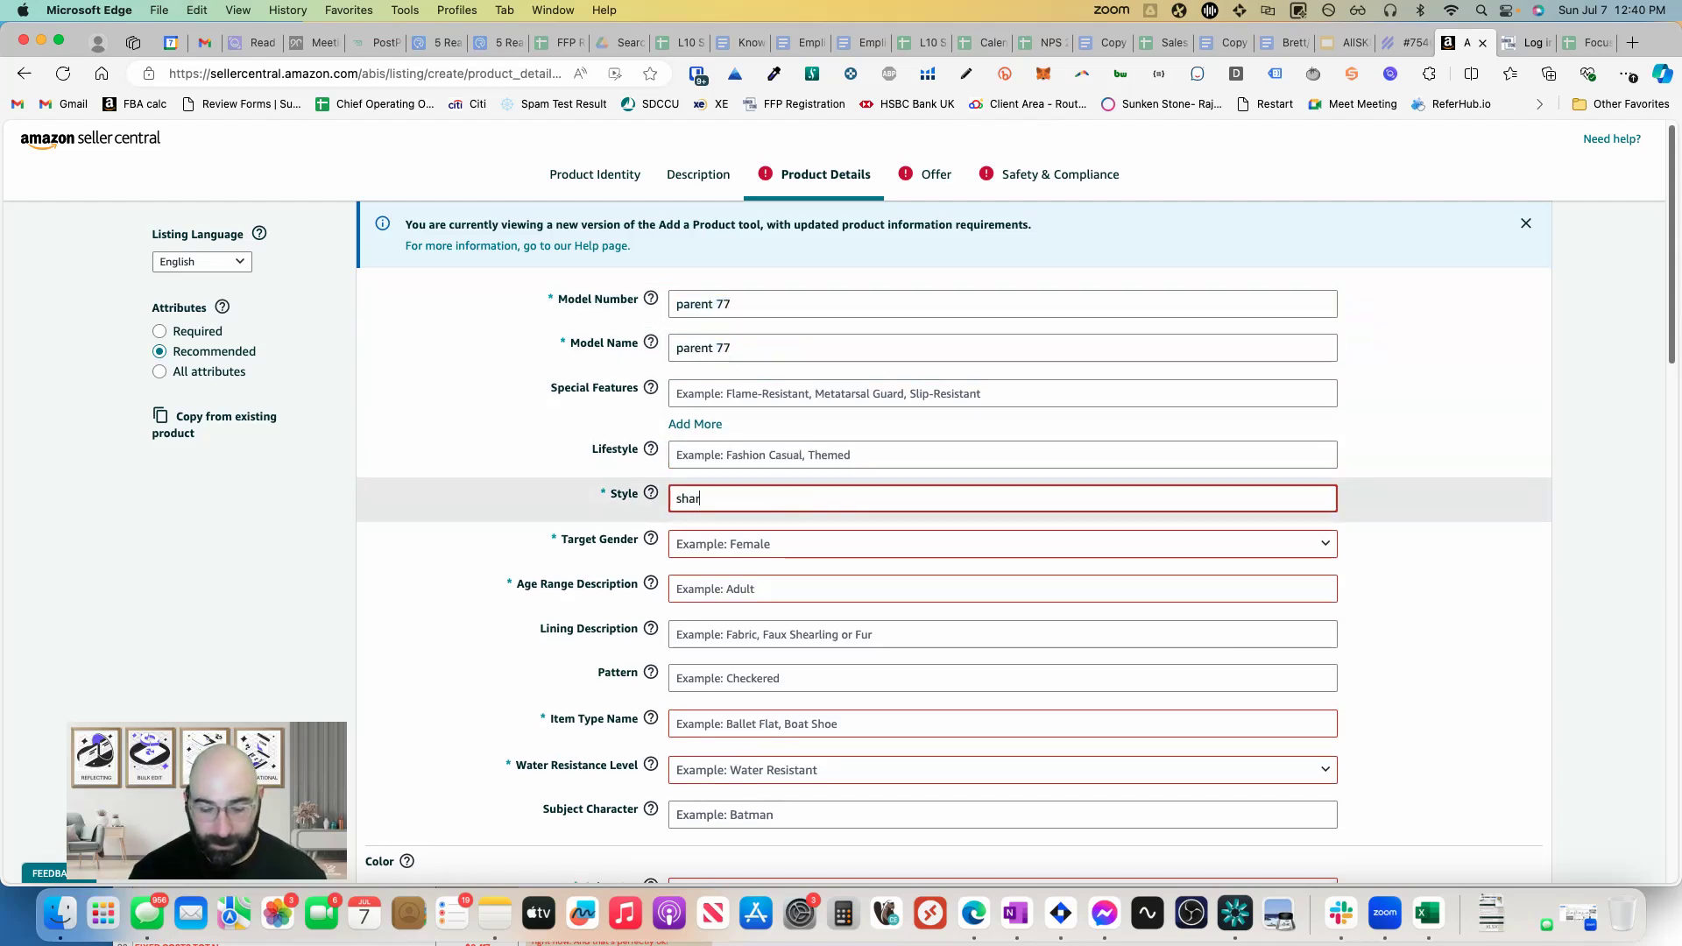
type("k")
left_click(810, 544)
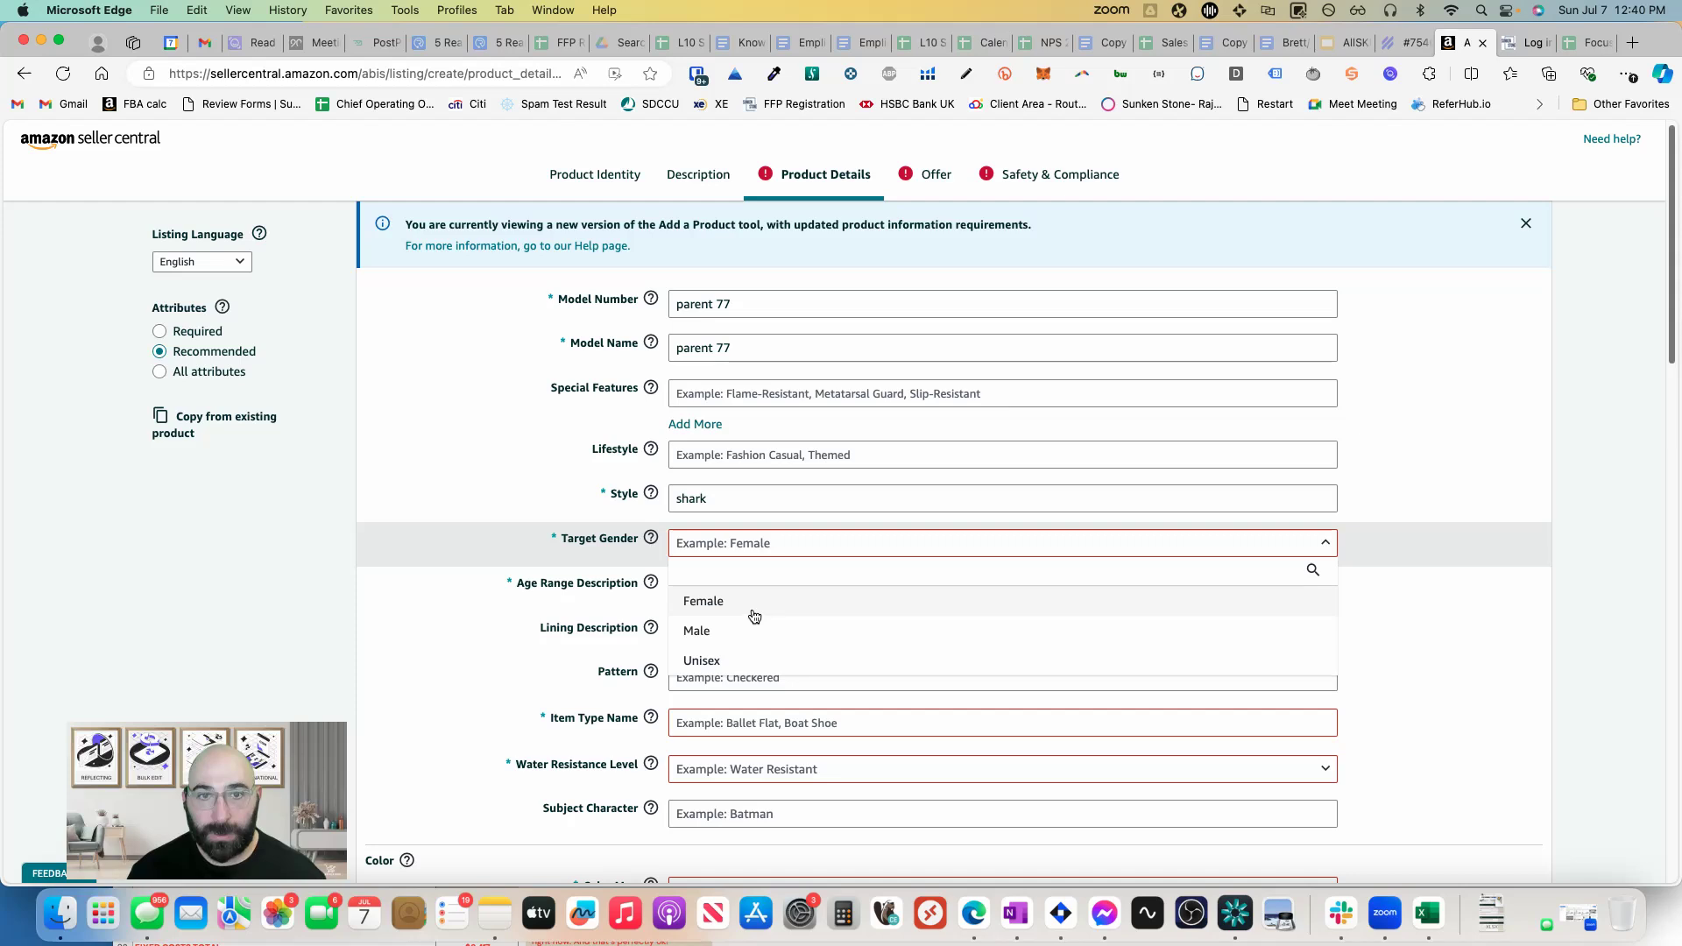
left_click(744, 667)
left_click(751, 589)
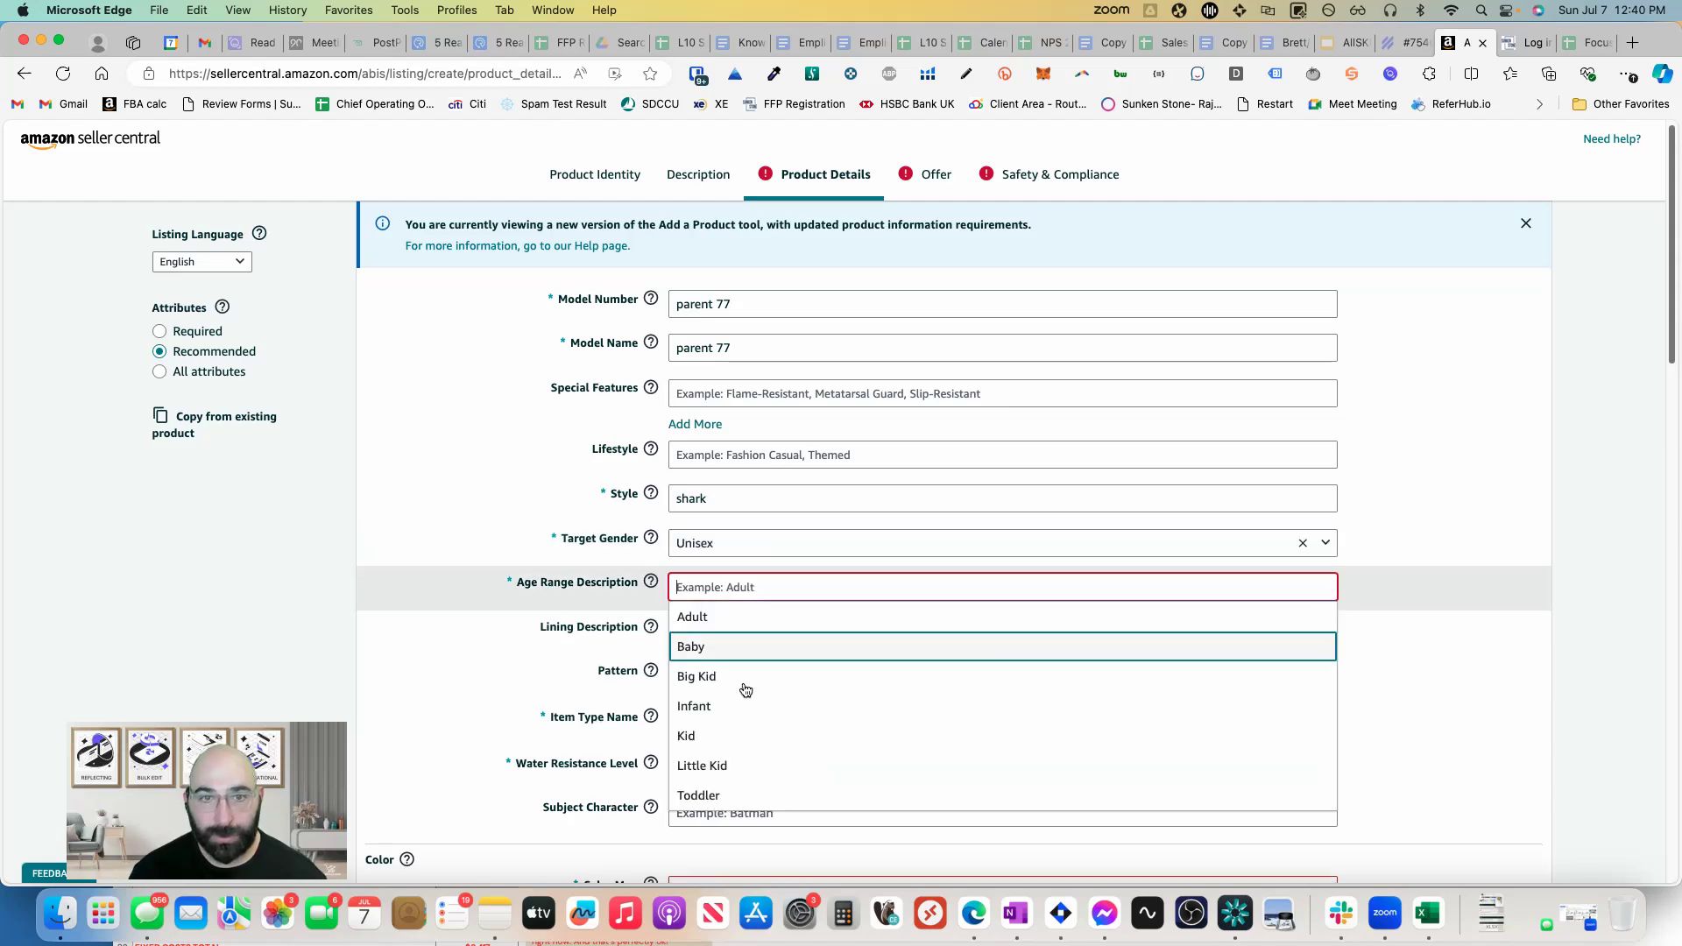
left_click(725, 618)
- Set the item type name to Ballet Flat and the water resistance level to Waterproof
scroll(797, 503, "down", 3)
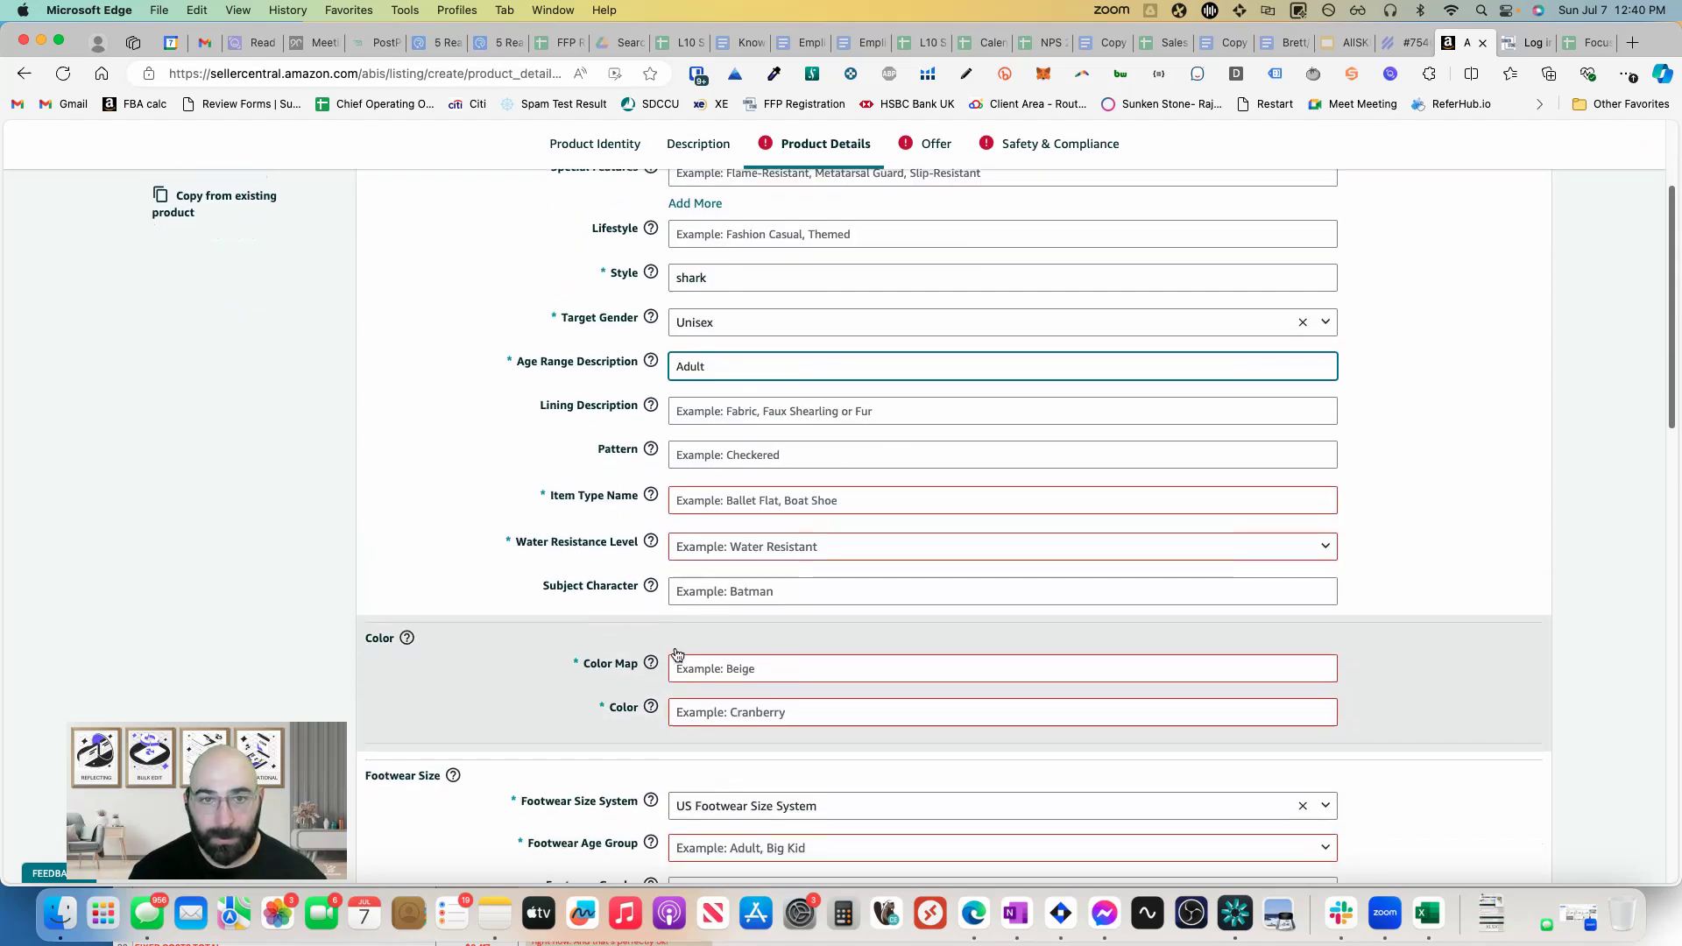
left_click(797, 504)
left_click(780, 529)
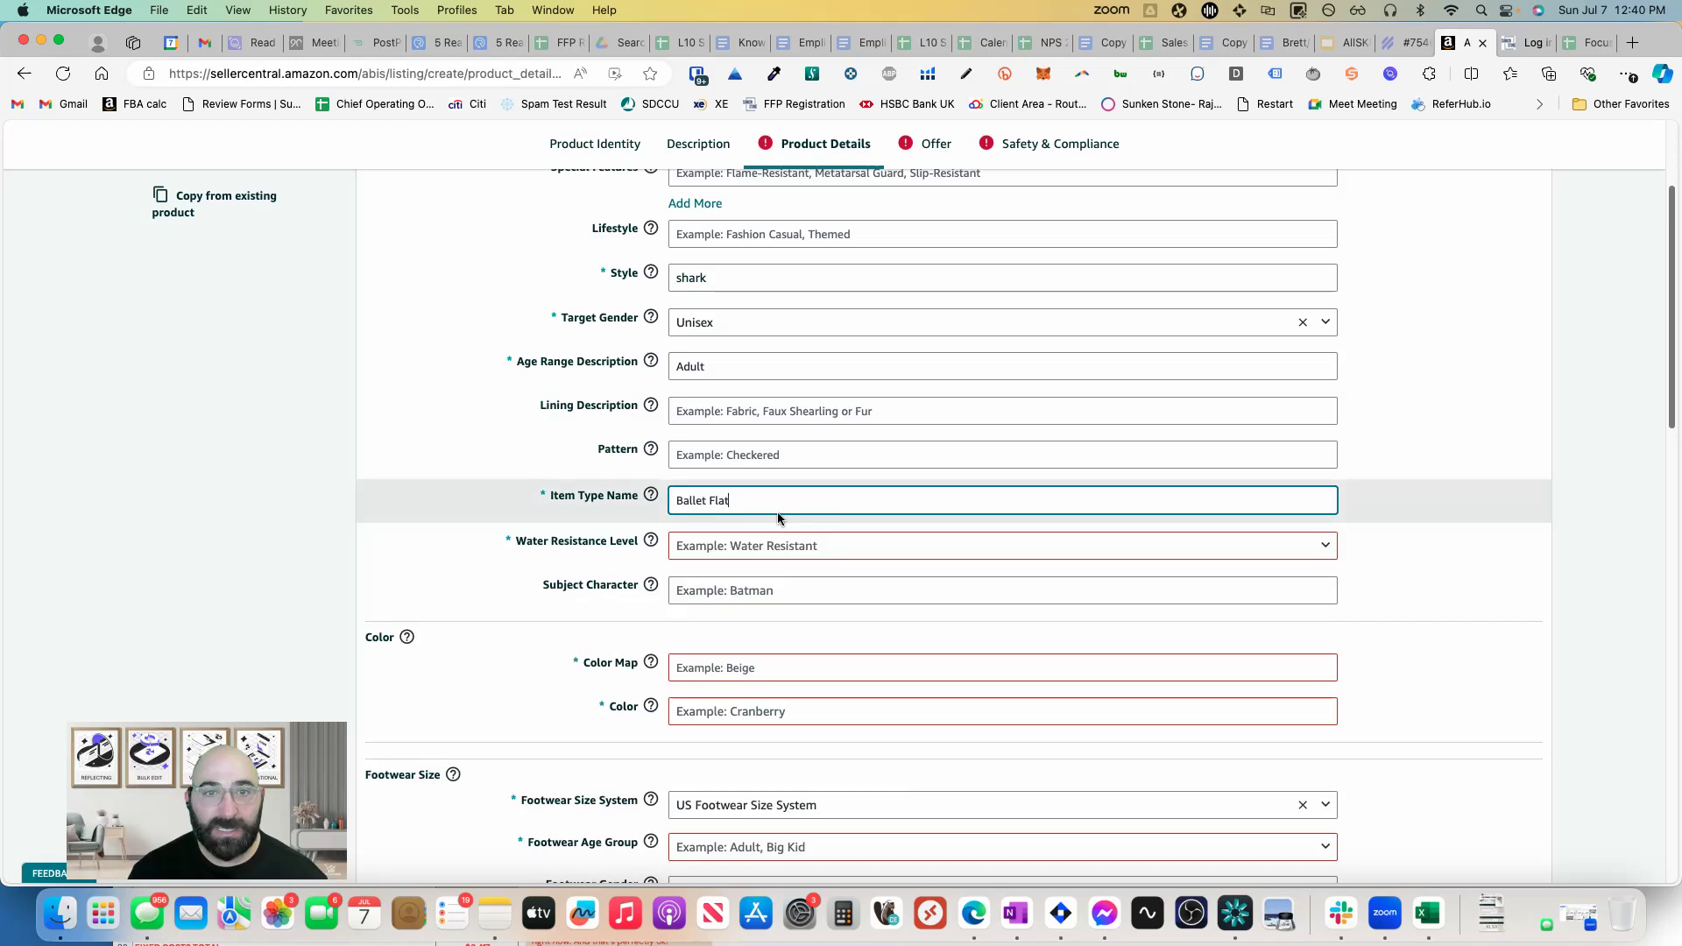
left_click(771, 550)
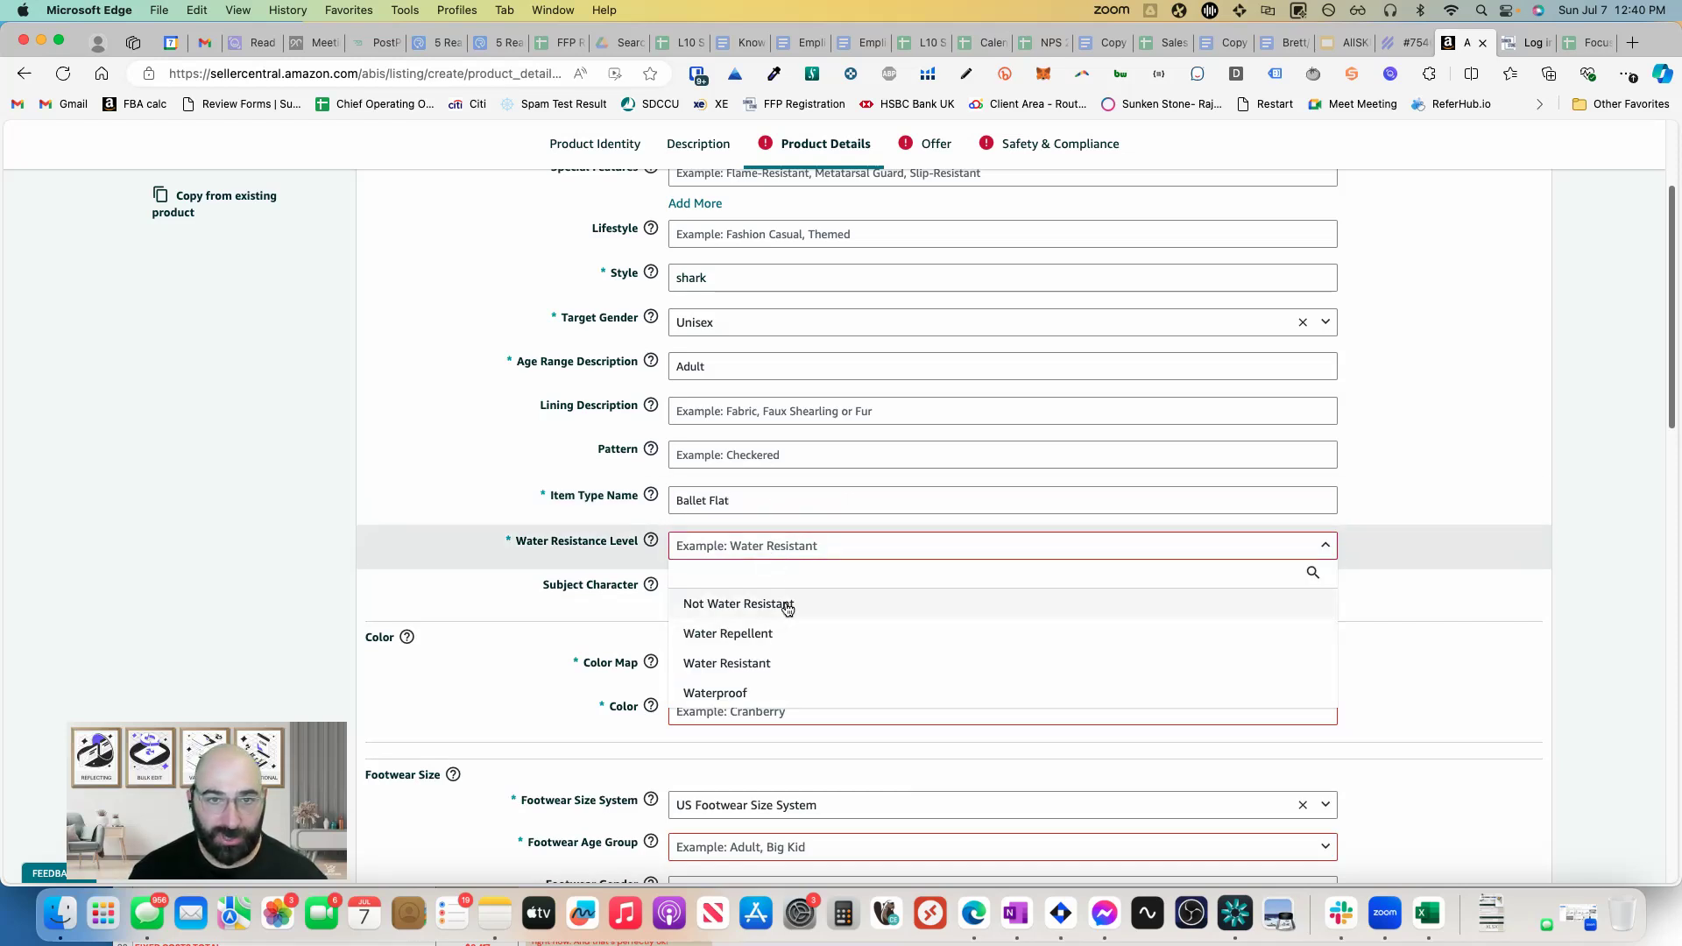
left_click(767, 692)
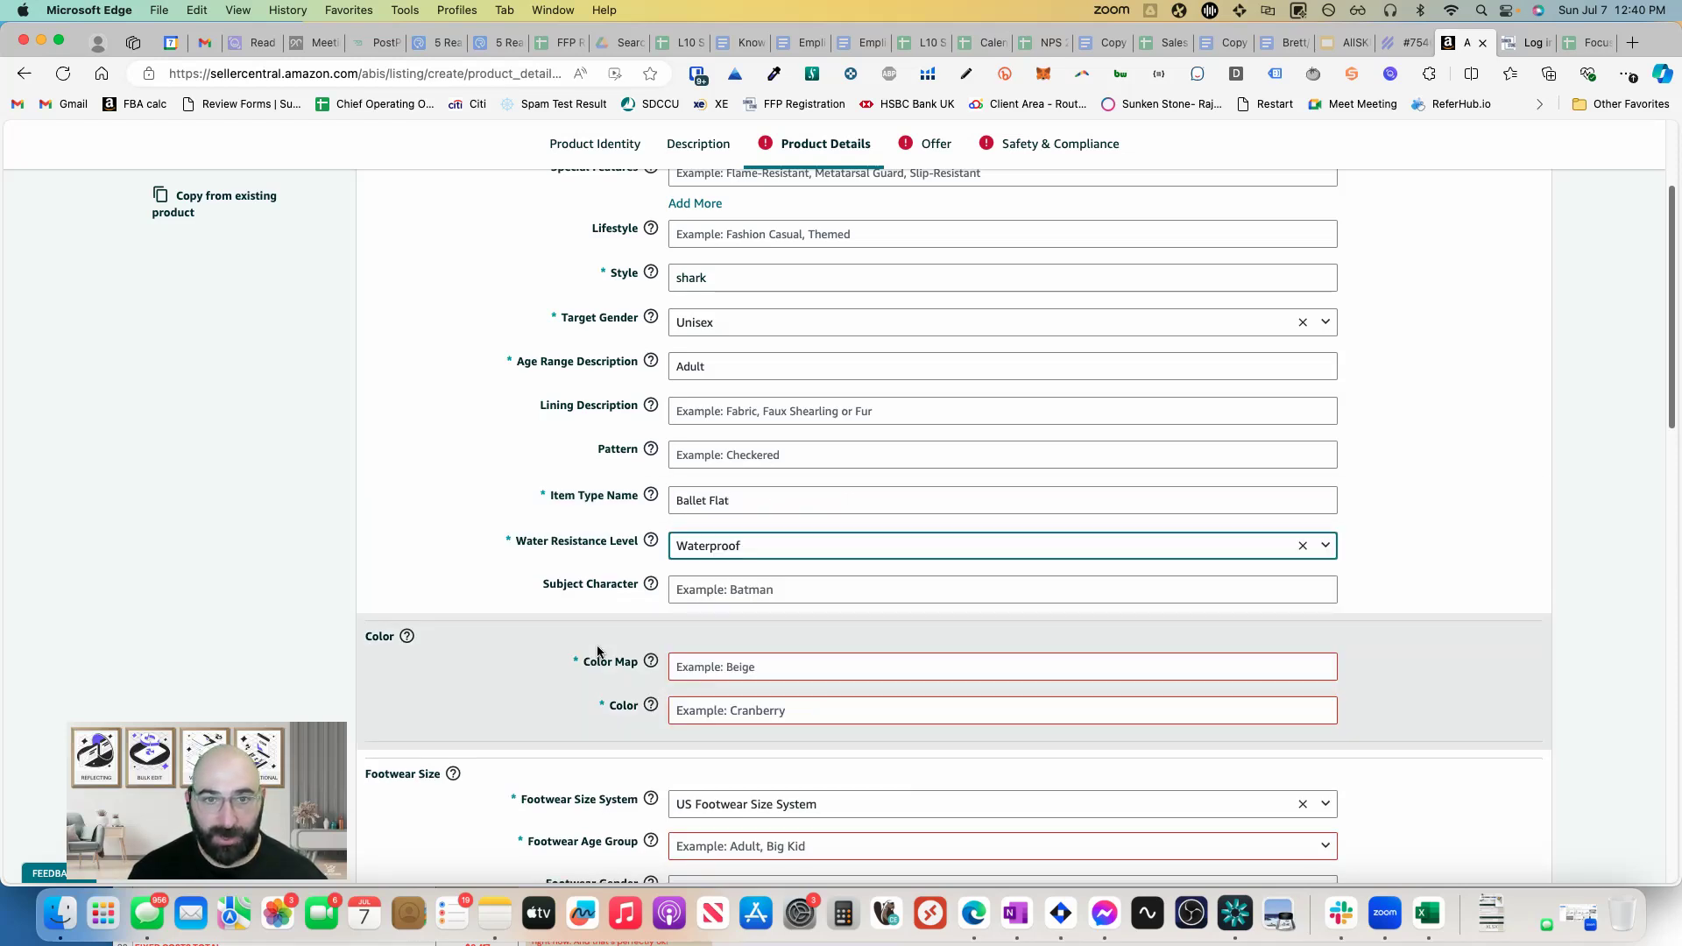
- Set the color map to White, leaving the separate Color value empty
left_click(760, 669)
scroll(793, 455, "down", 6)
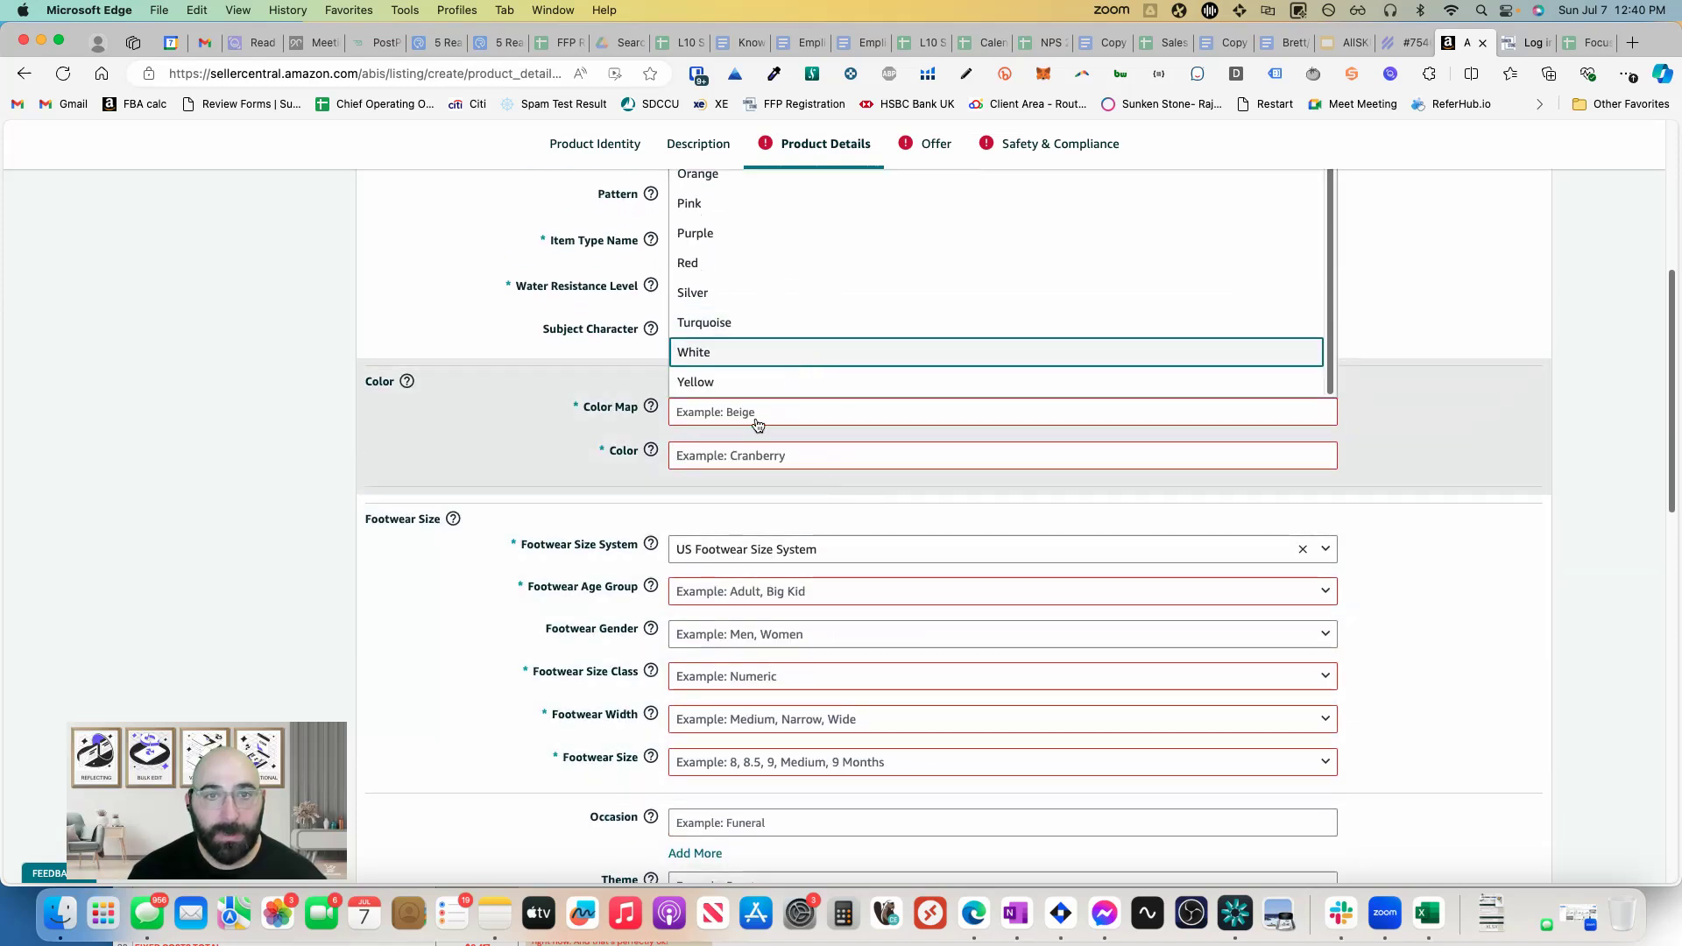
left_click(796, 359)
left_click(754, 455)
- Set the footwear age group to Adult and the men's sizing to size class Alpha, width Medium and size Medium
scroll(513, 503, "down", 1)
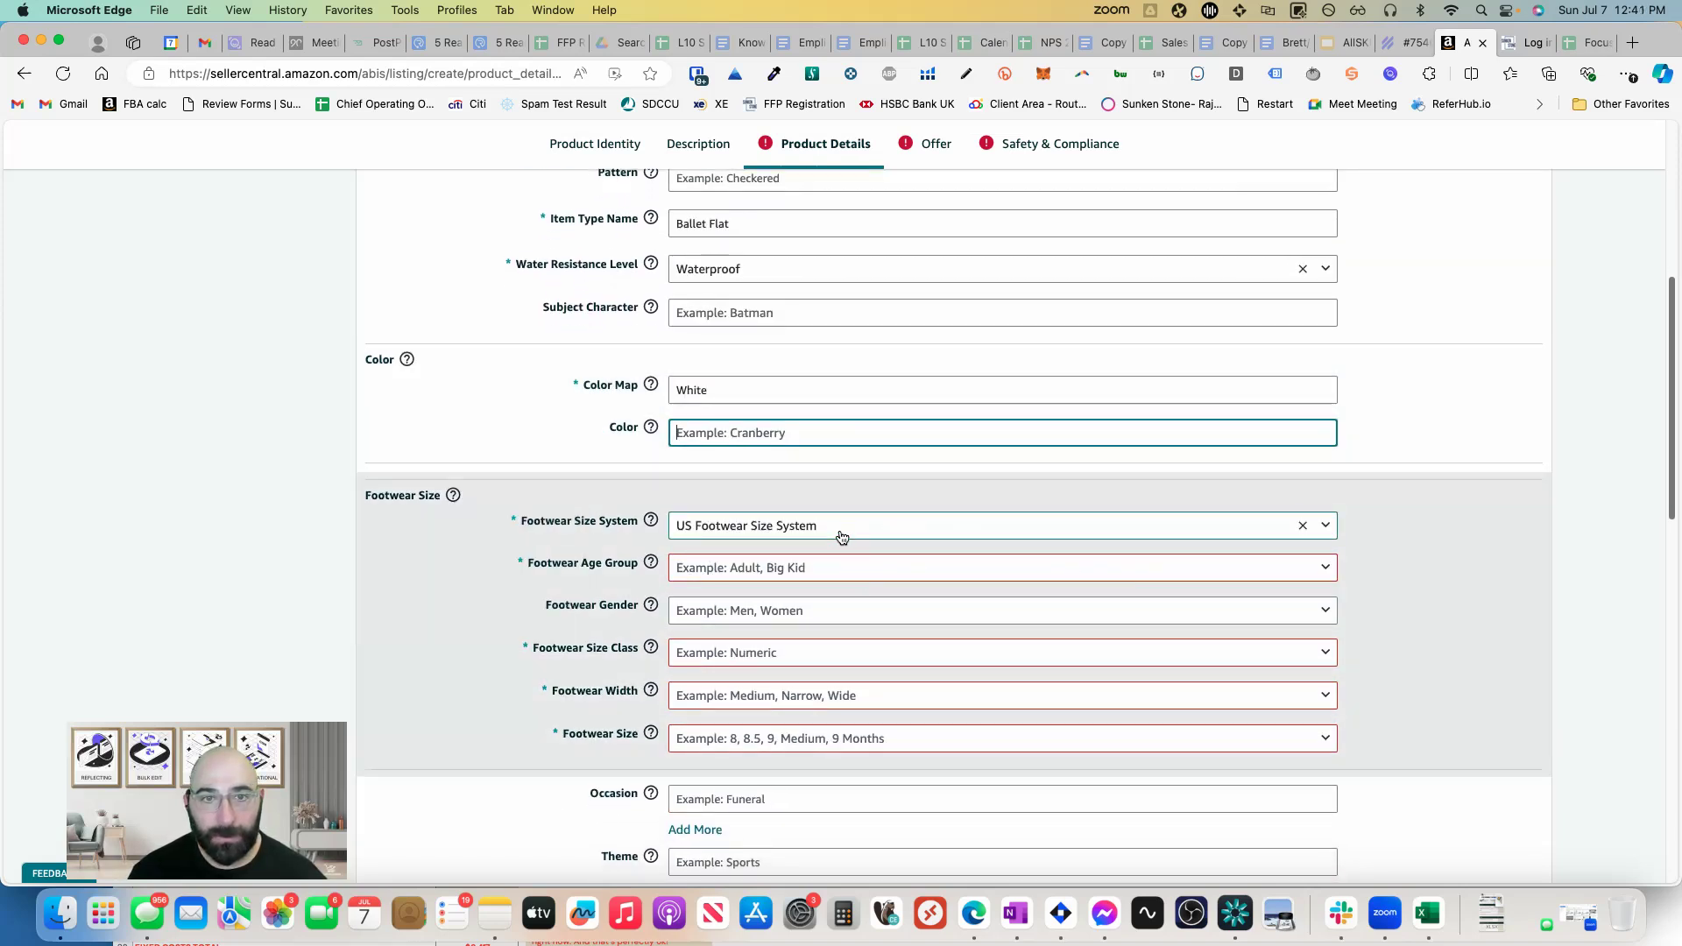
left_click(839, 574)
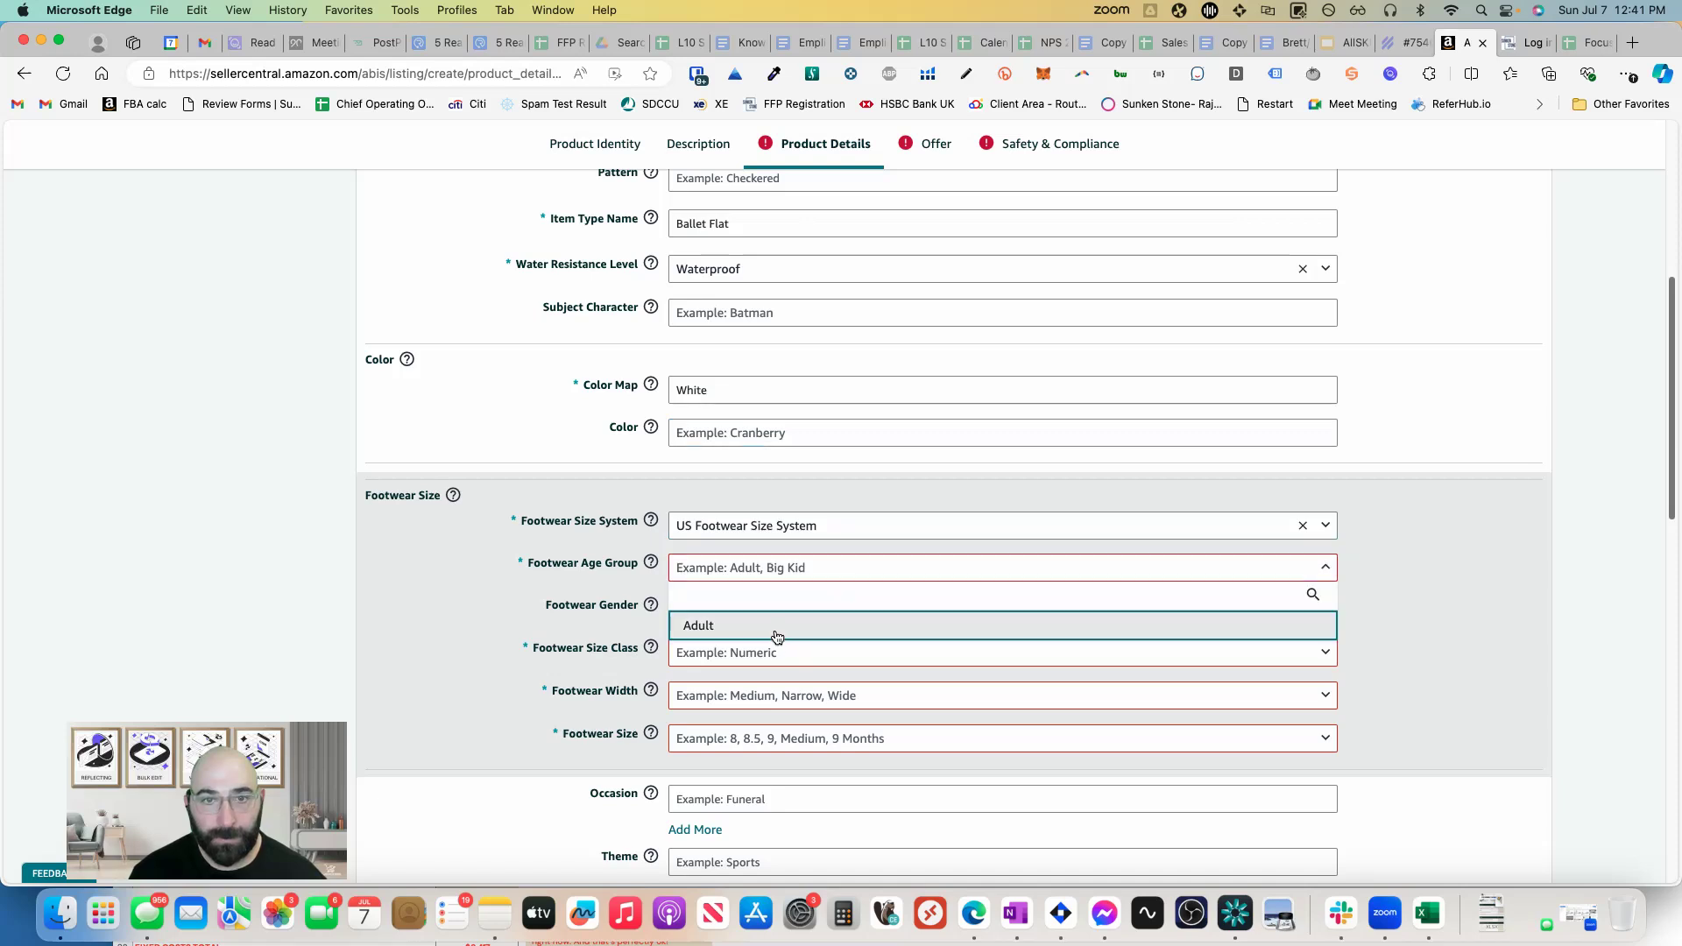
left_click(771, 633)
left_click(767, 655)
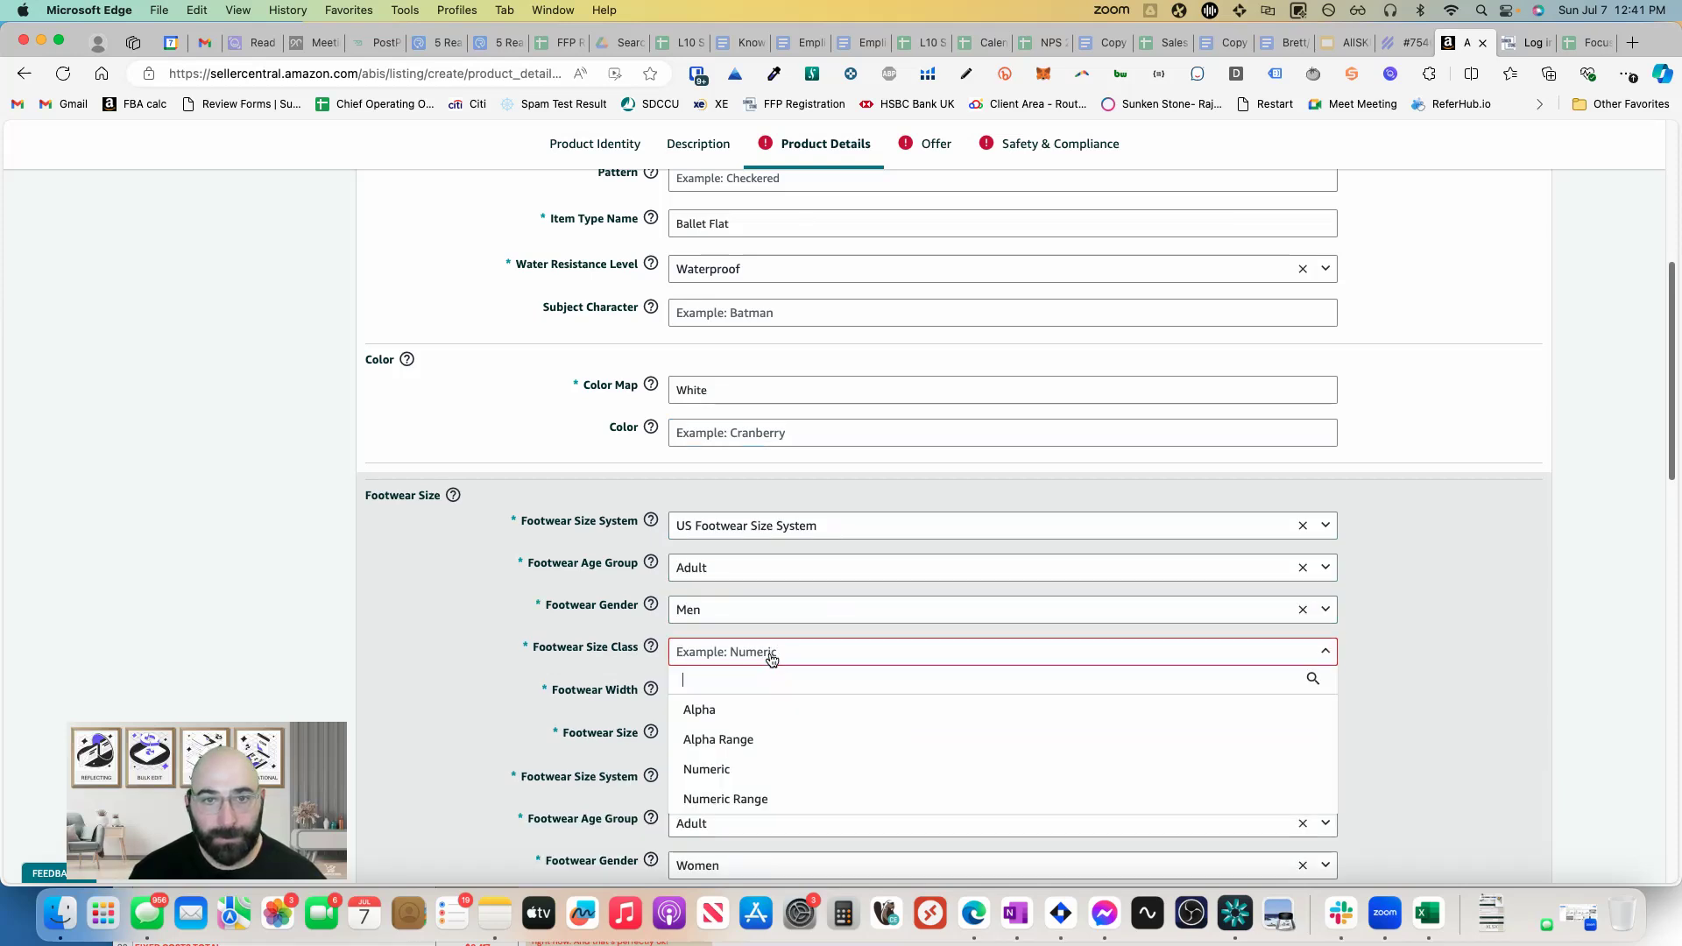
left_click(744, 711)
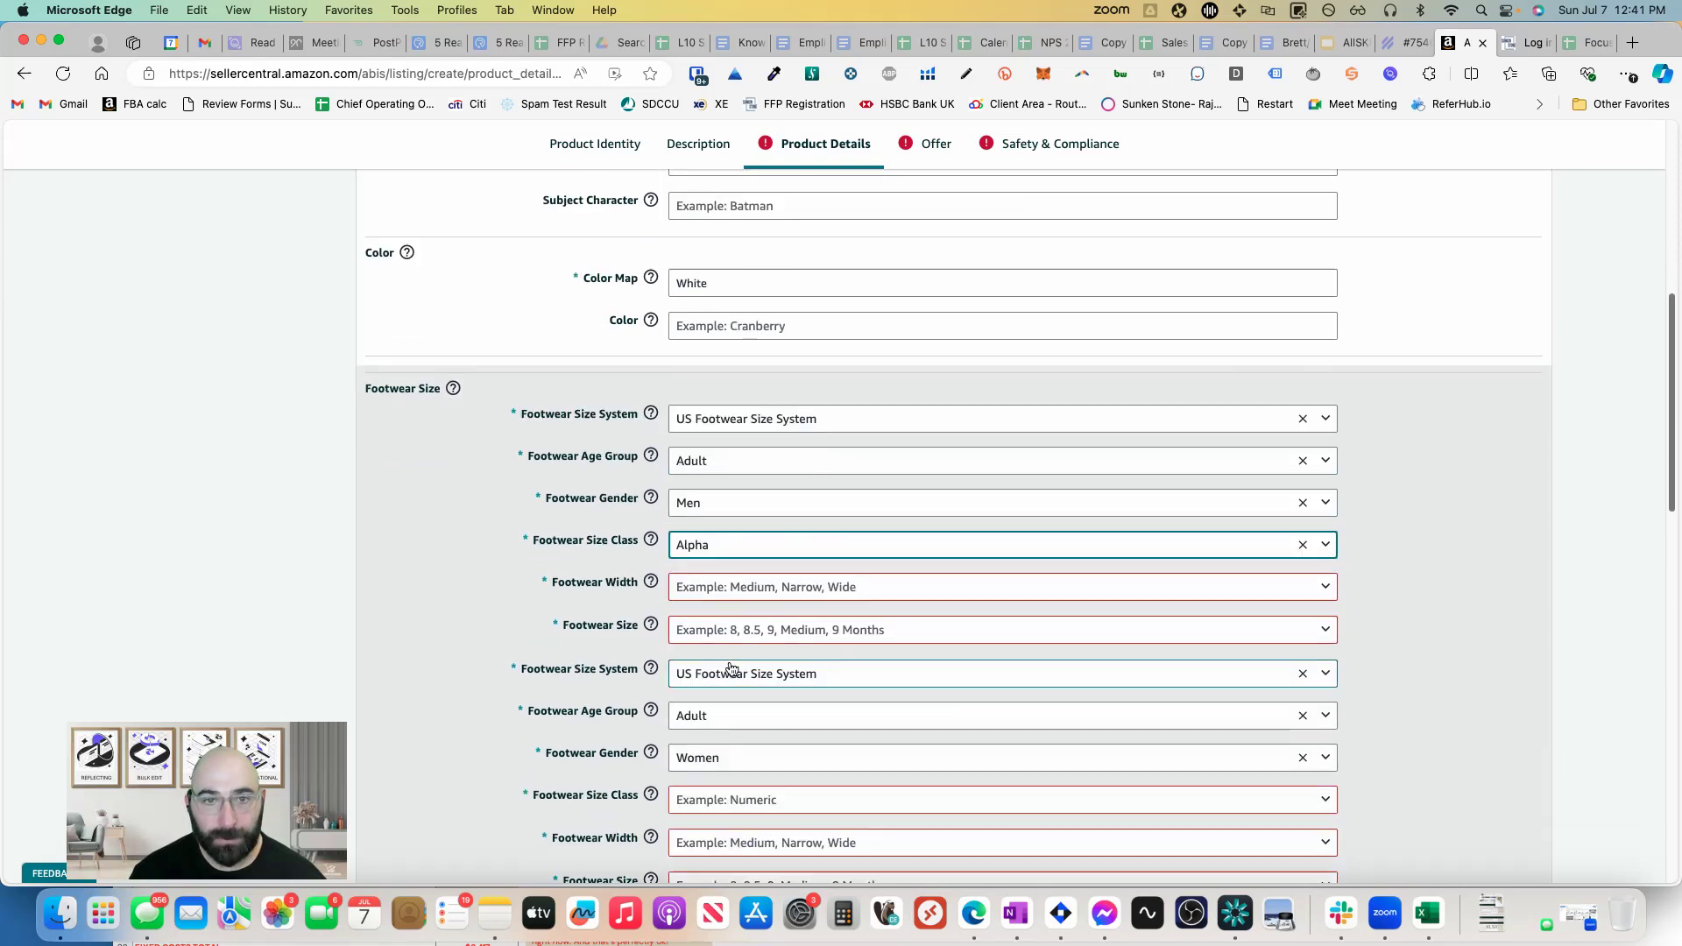
left_click(767, 536)
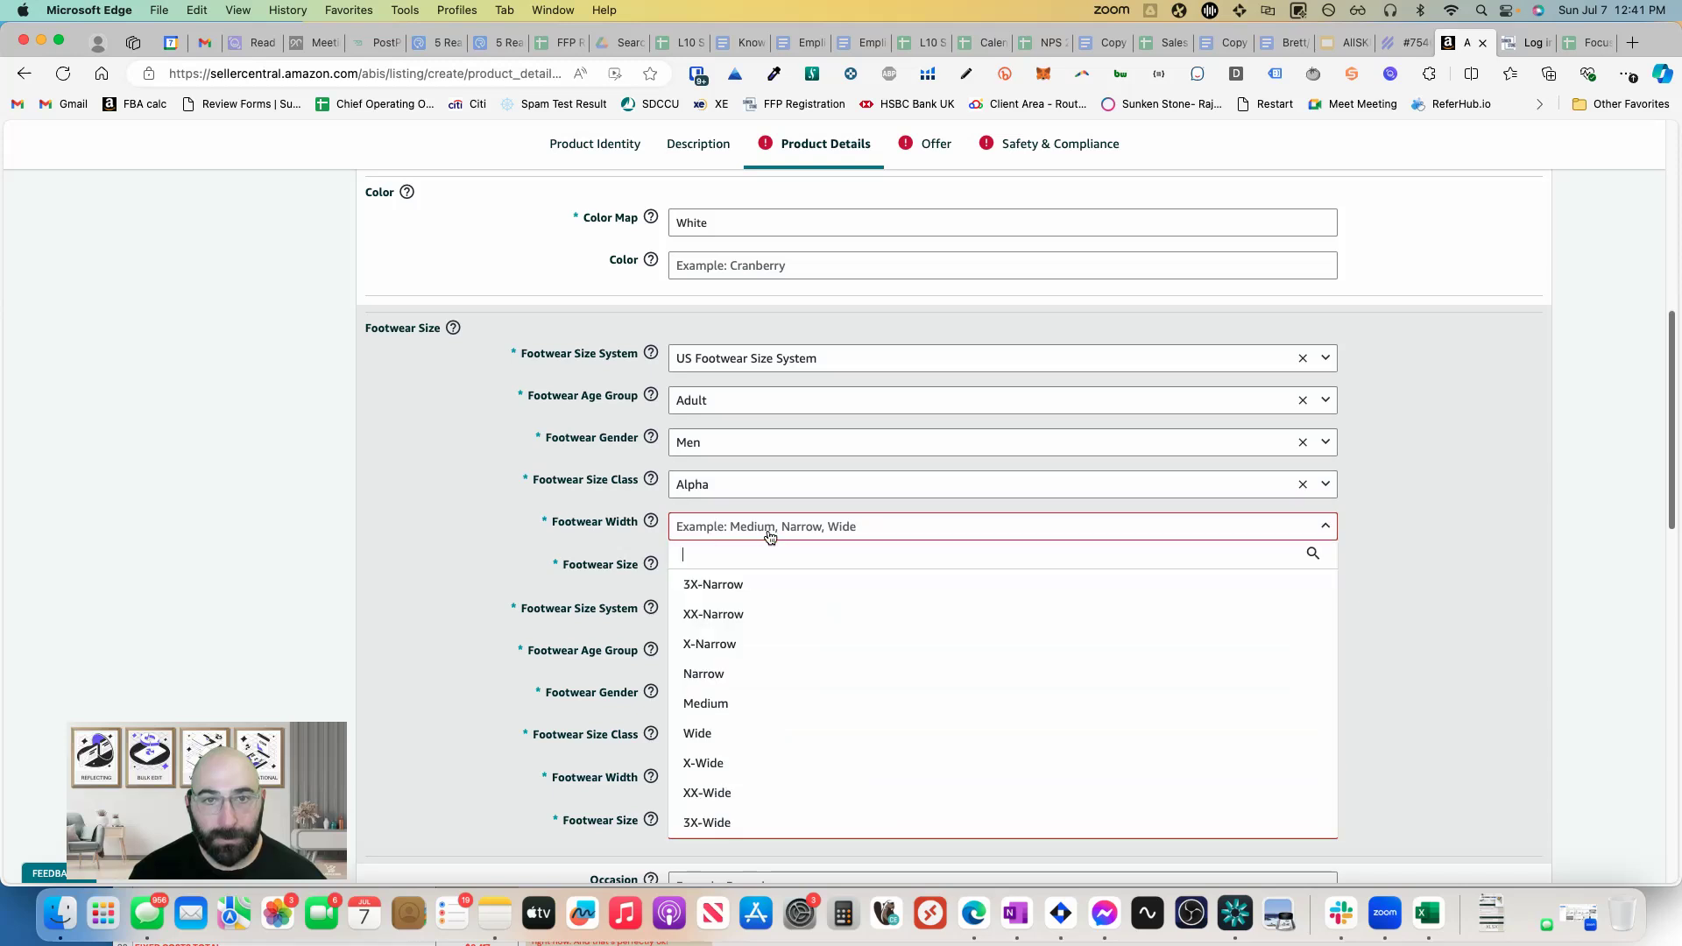
left_click(739, 705)
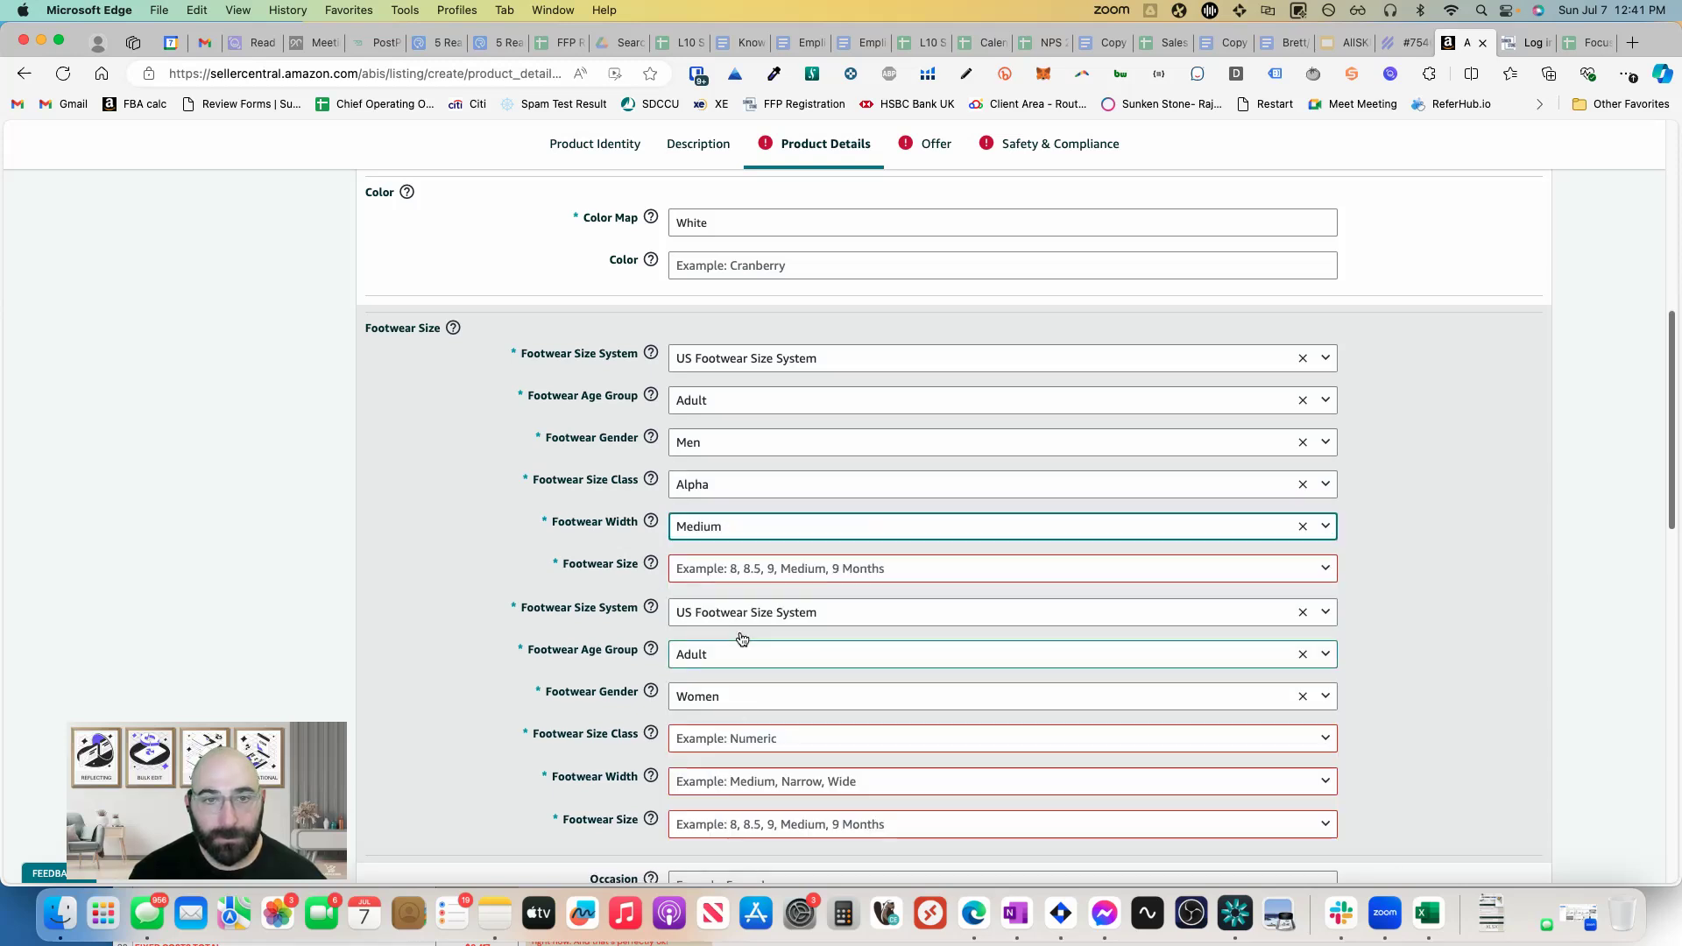
left_click(761, 571)
left_click(725, 746)
- Set the women's footwear sizing to size class Alpha, width Narrow and size Small
scroll(854, 634, "down", 3)
left_click(781, 593)
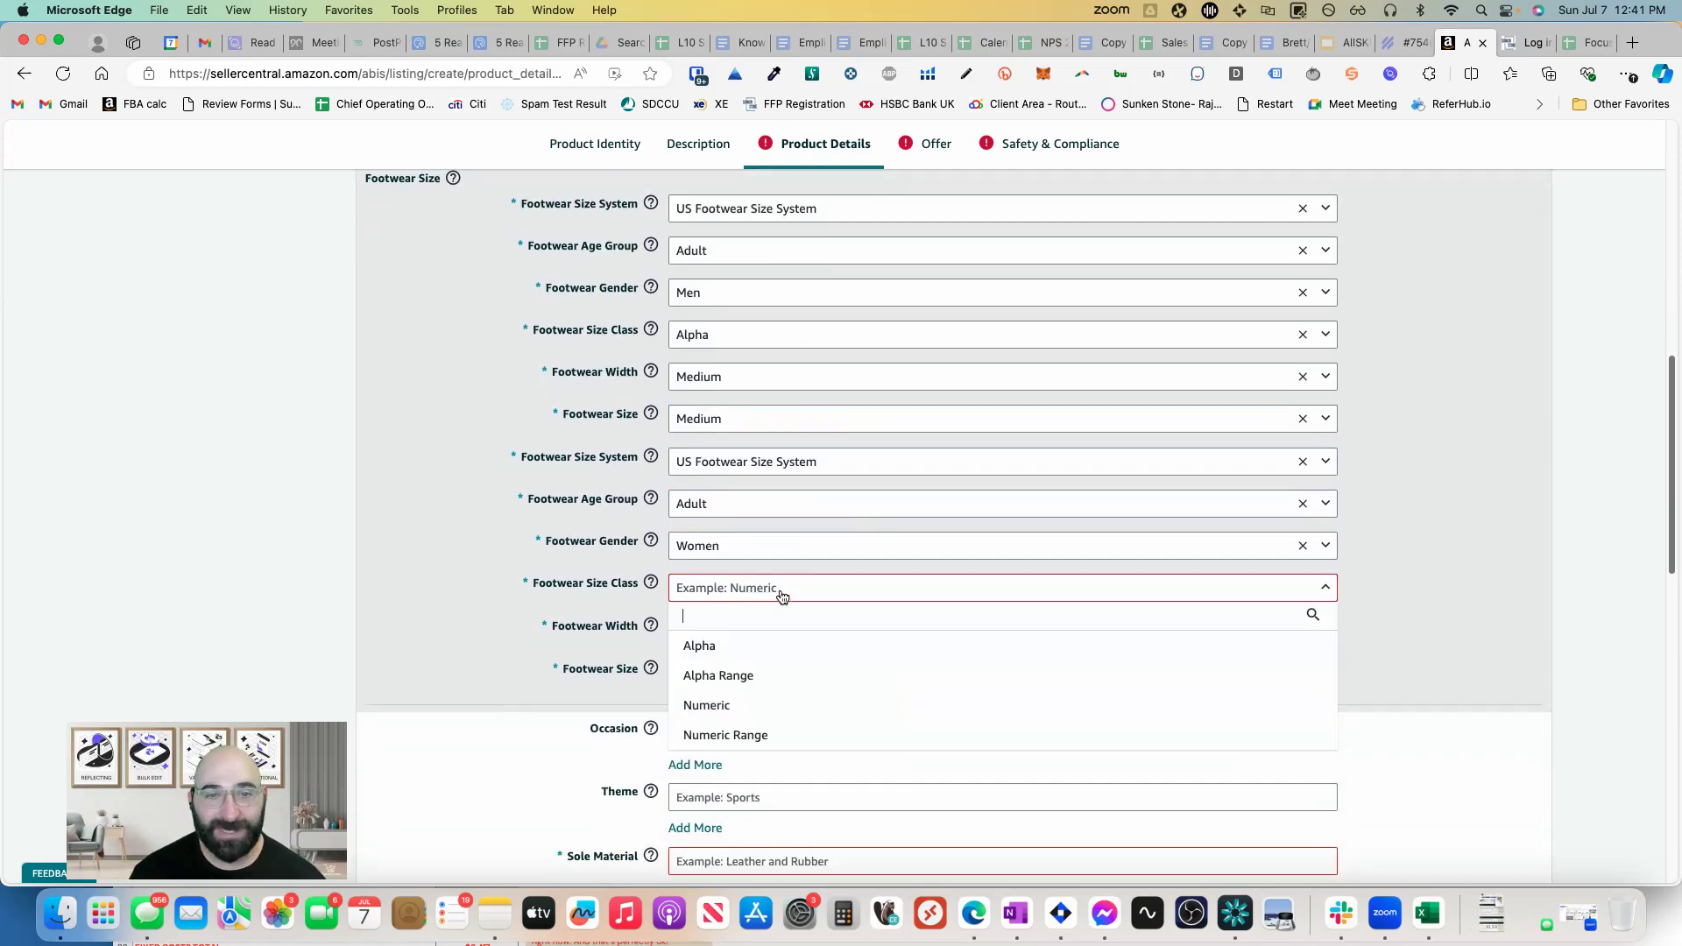
left_click(741, 650)
left_click(819, 635)
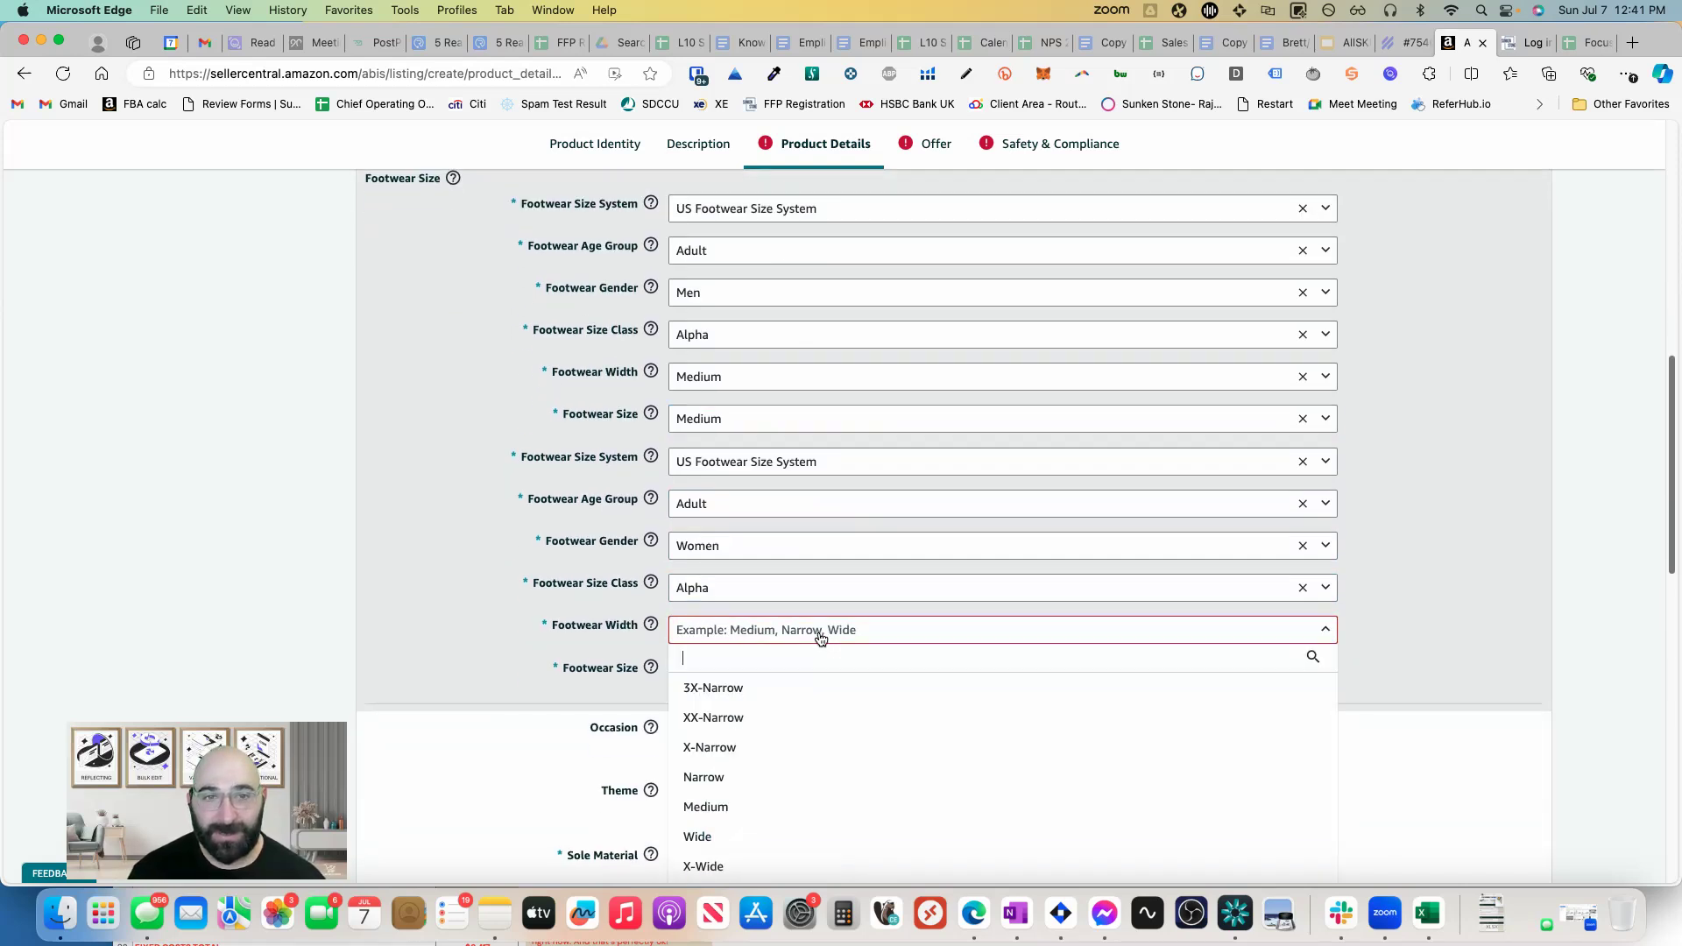
left_click(713, 784)
left_click(747, 676)
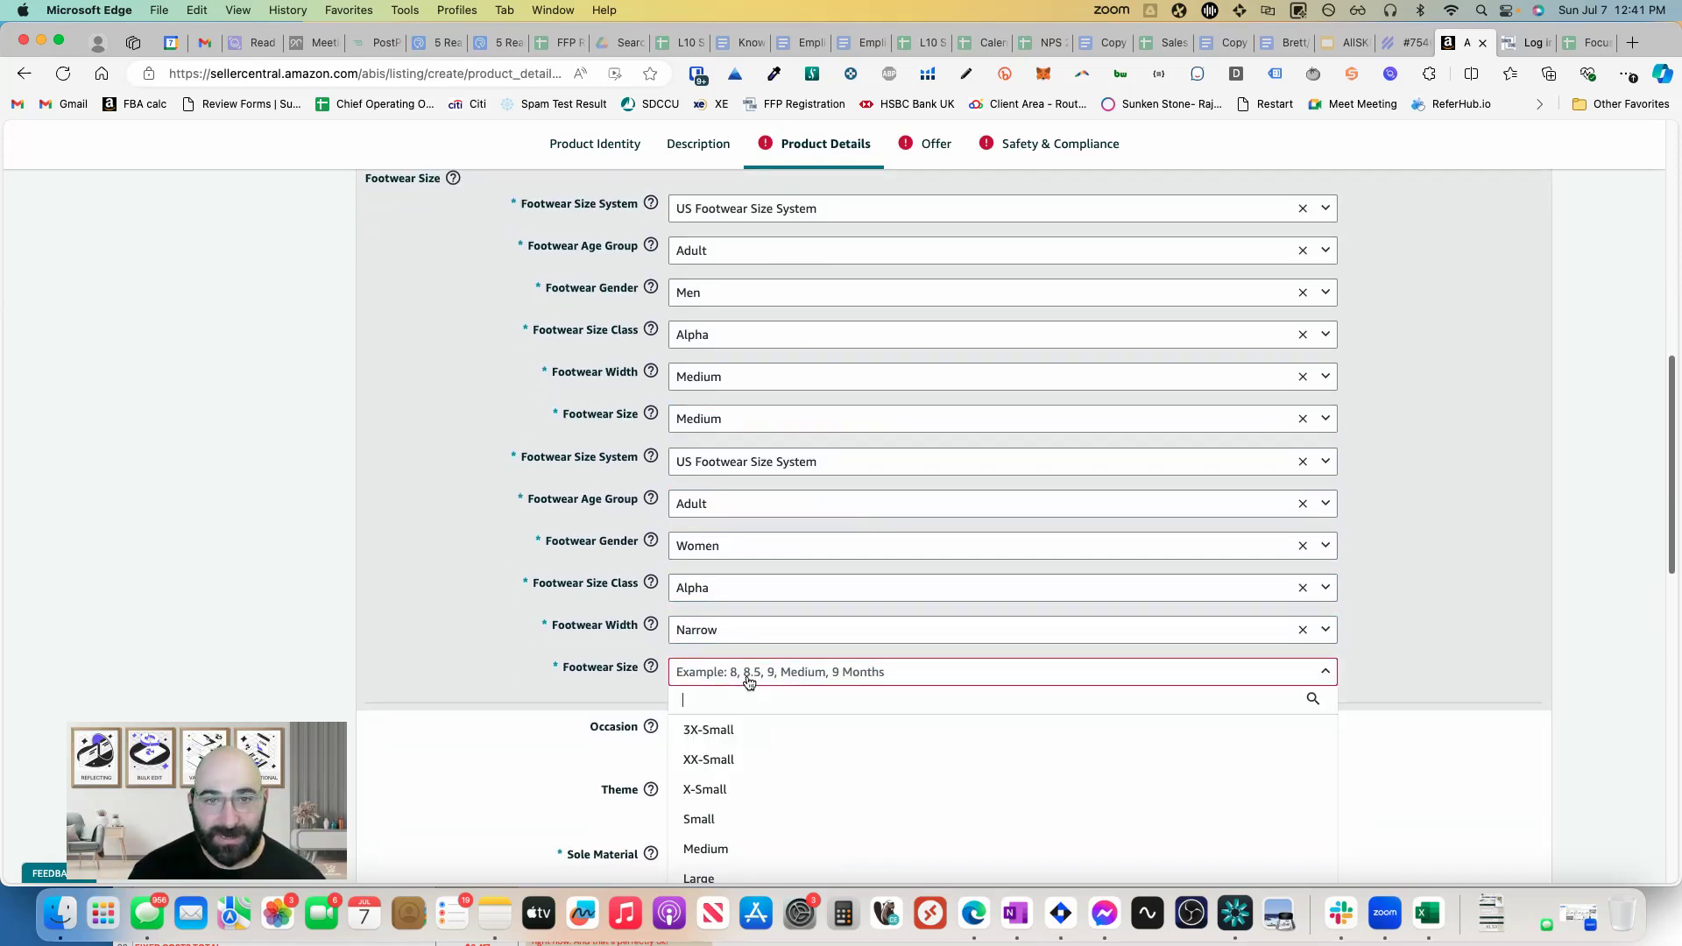
left_click(699, 819)
- Set the sole material to Rubber and the height map to Low Top
scroll(788, 701, "down", 3)
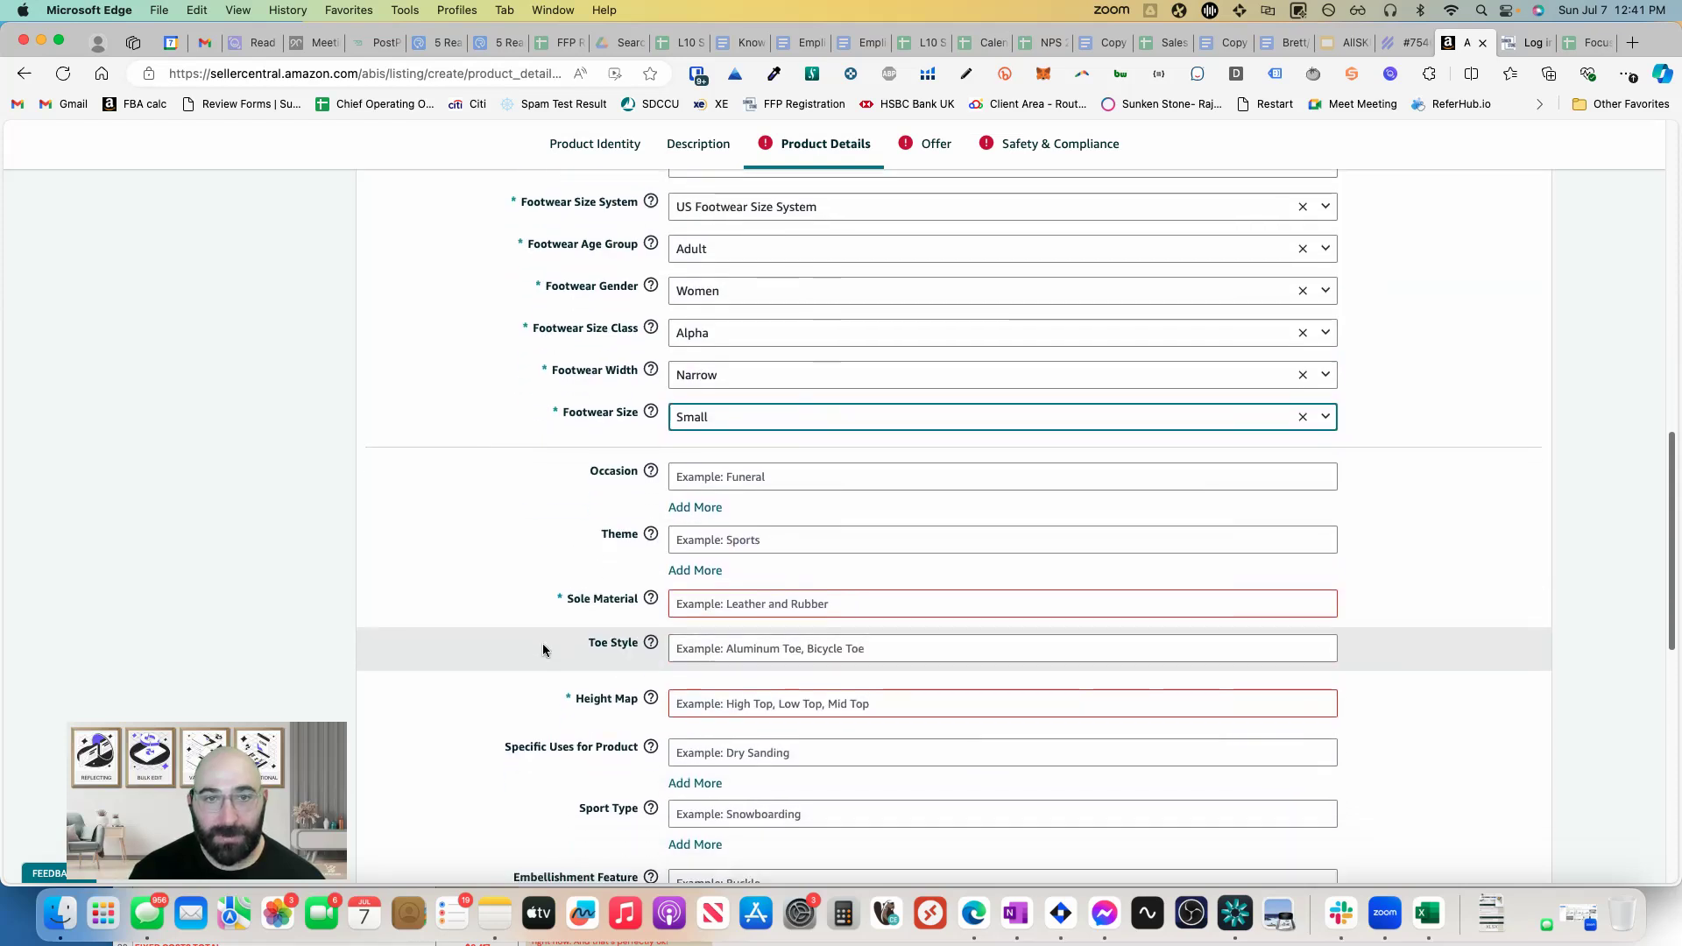
left_click(699, 612)
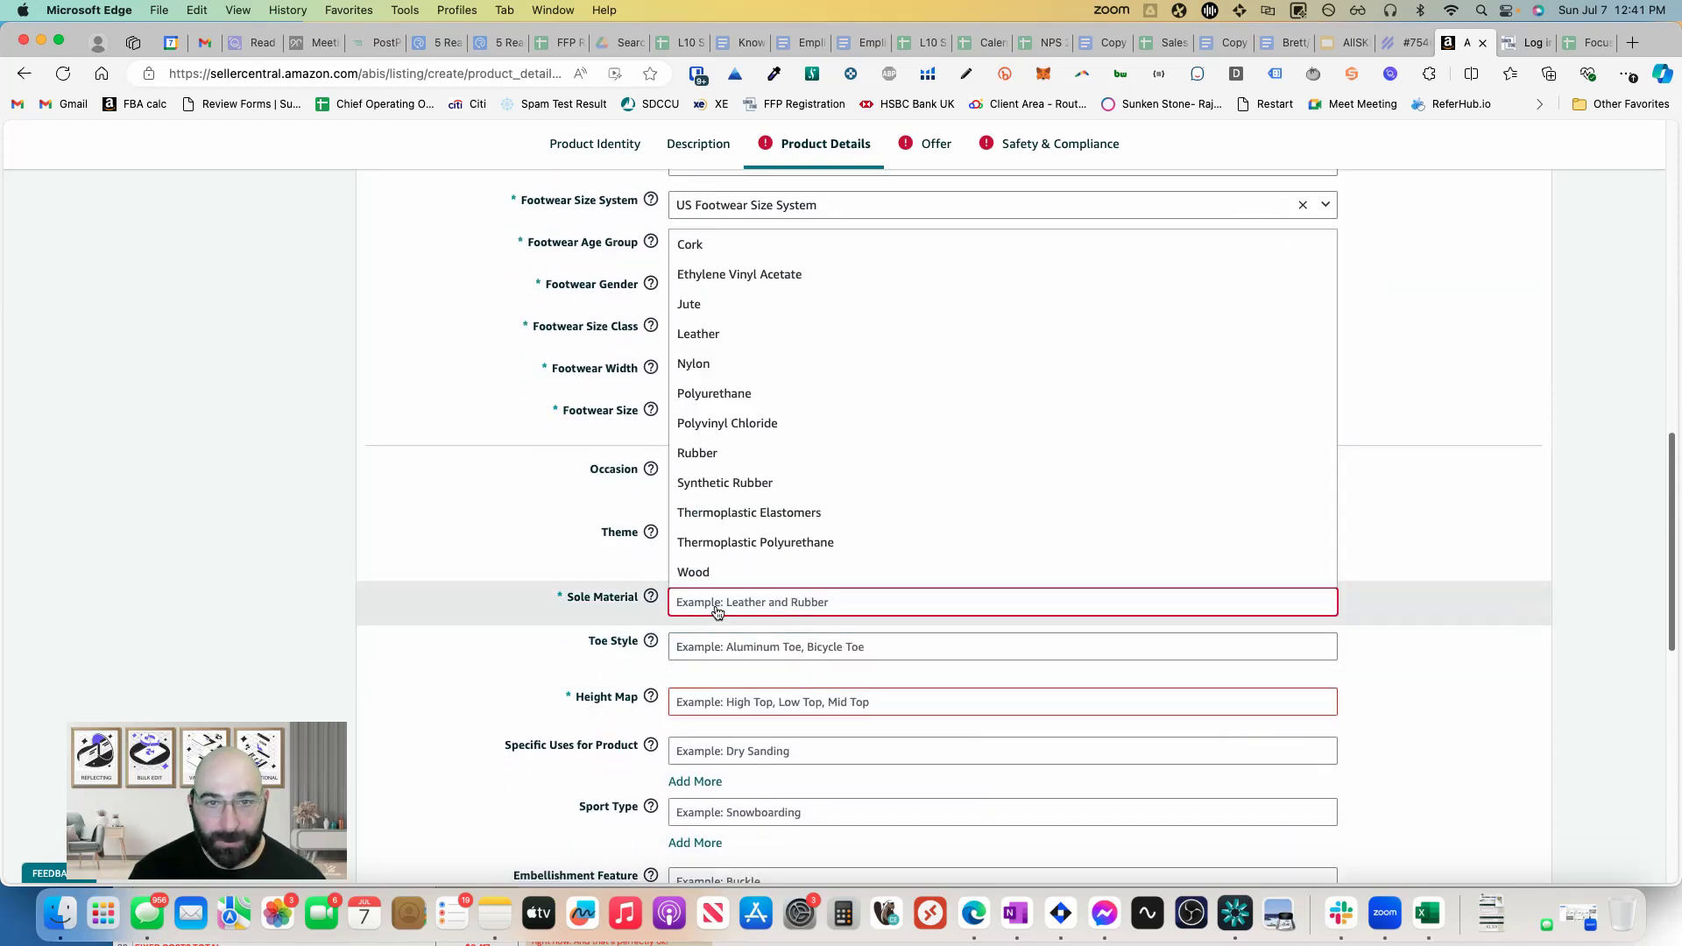
left_click(755, 455)
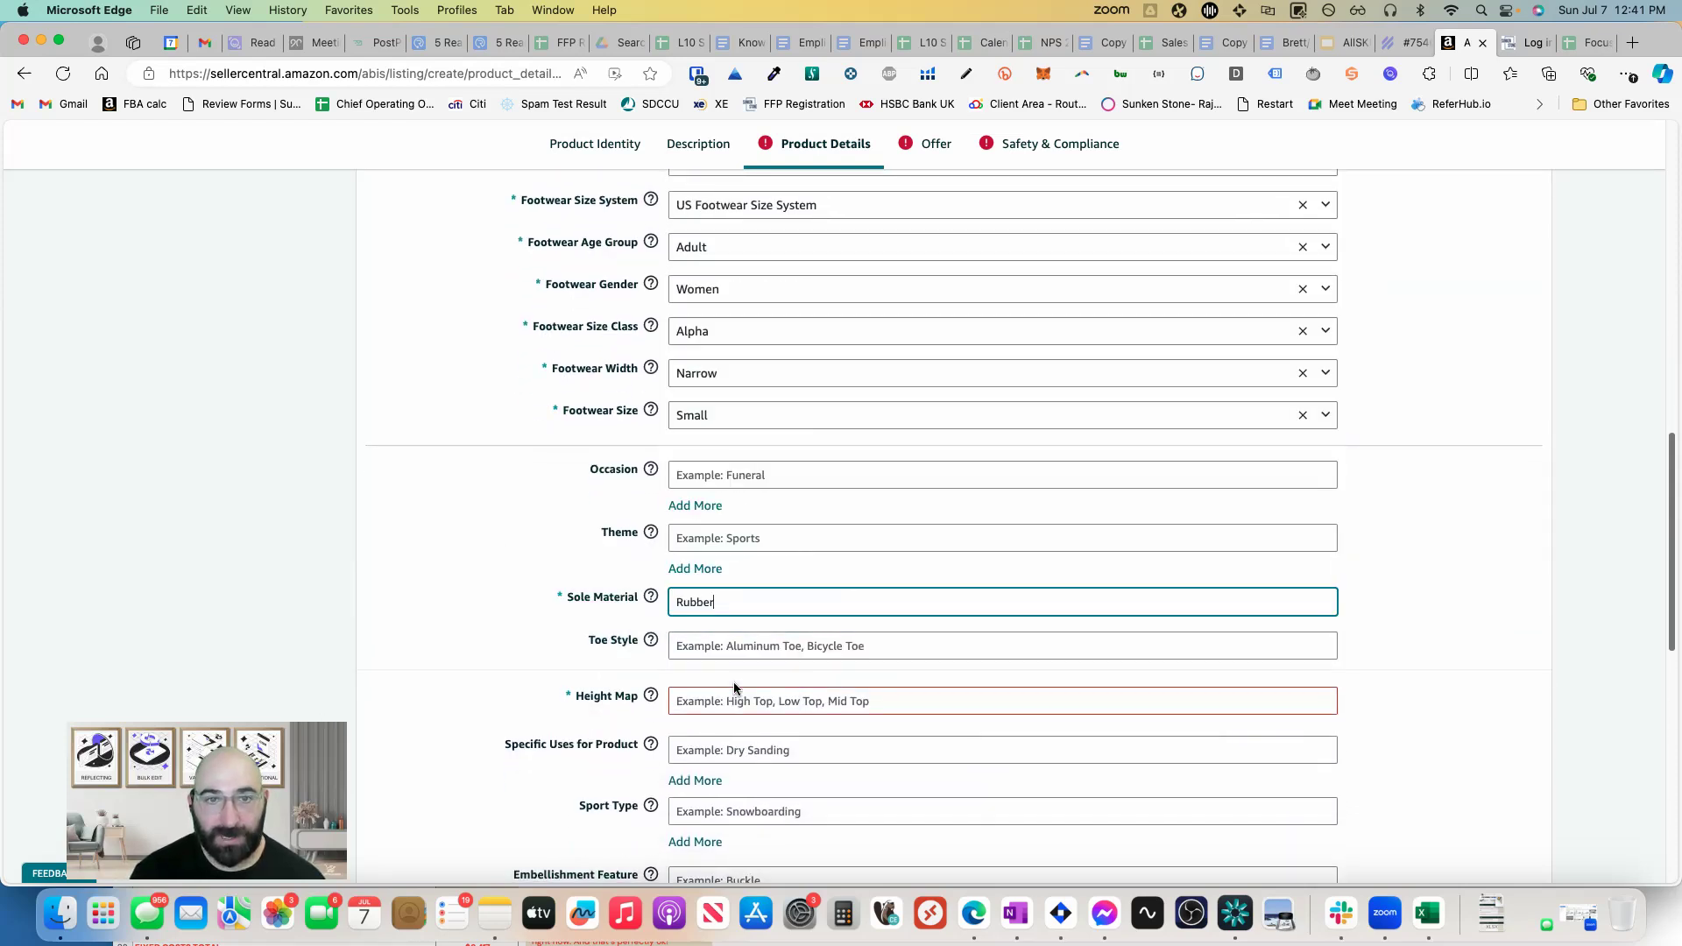
left_click(720, 707)
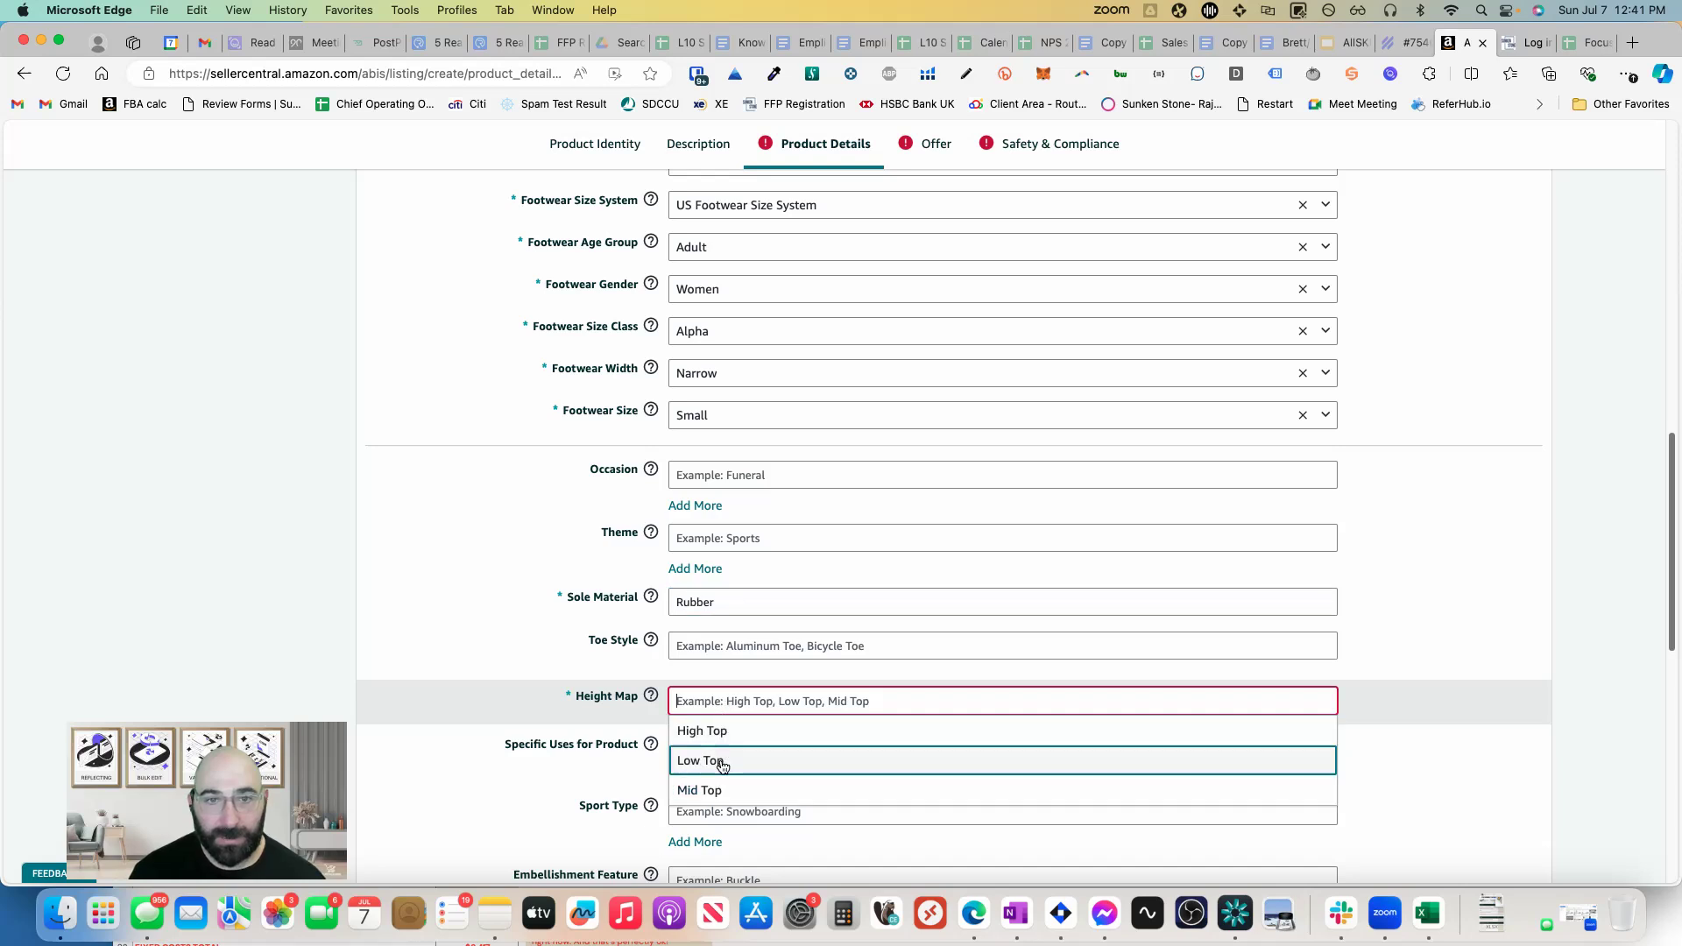
left_click(723, 762)
- Set the heel type to No Heel, leaving the heel height and its unit empty
scroll(581, 652, "down", 4)
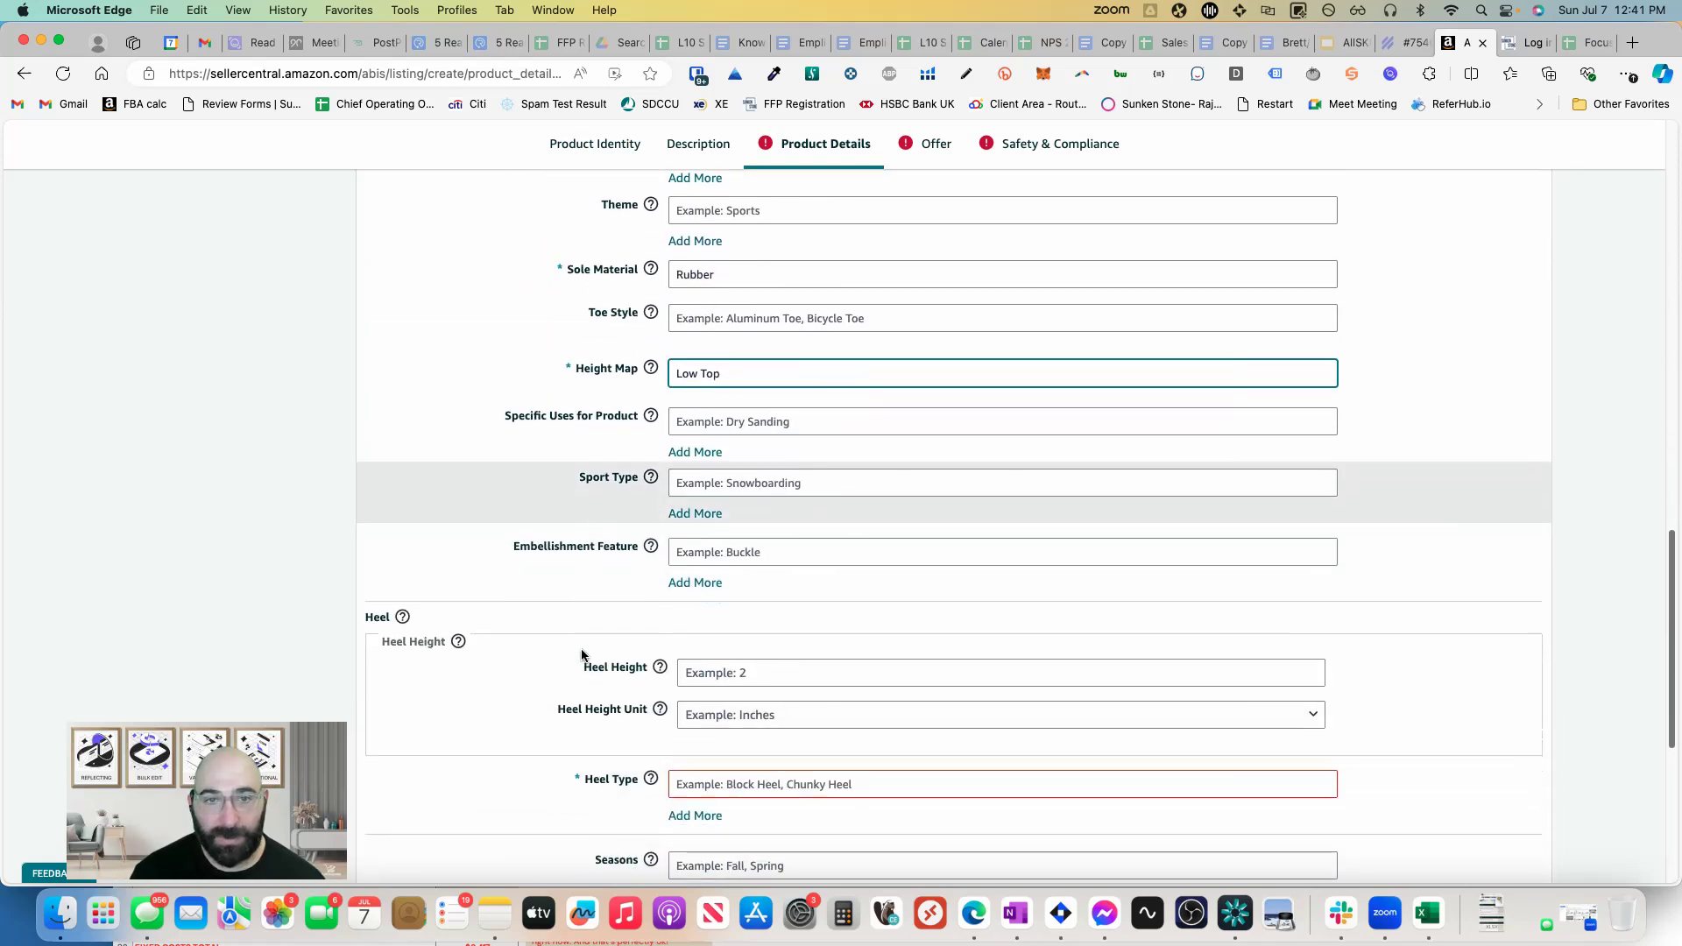
scroll(582, 654, "down", 5)
left_click(772, 381)
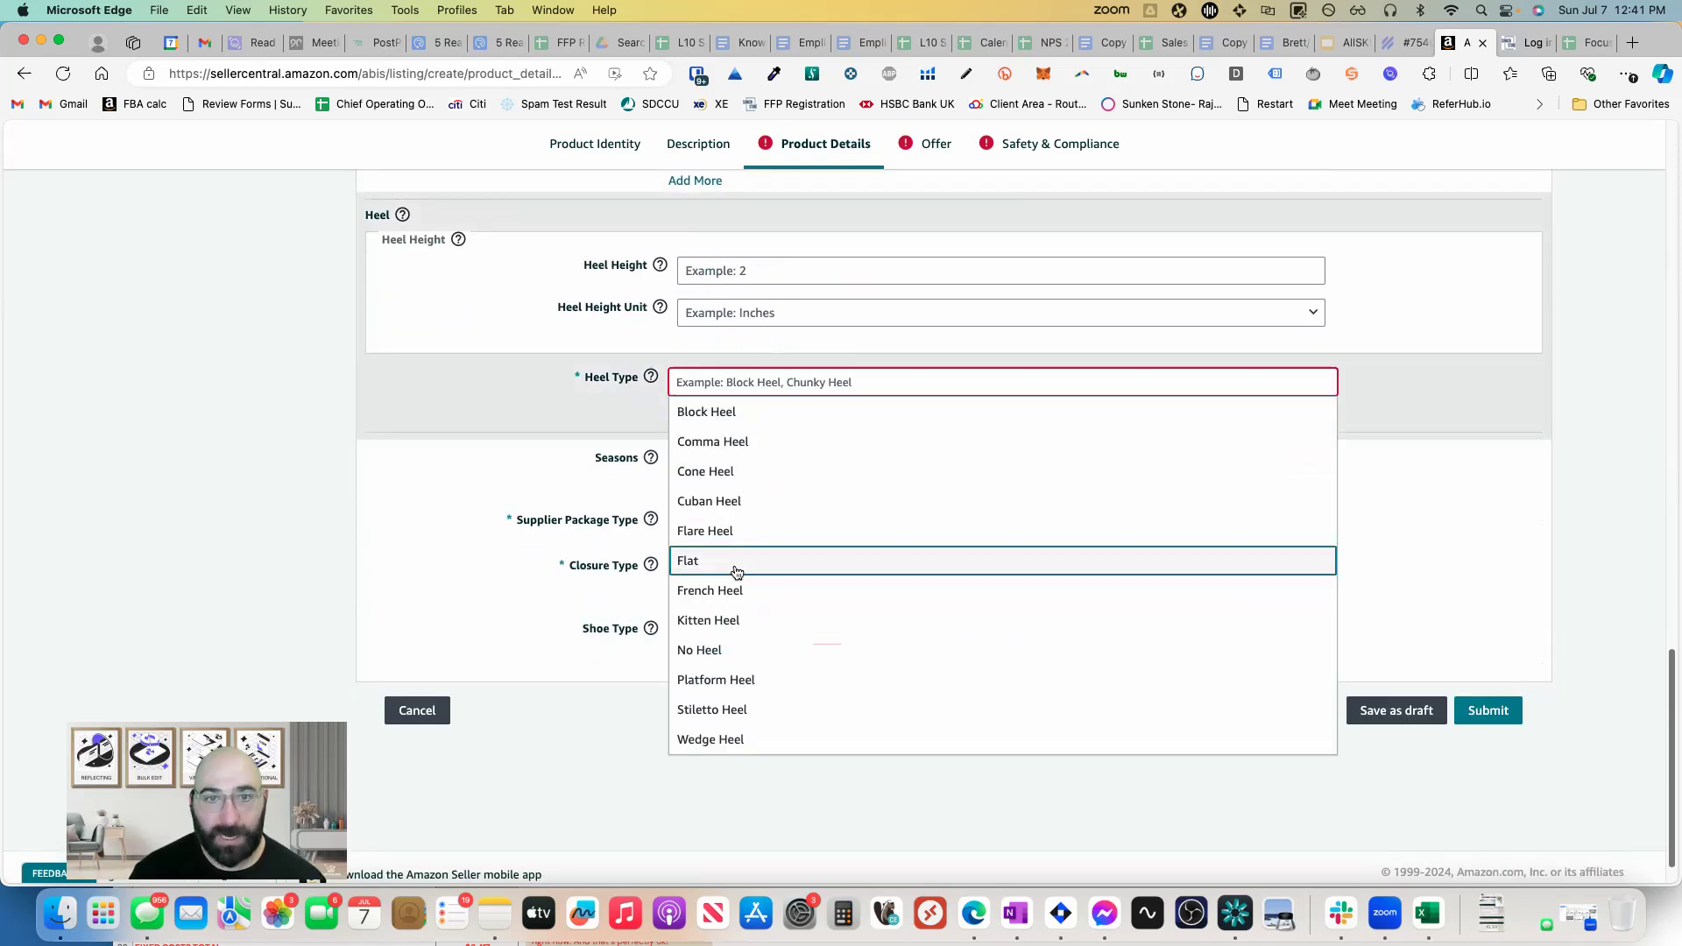
left_click(733, 646)
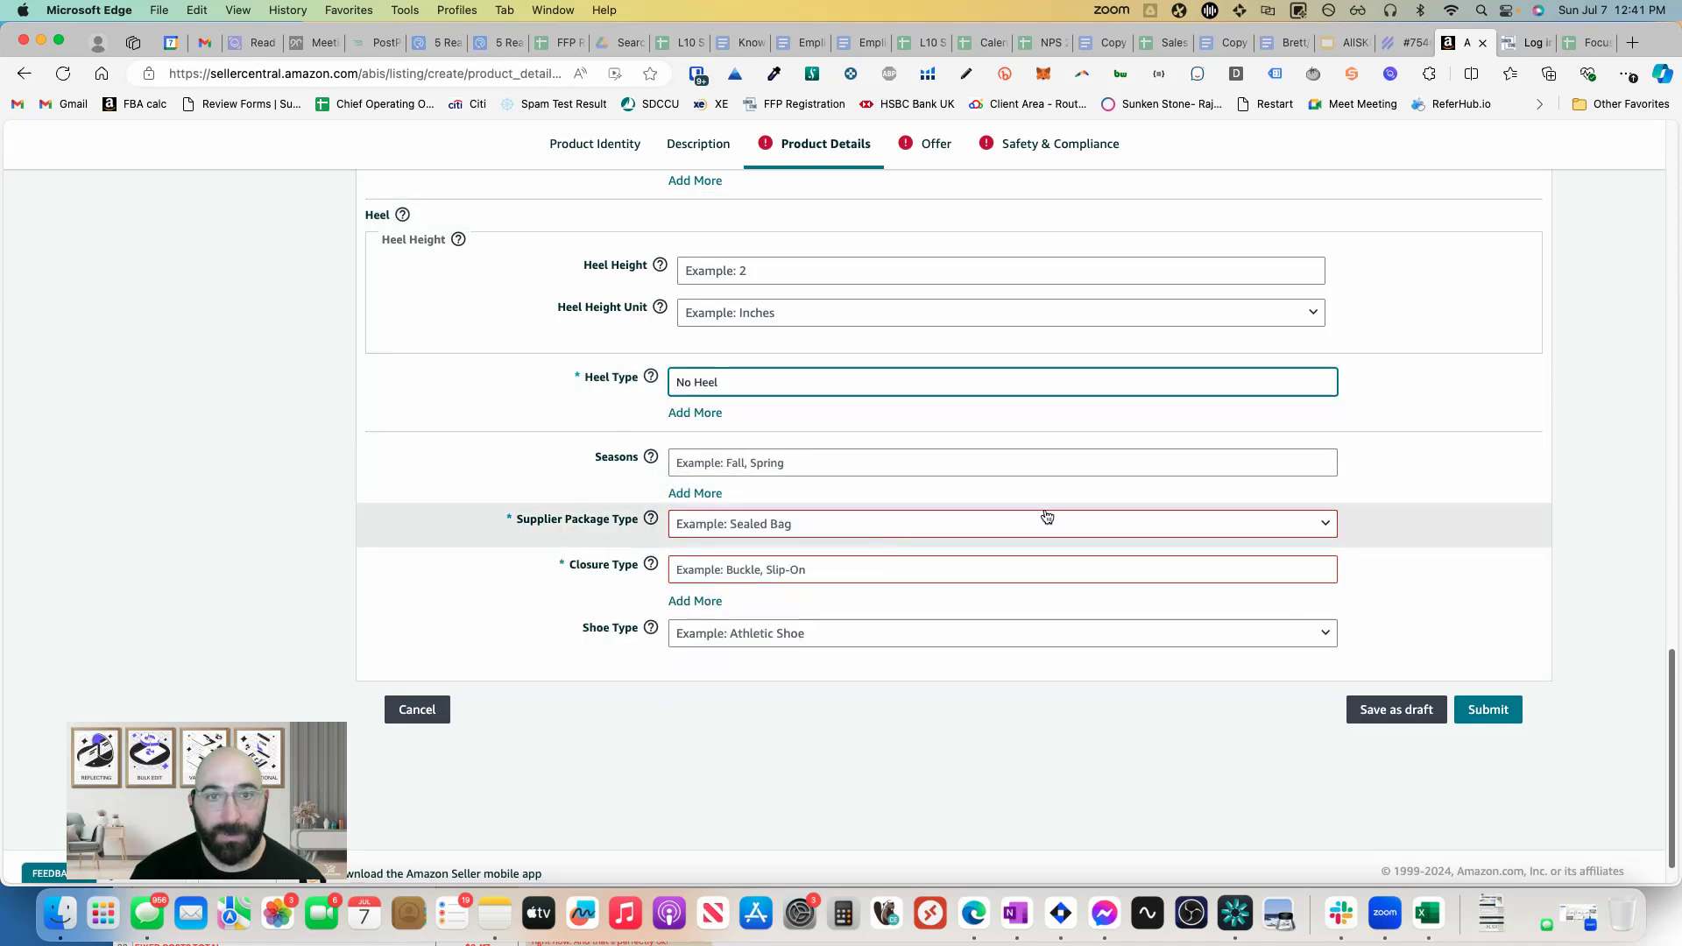
- Set the supplier package type to Sealed Bag and the closure type to Zipper, submit the Product Details and continue to the Offer page
left_click(741, 525)
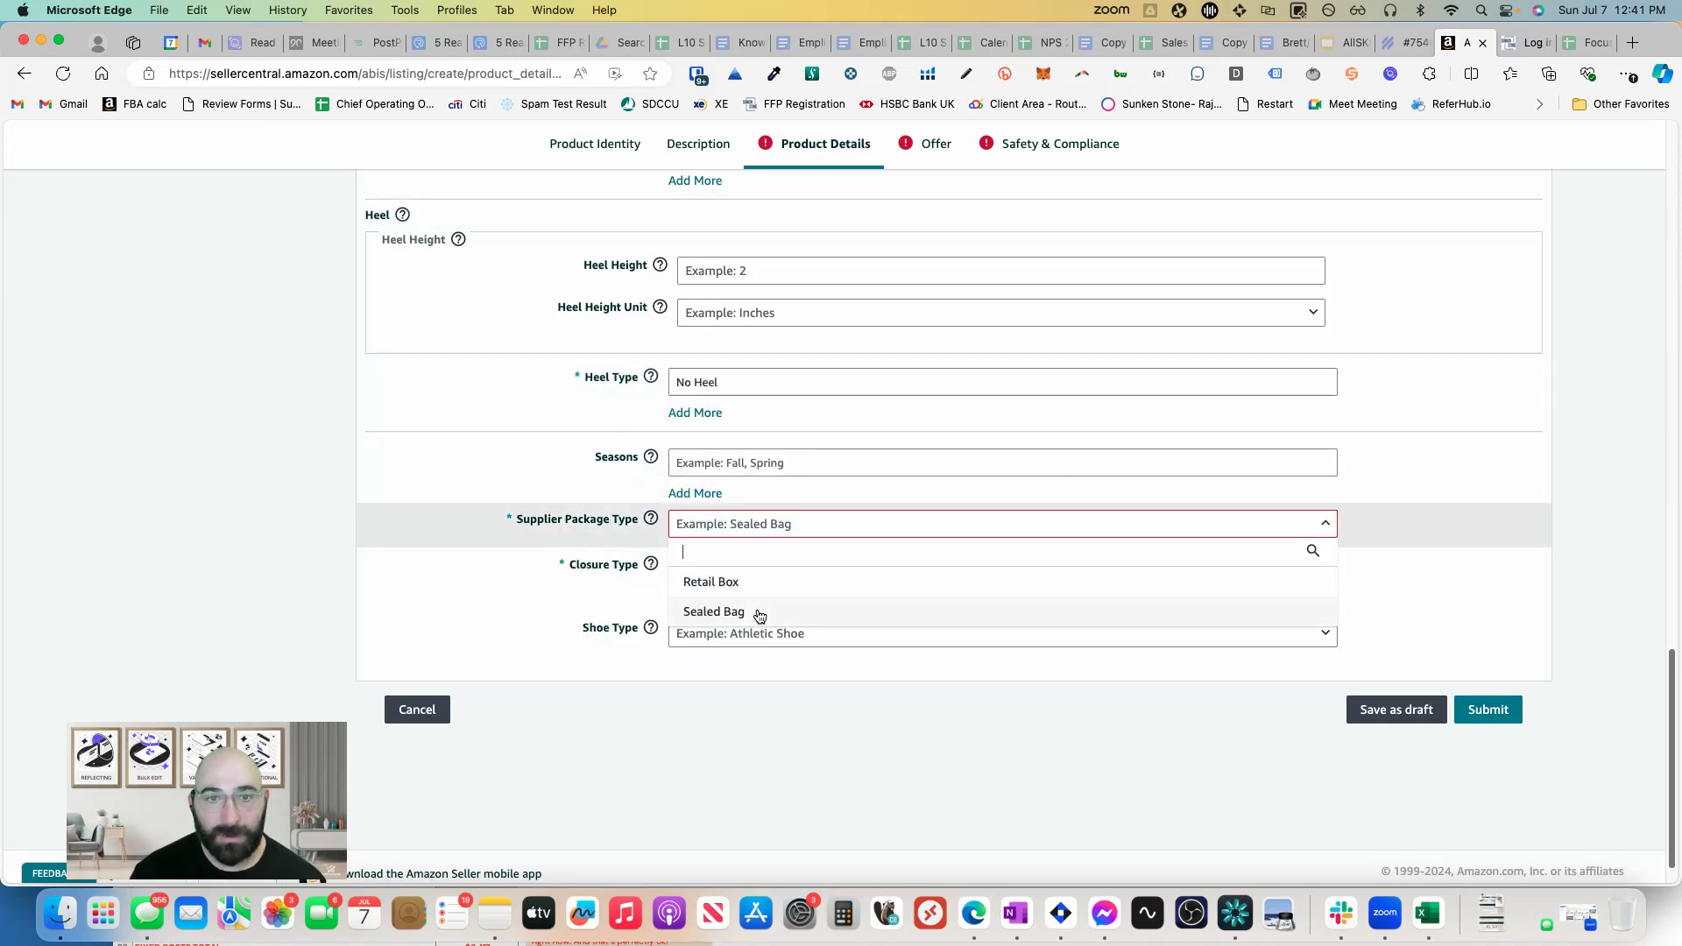
left_click(771, 611)
left_click(803, 574)
left_click(795, 537)
left_click(1497, 712)
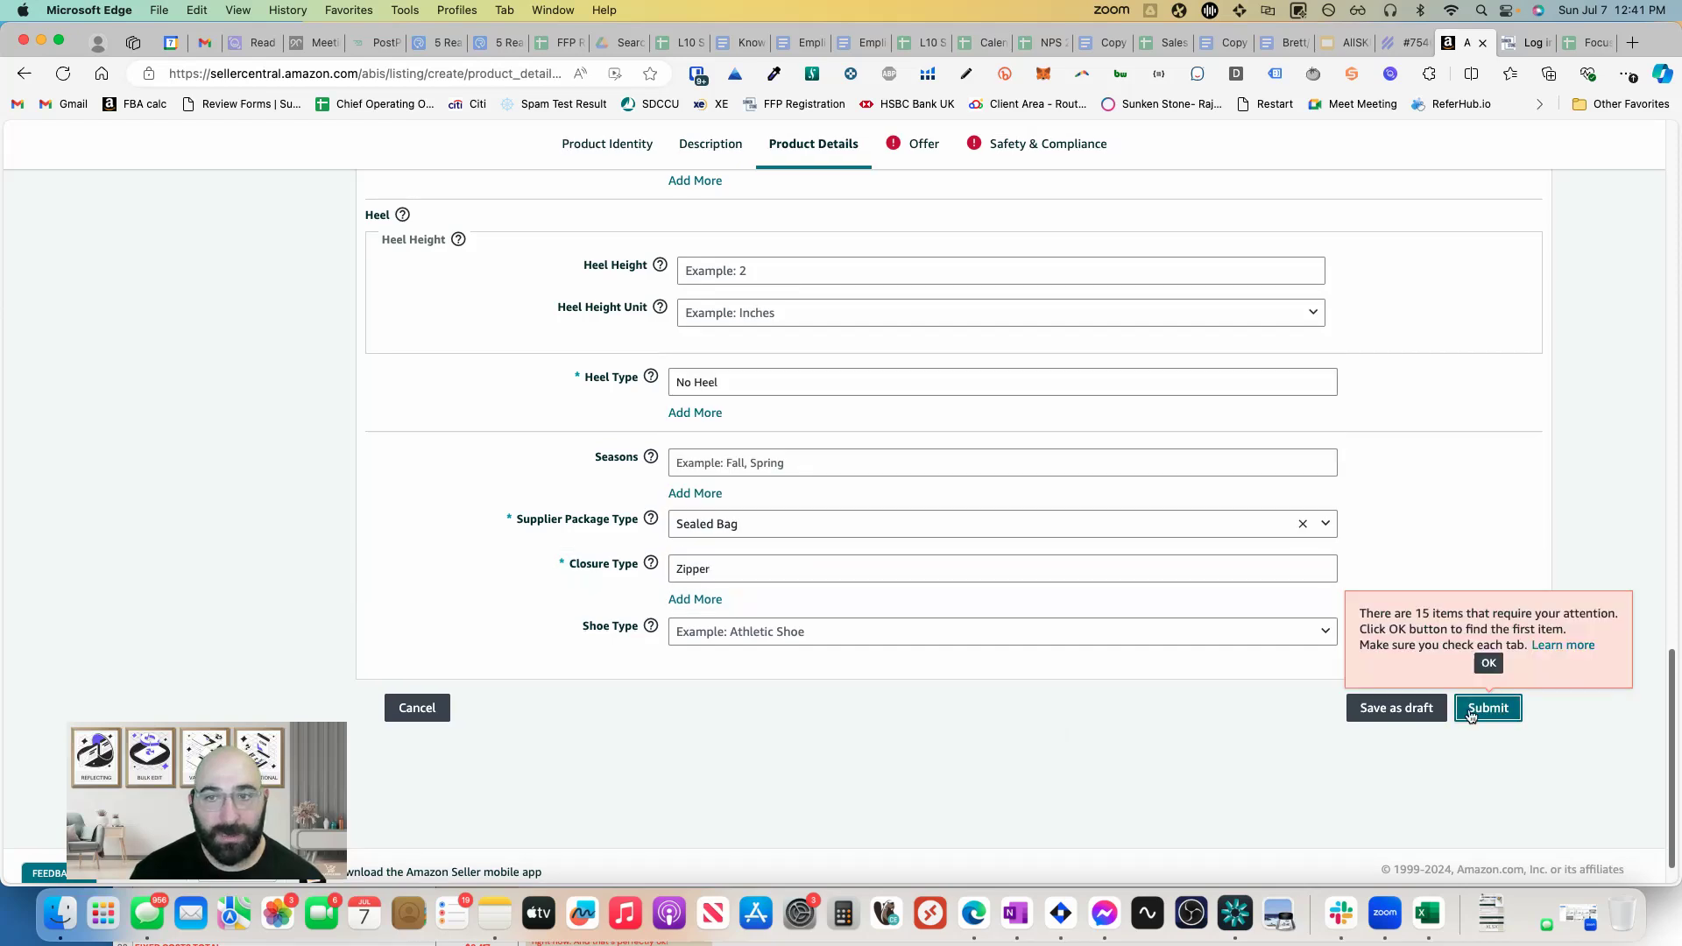
left_click(1488, 665)
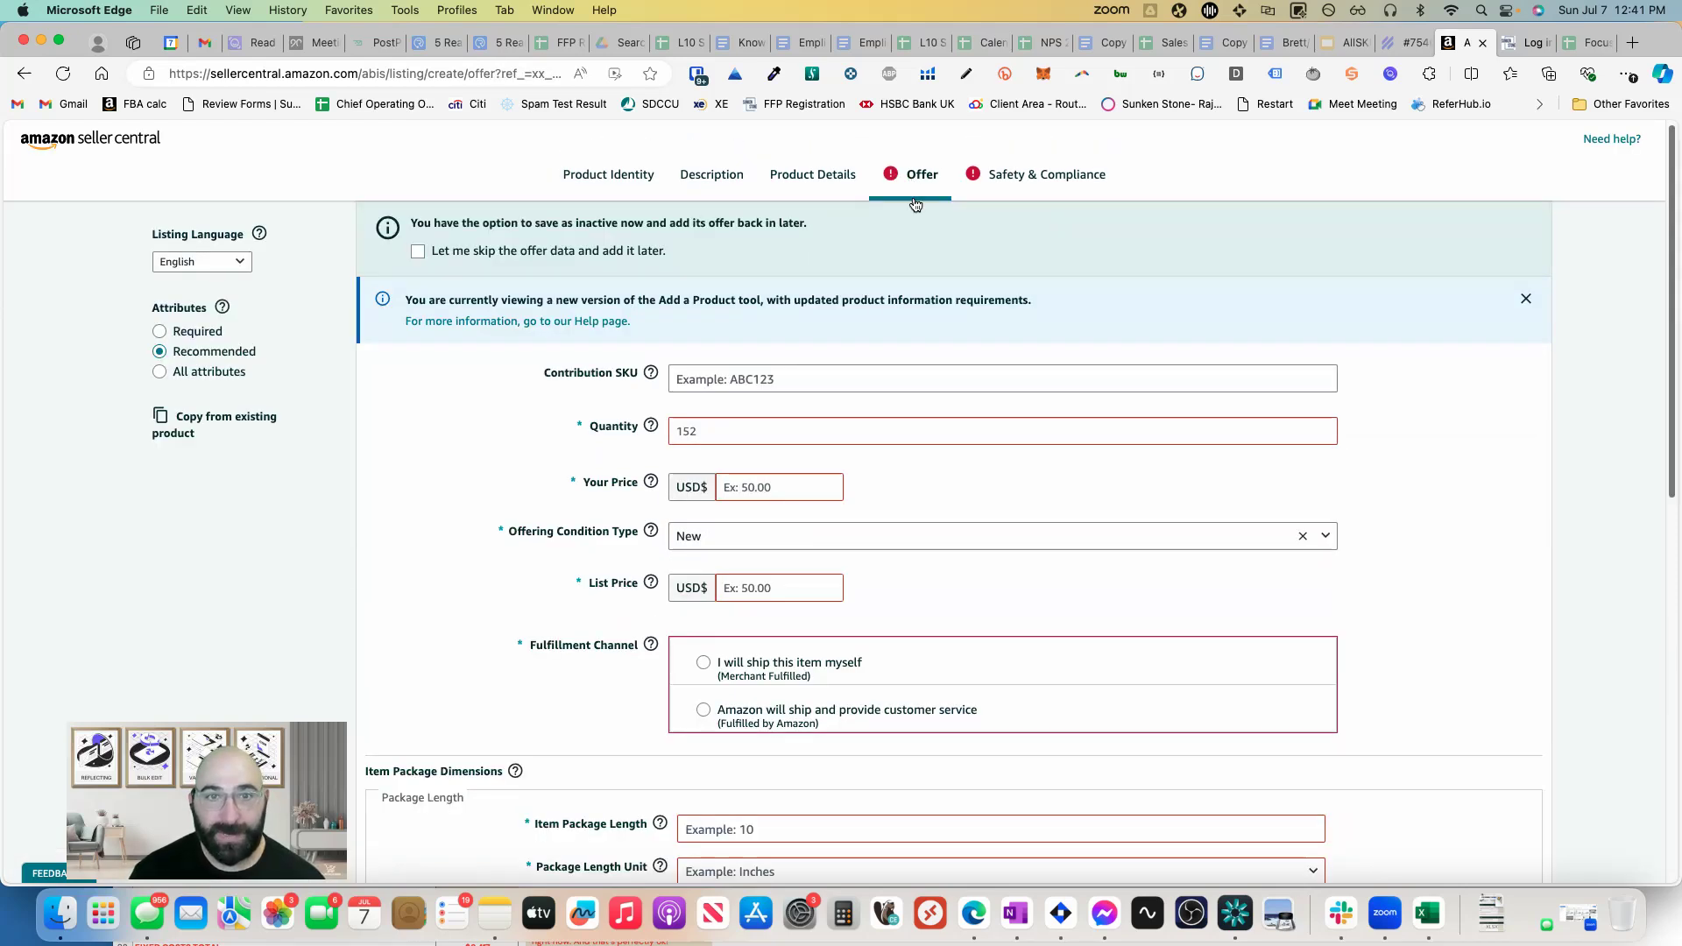
- Fill in the offer with quantity 1, USD 199.99 as both your price and list price, and merchant fulfillment
left_click(776, 431)
type("1")
left_click(839, 493)
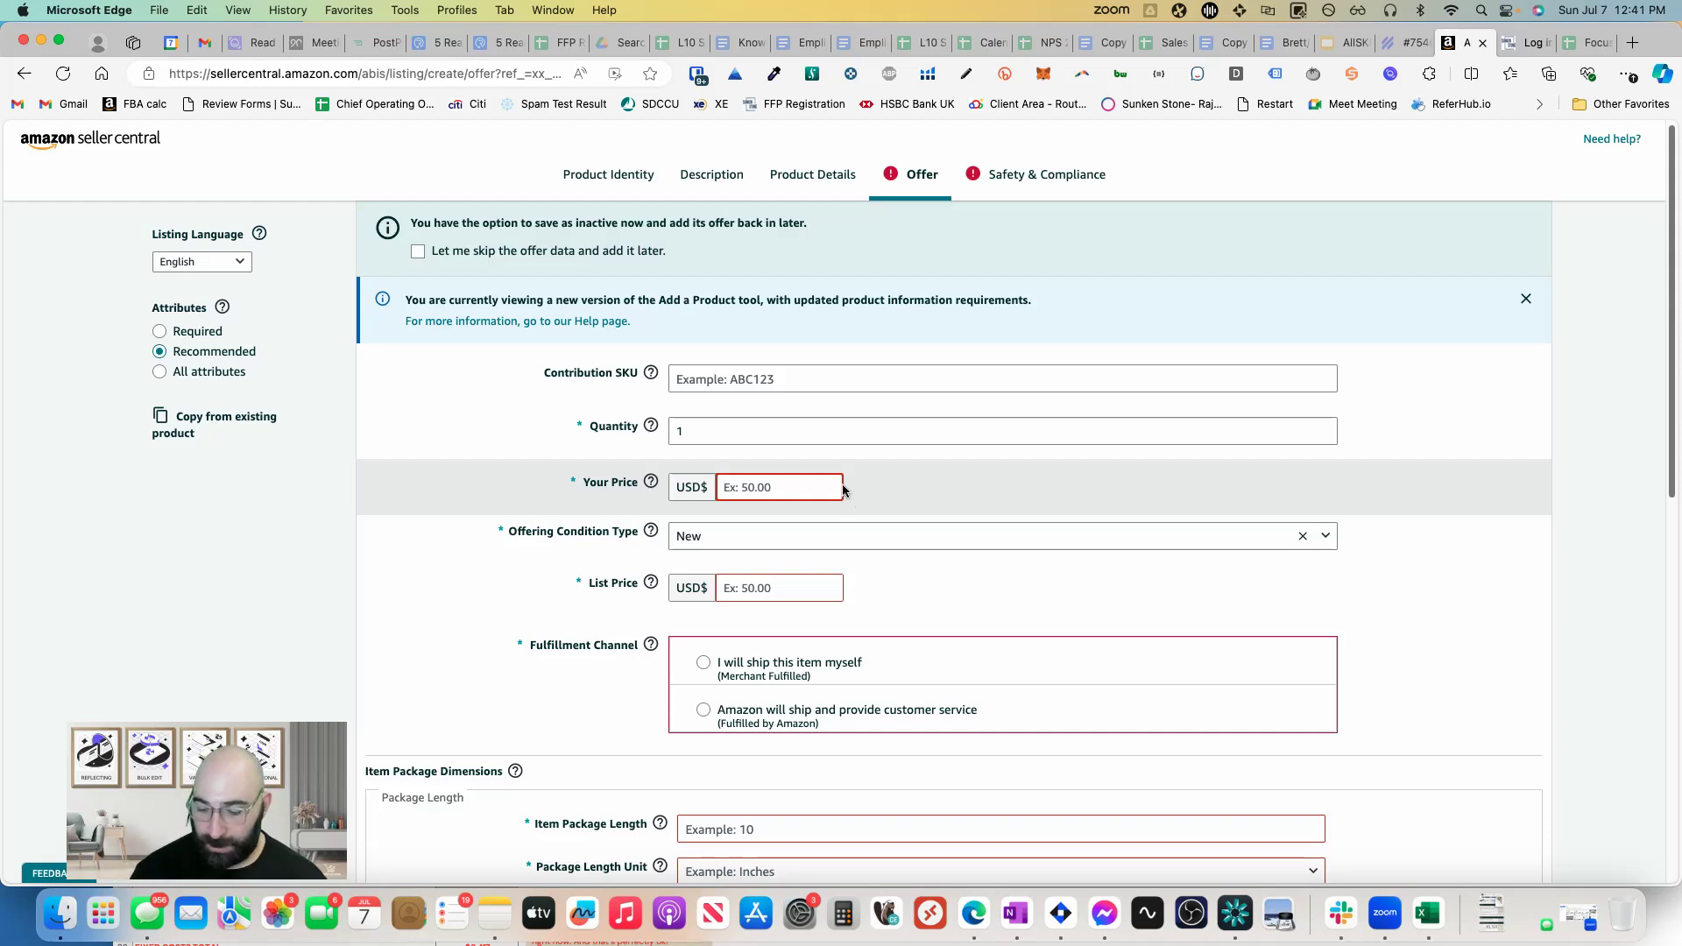
type("199.99")
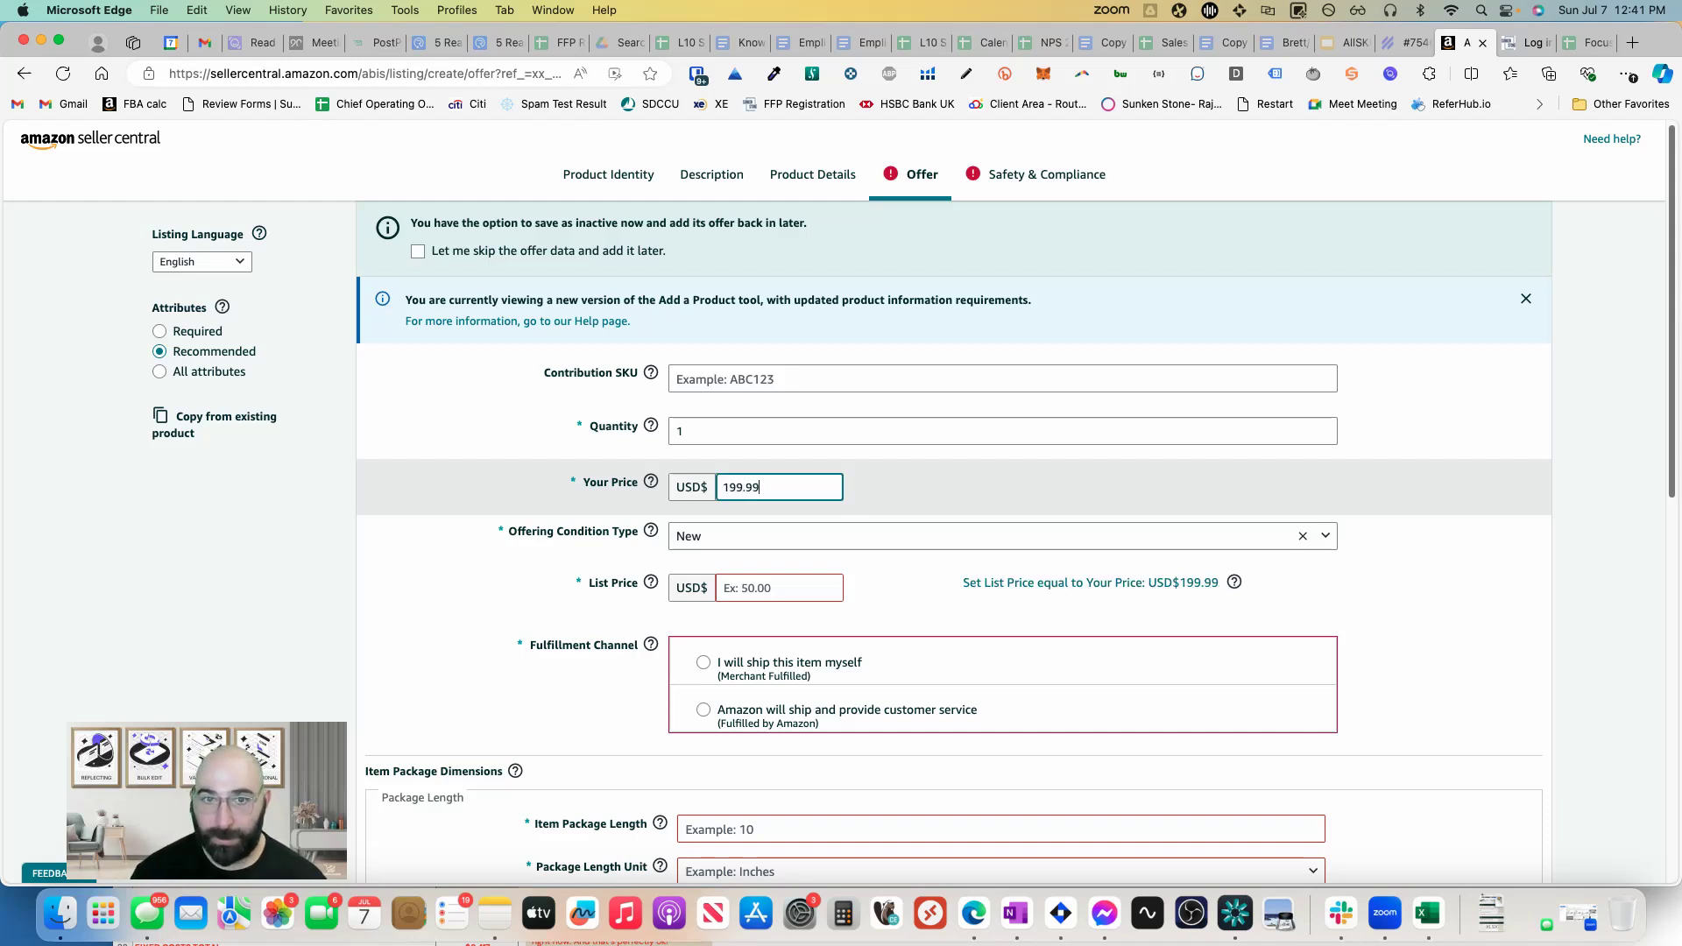
left_click(792, 590)
type("199.99")
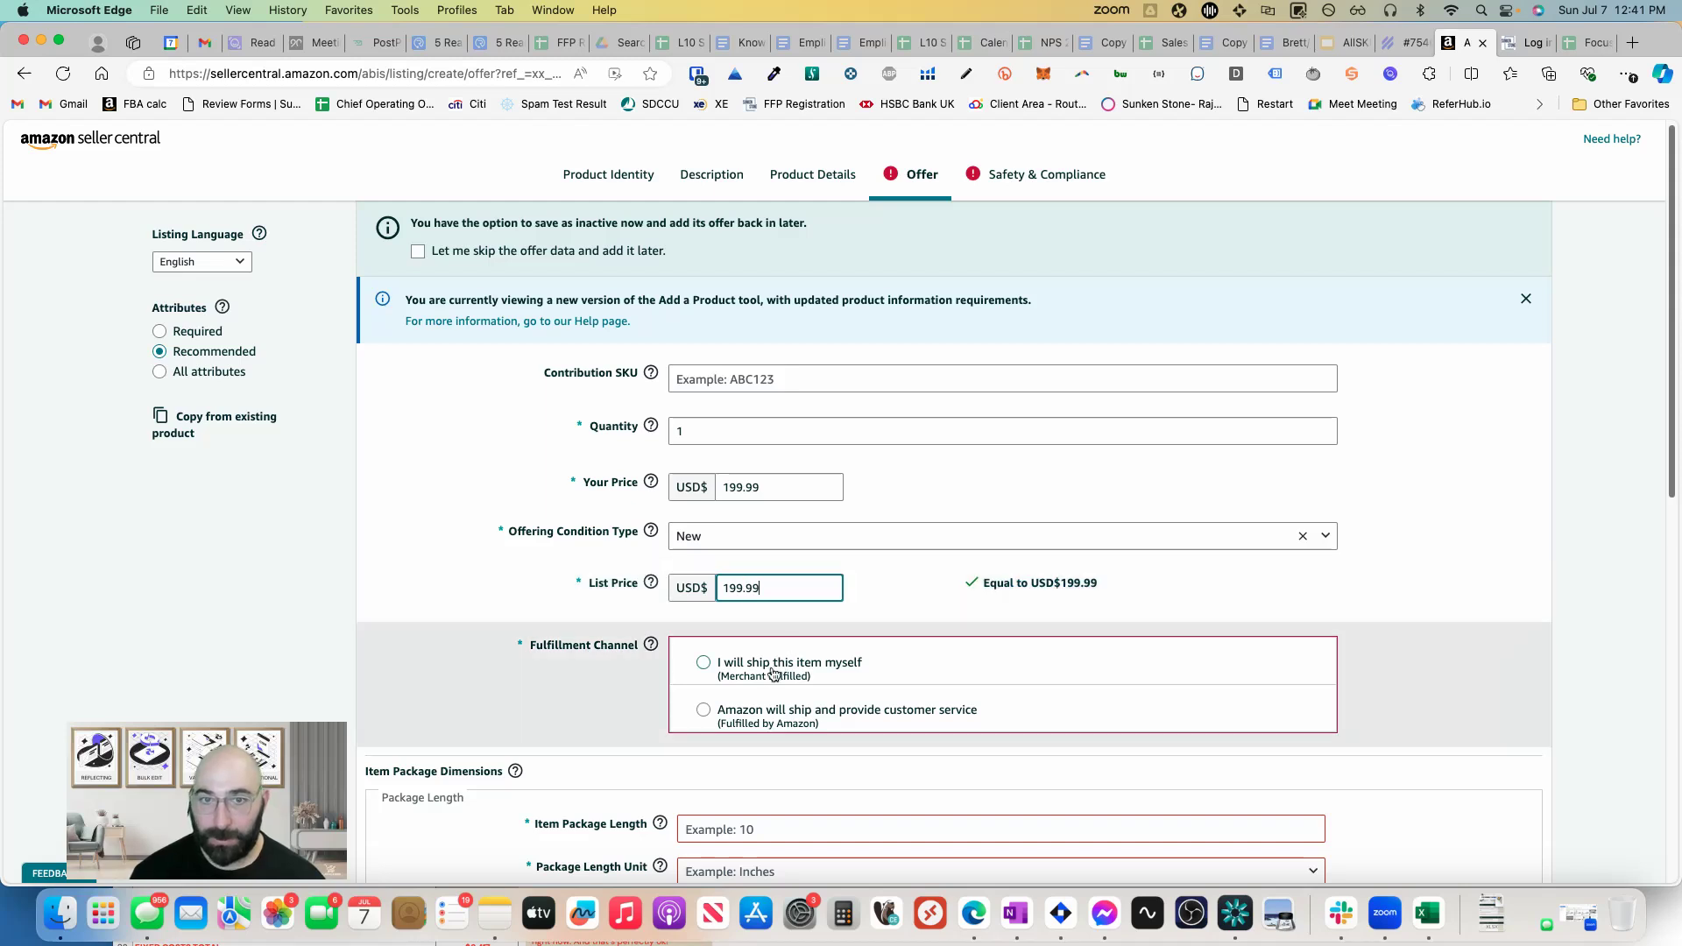
left_click(703, 664)
scroll(1458, 760, "down", 3)
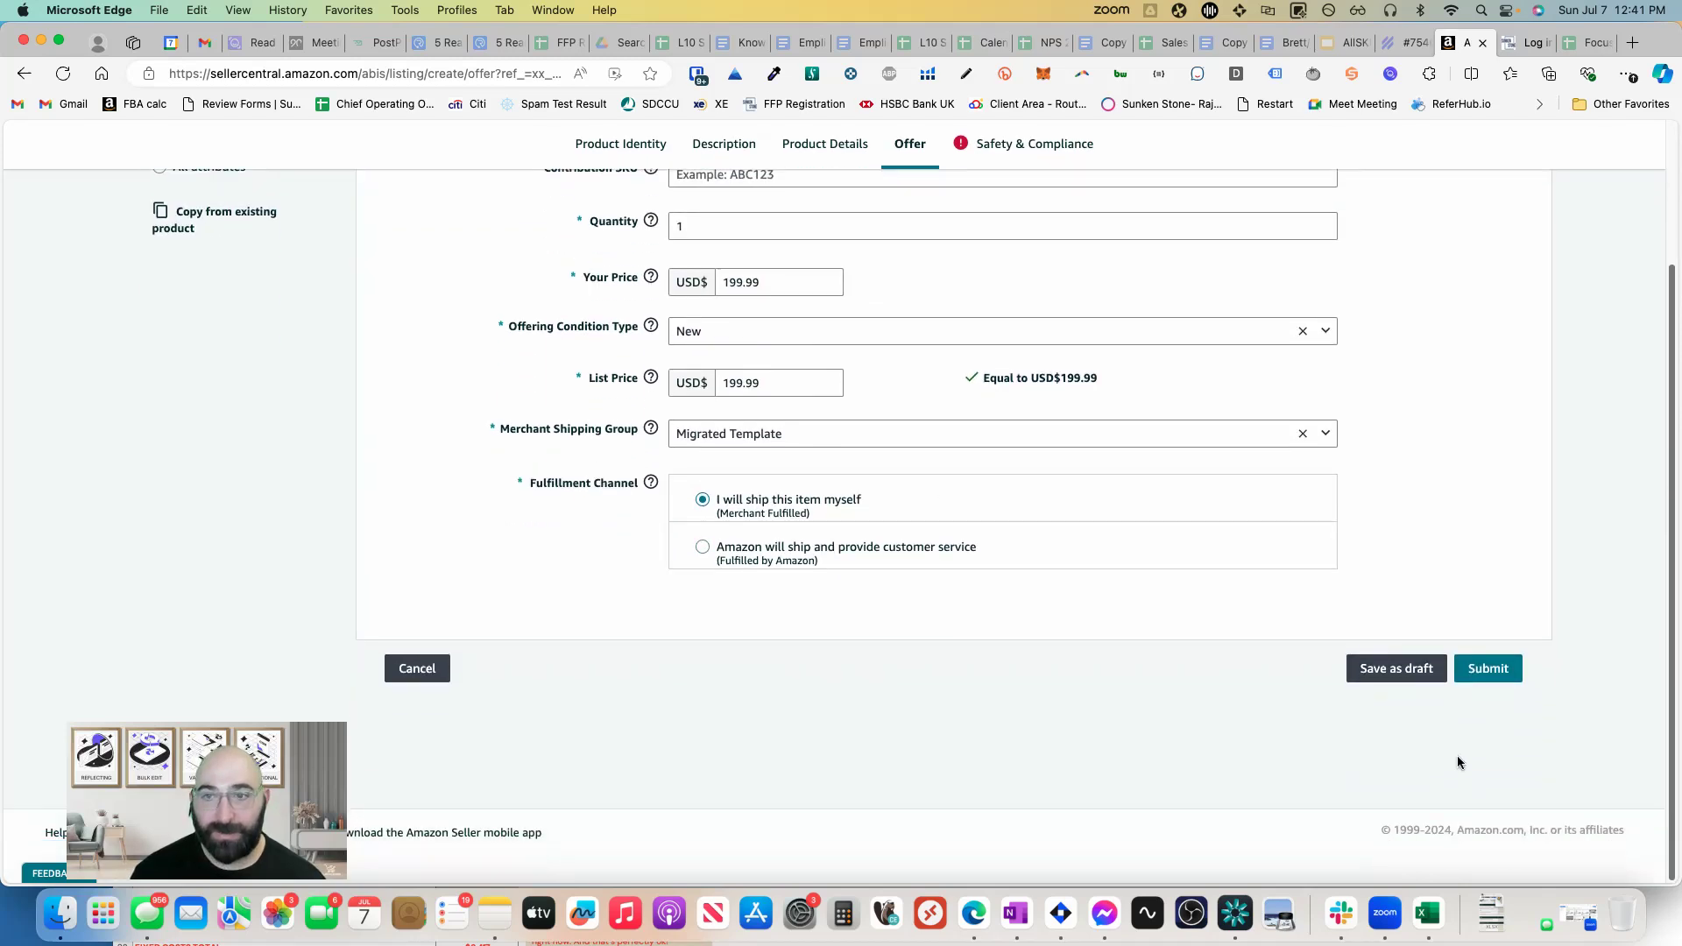
- Submit the Offer page, open Safety & Compliance and set the country of origin to China and the outer material to Linen
left_click(1480, 670)
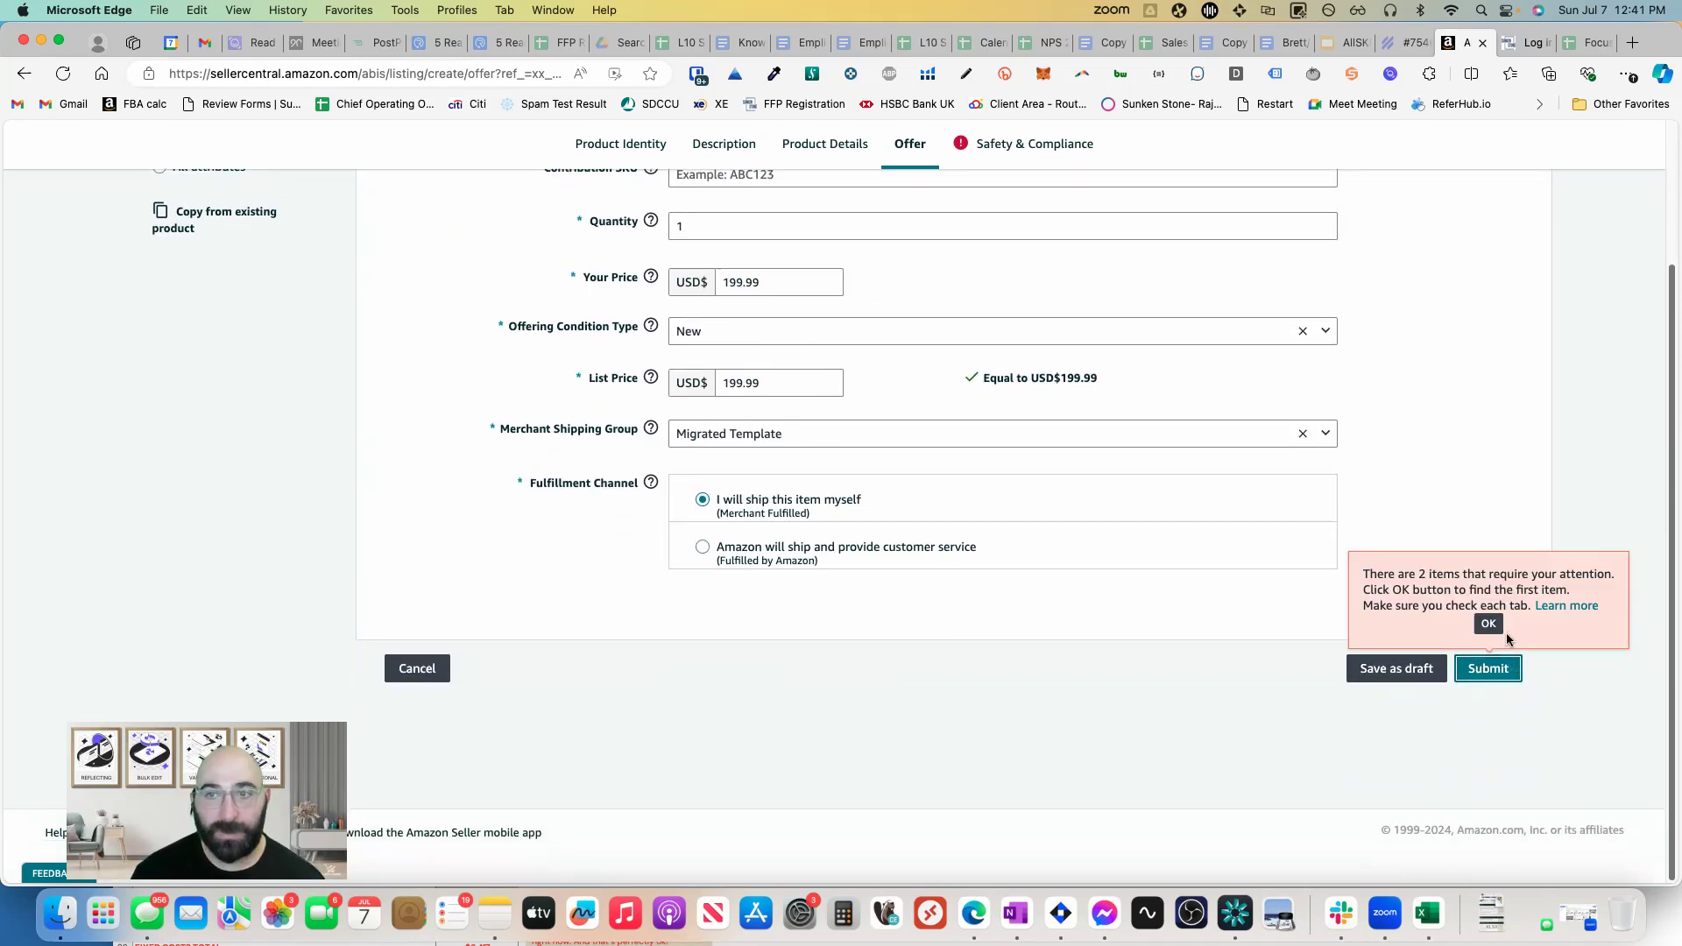
left_click(1022, 144)
left_click(740, 304)
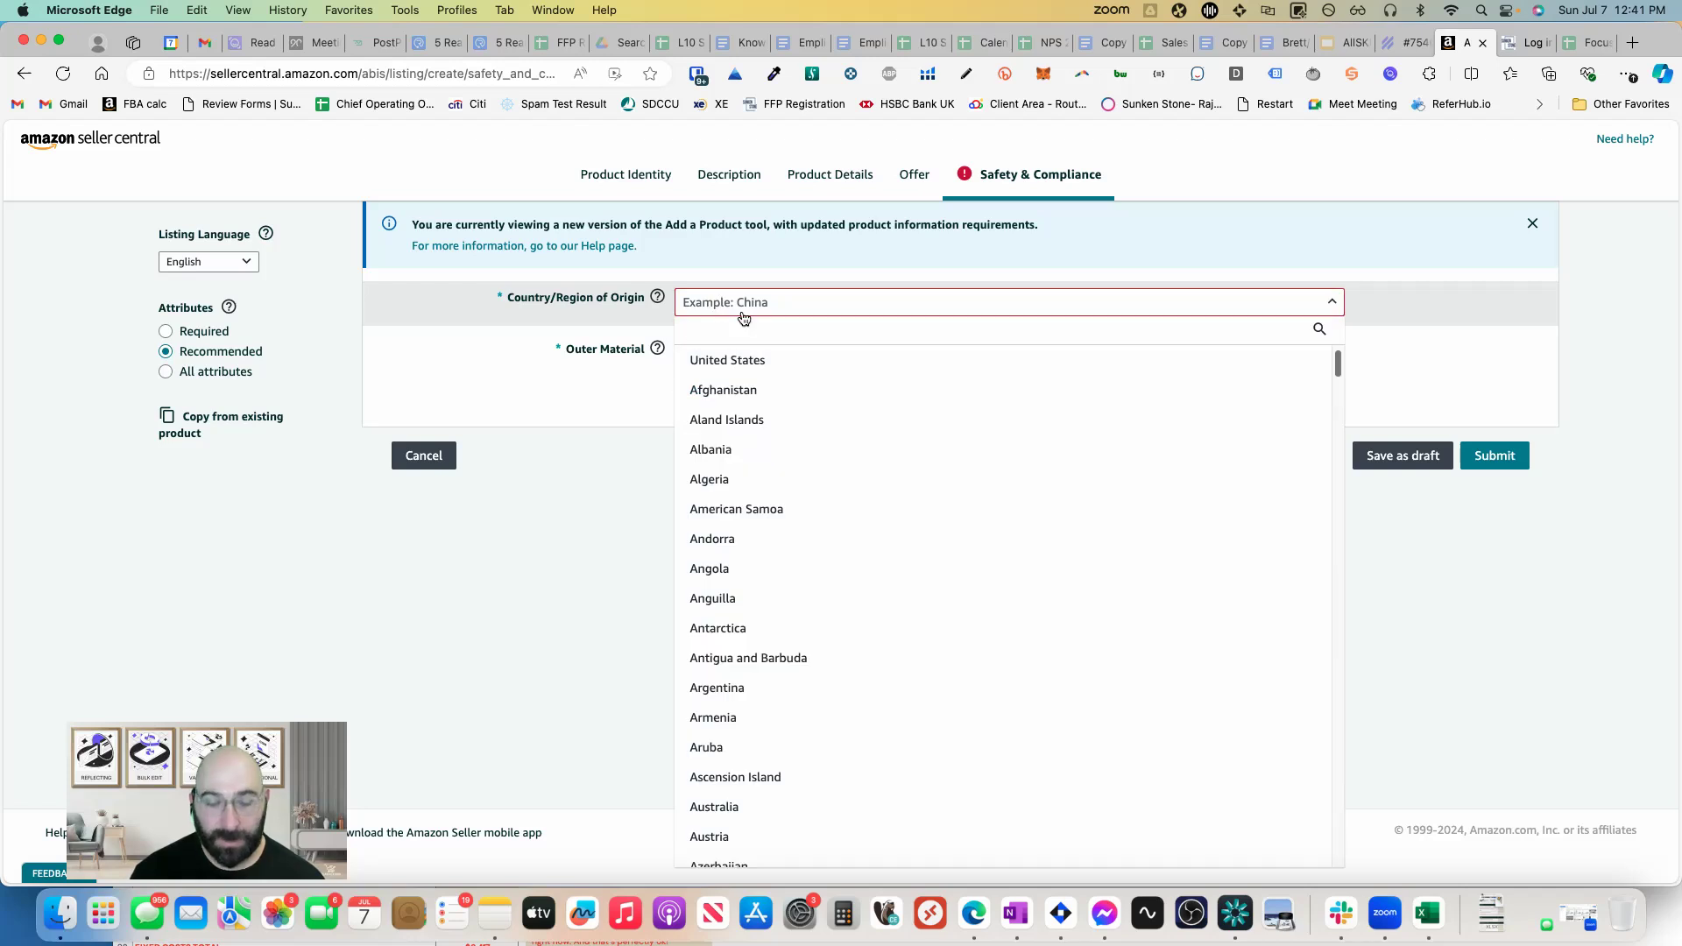
type("ch")
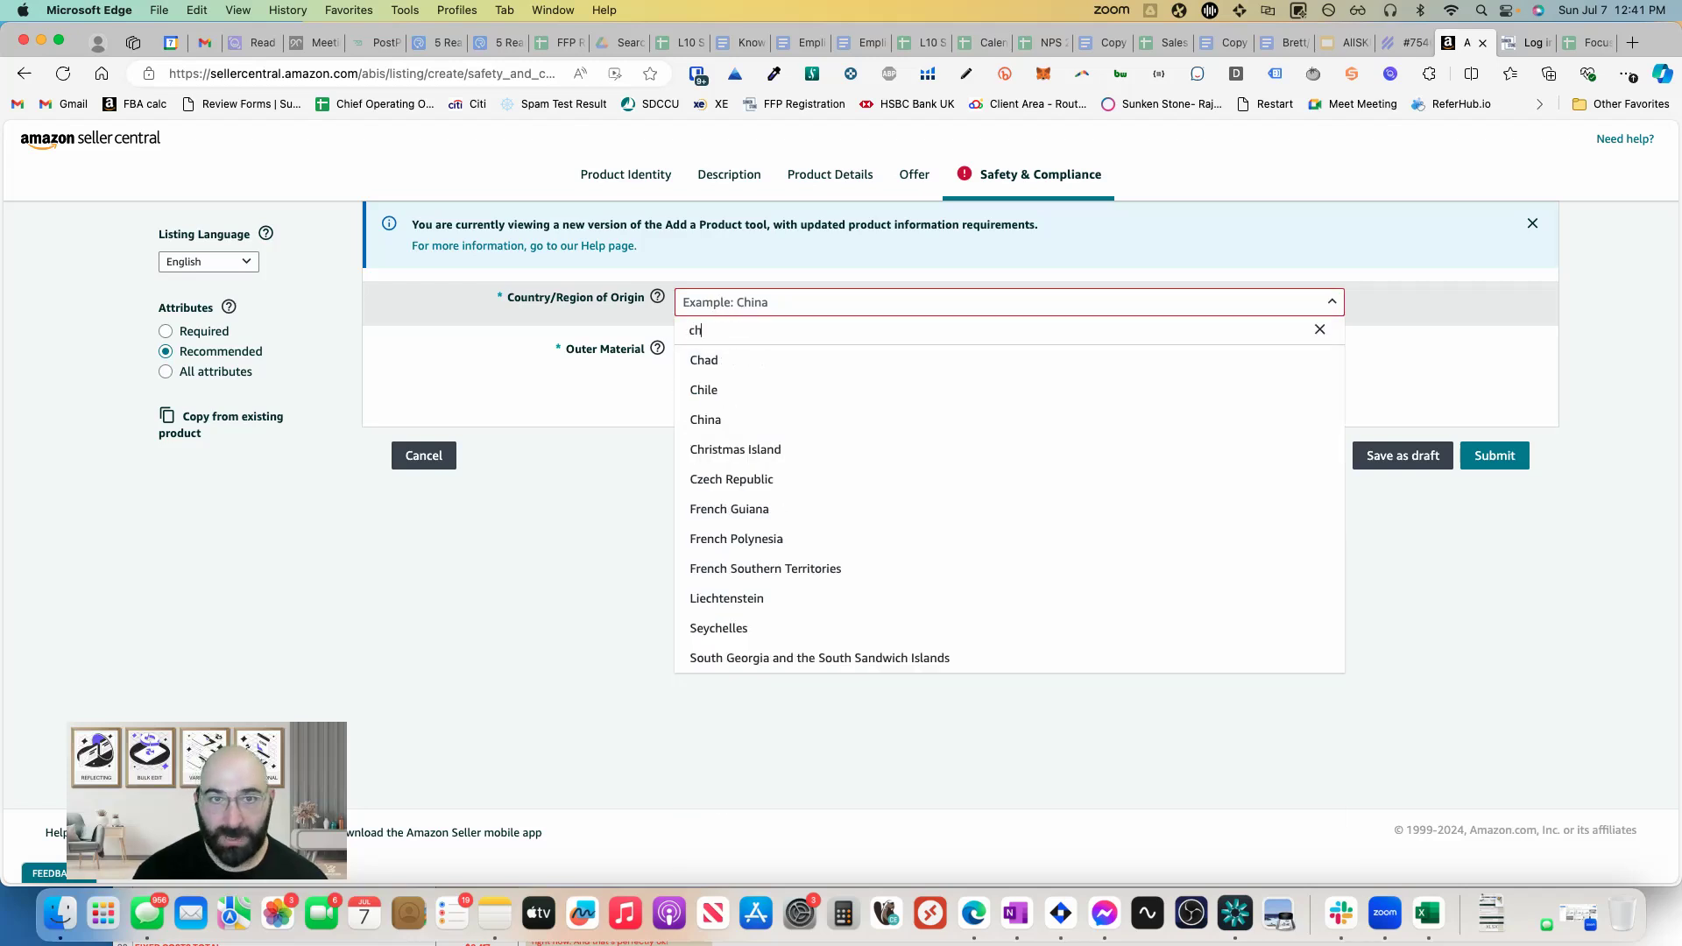
left_click(725, 425)
left_click(764, 361)
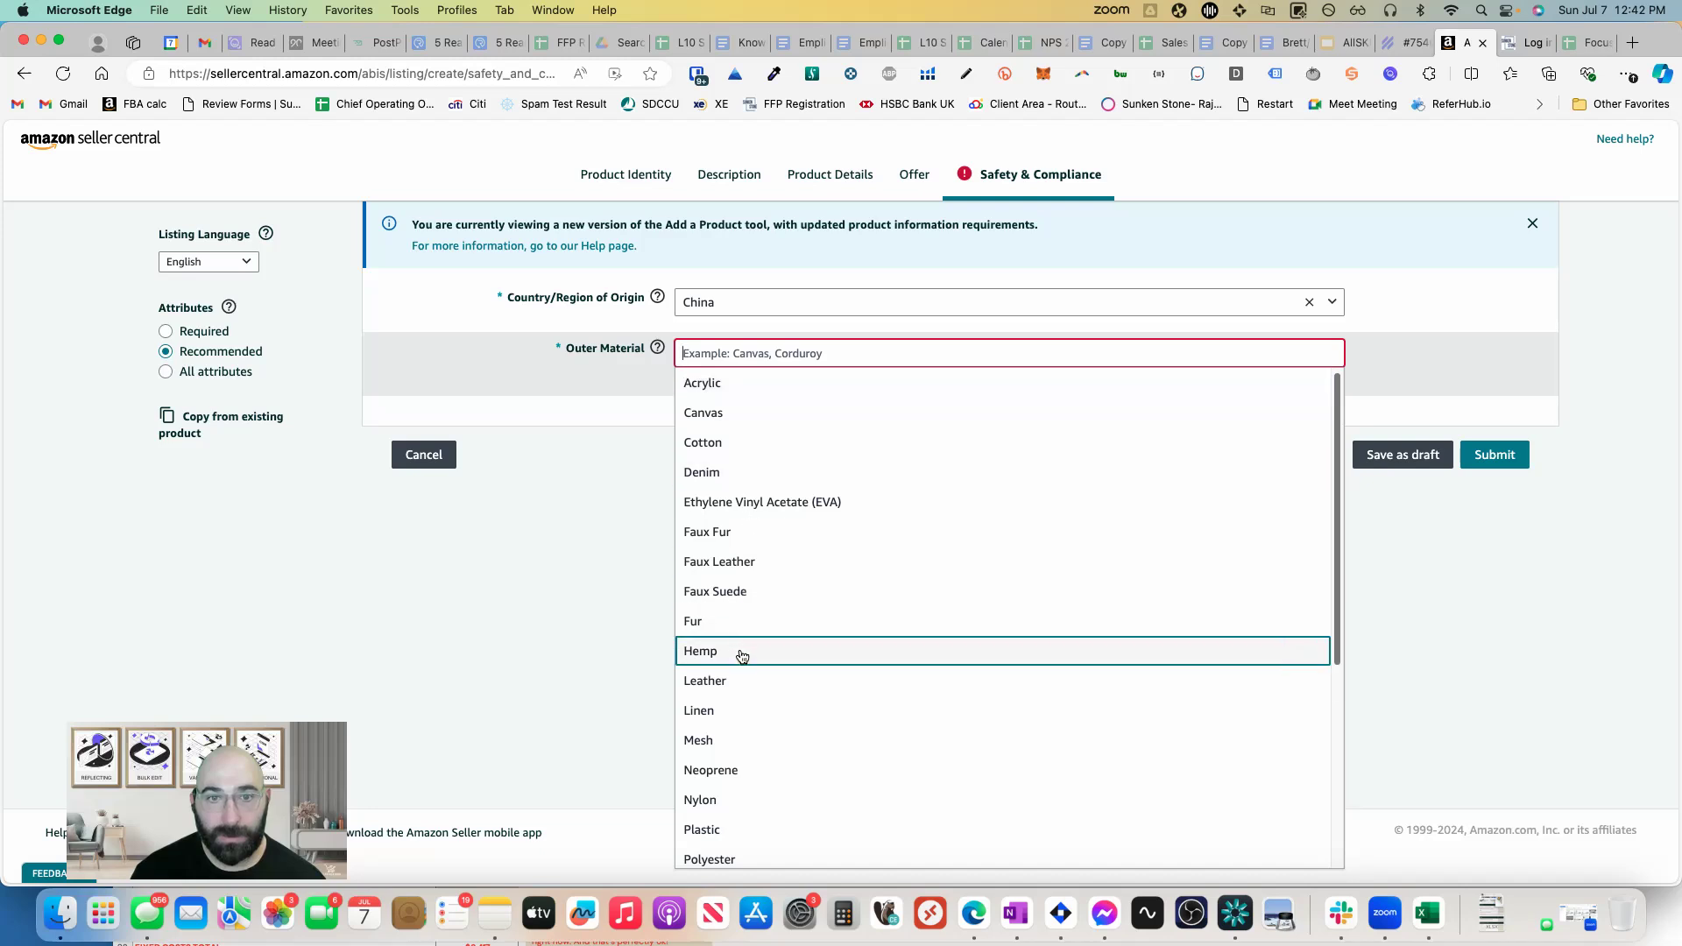
left_click(747, 719)
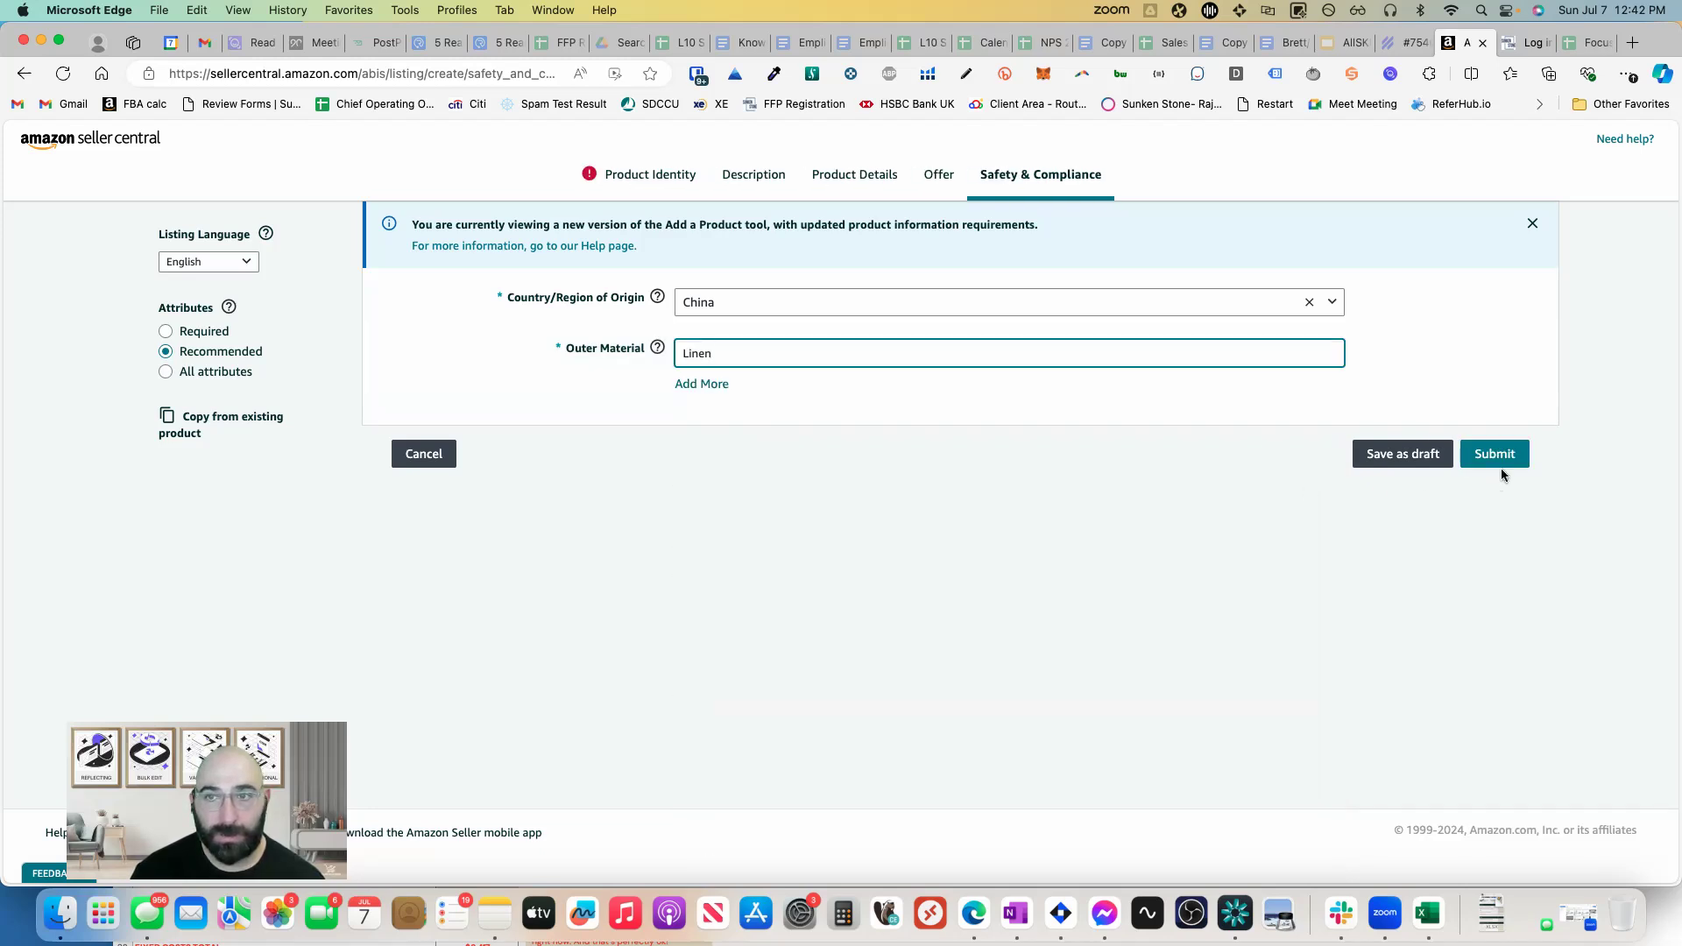
- Try to submit the listing from Product Identity without a product ID, and check the GTIN exemption application's status
left_click(635, 174)
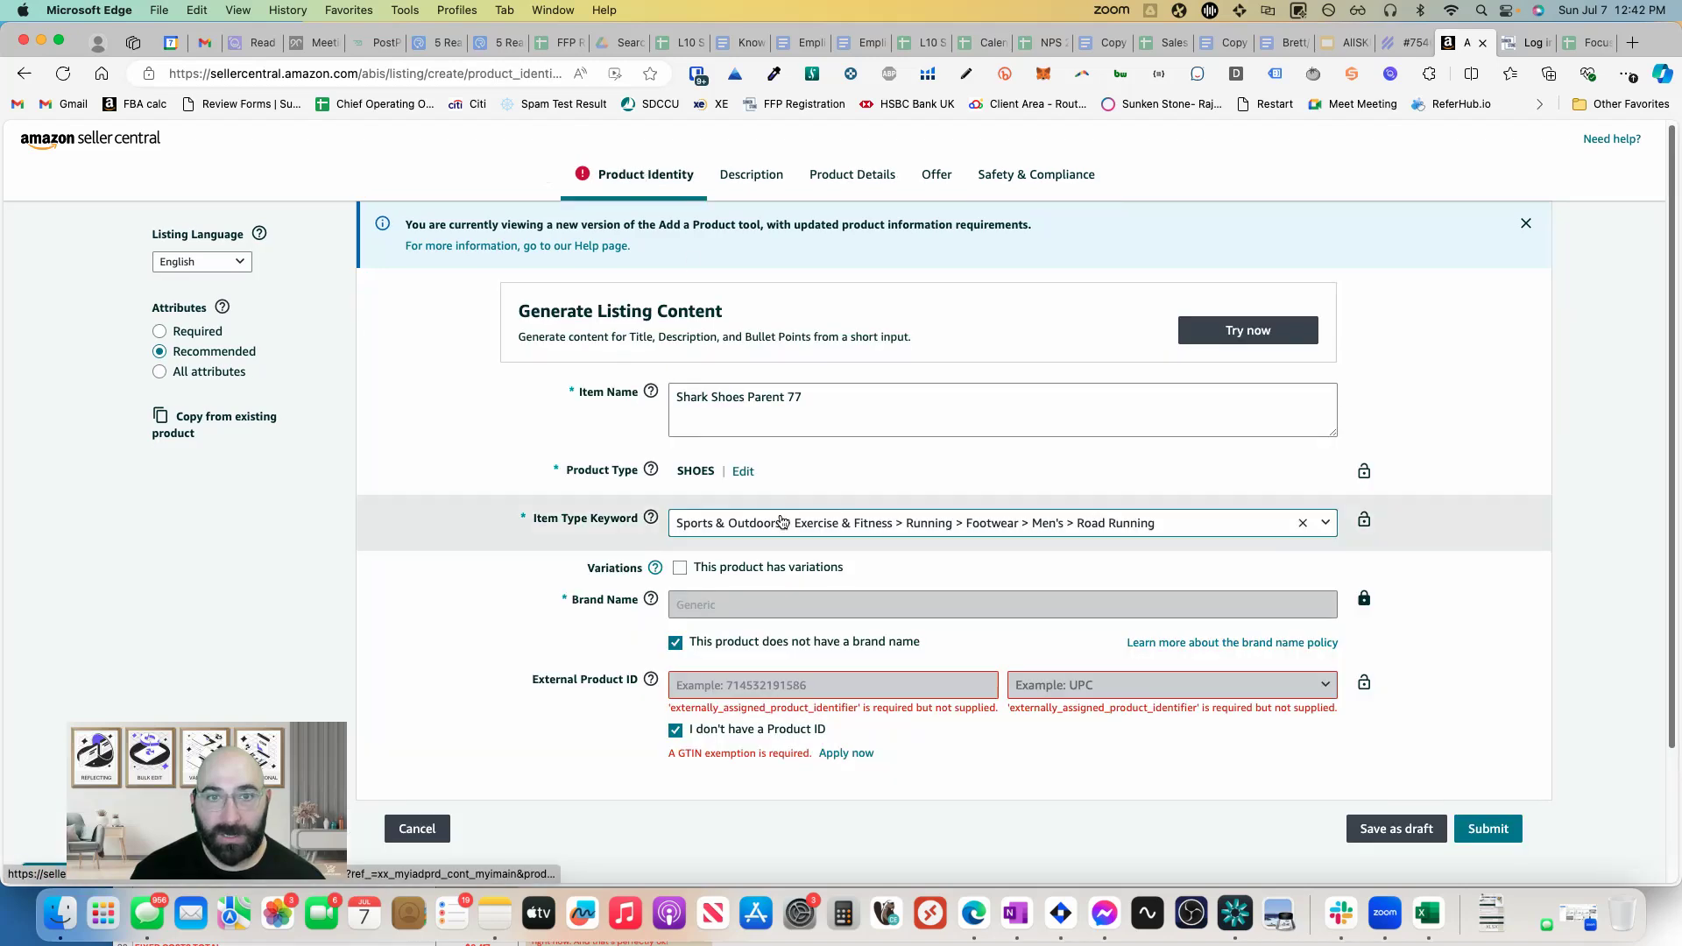
left_click(1486, 828)
scroll(1013, 738, "down", 3)
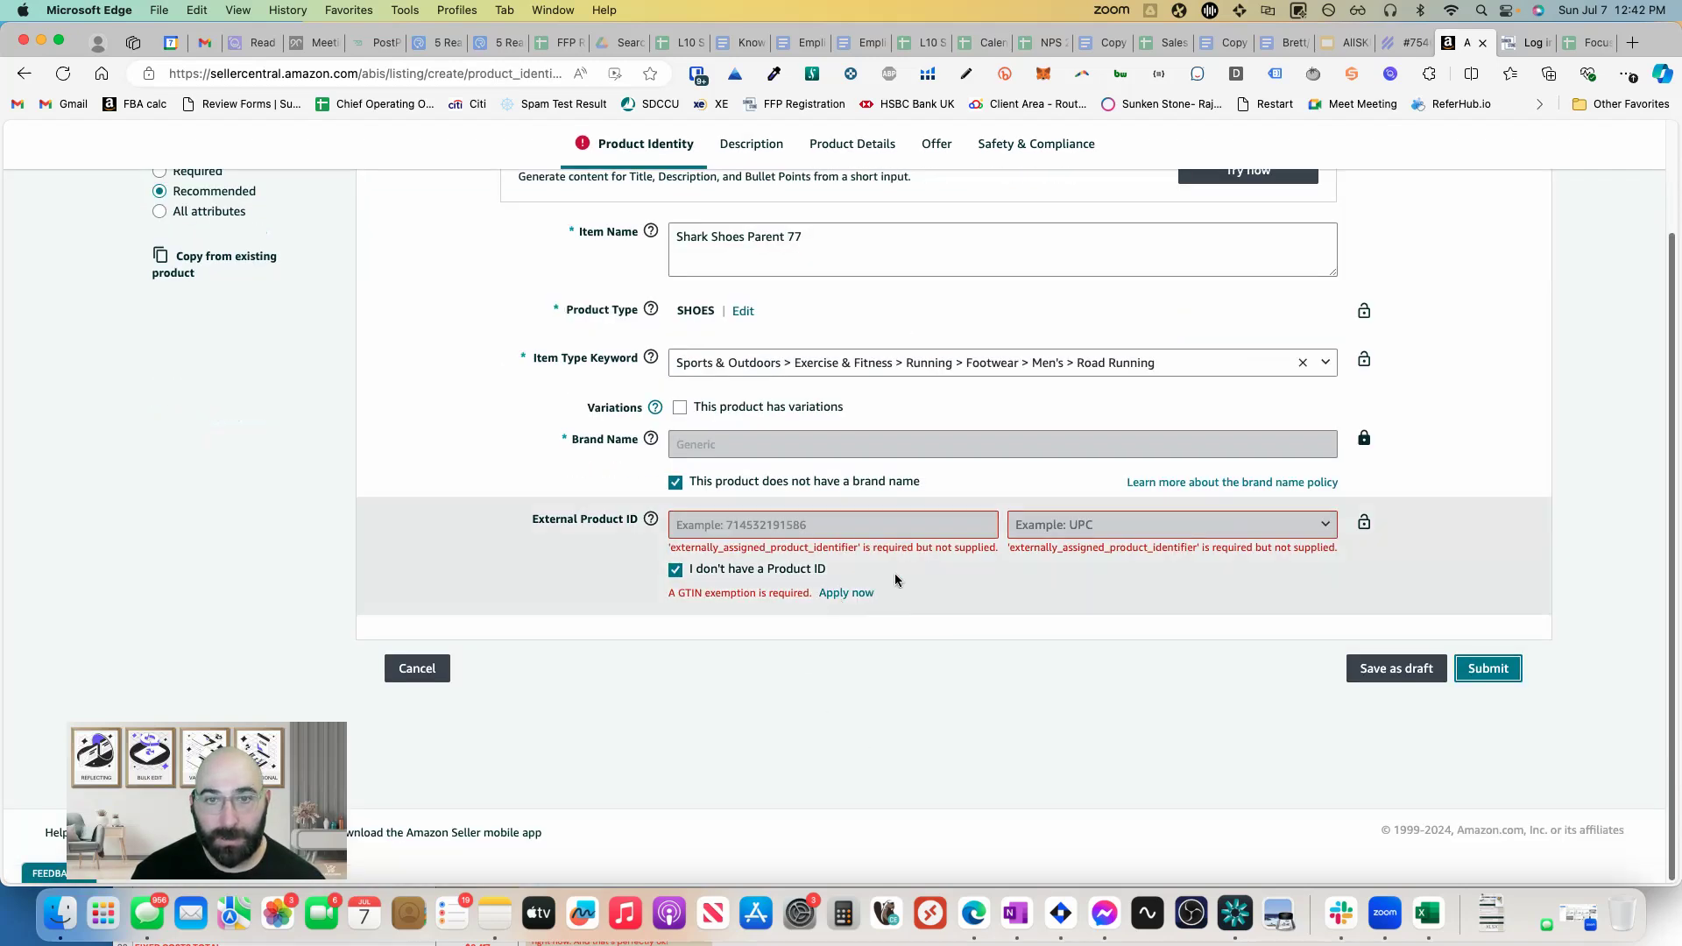
left_click(848, 593)
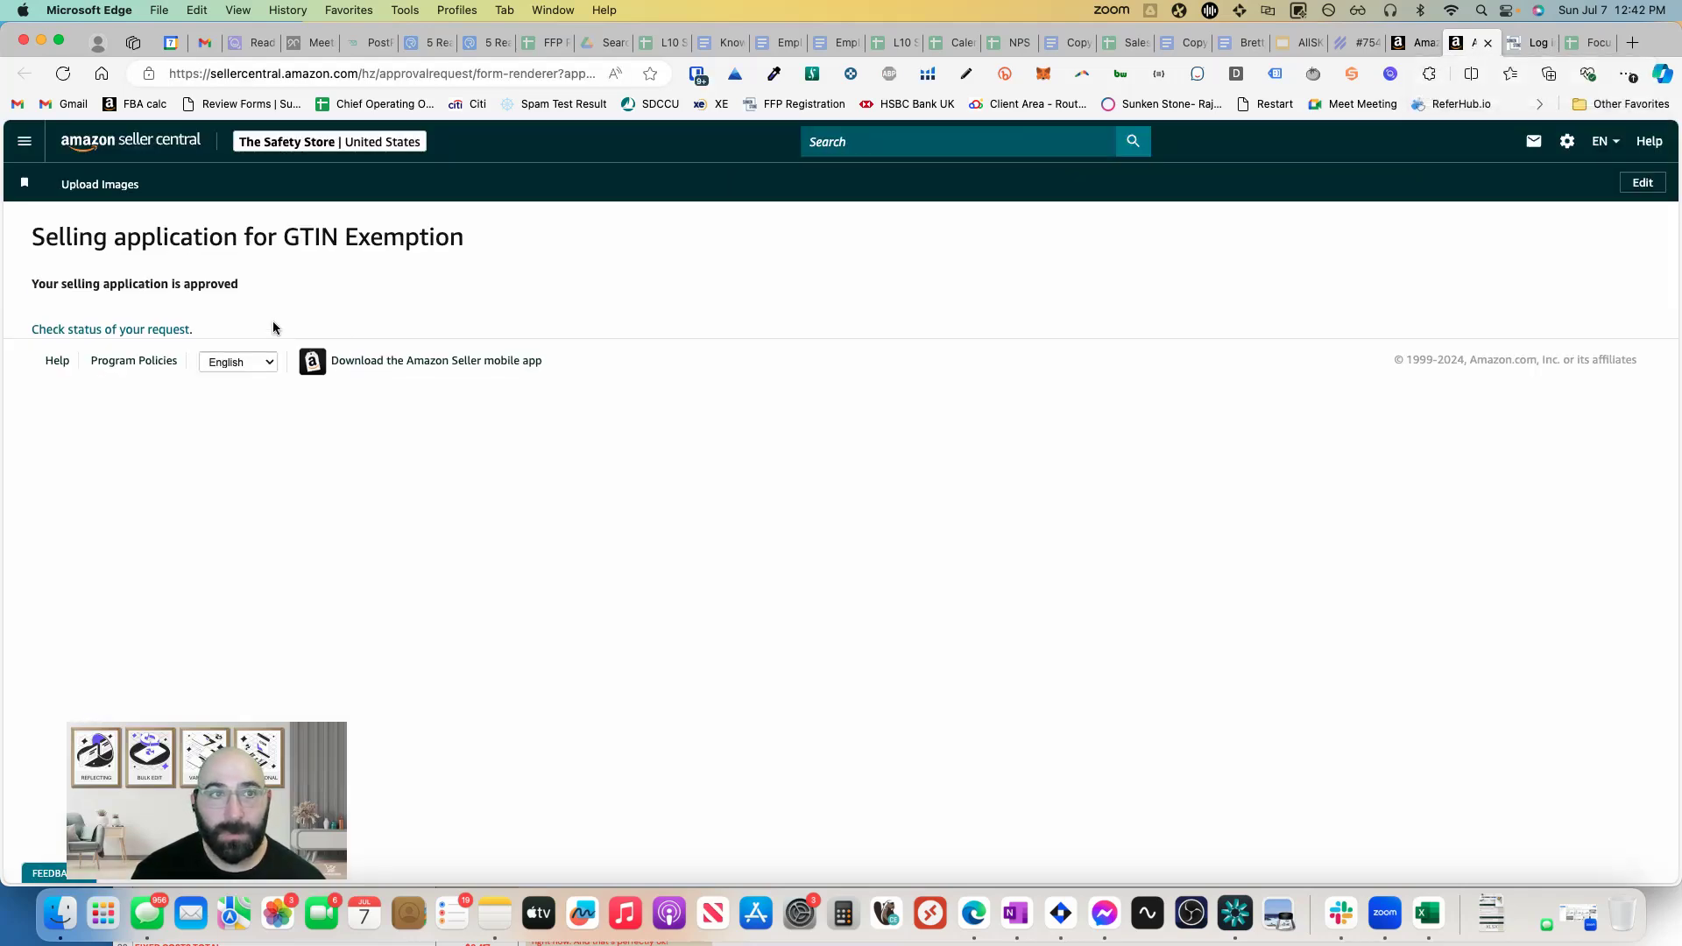
left_click(55, 332)
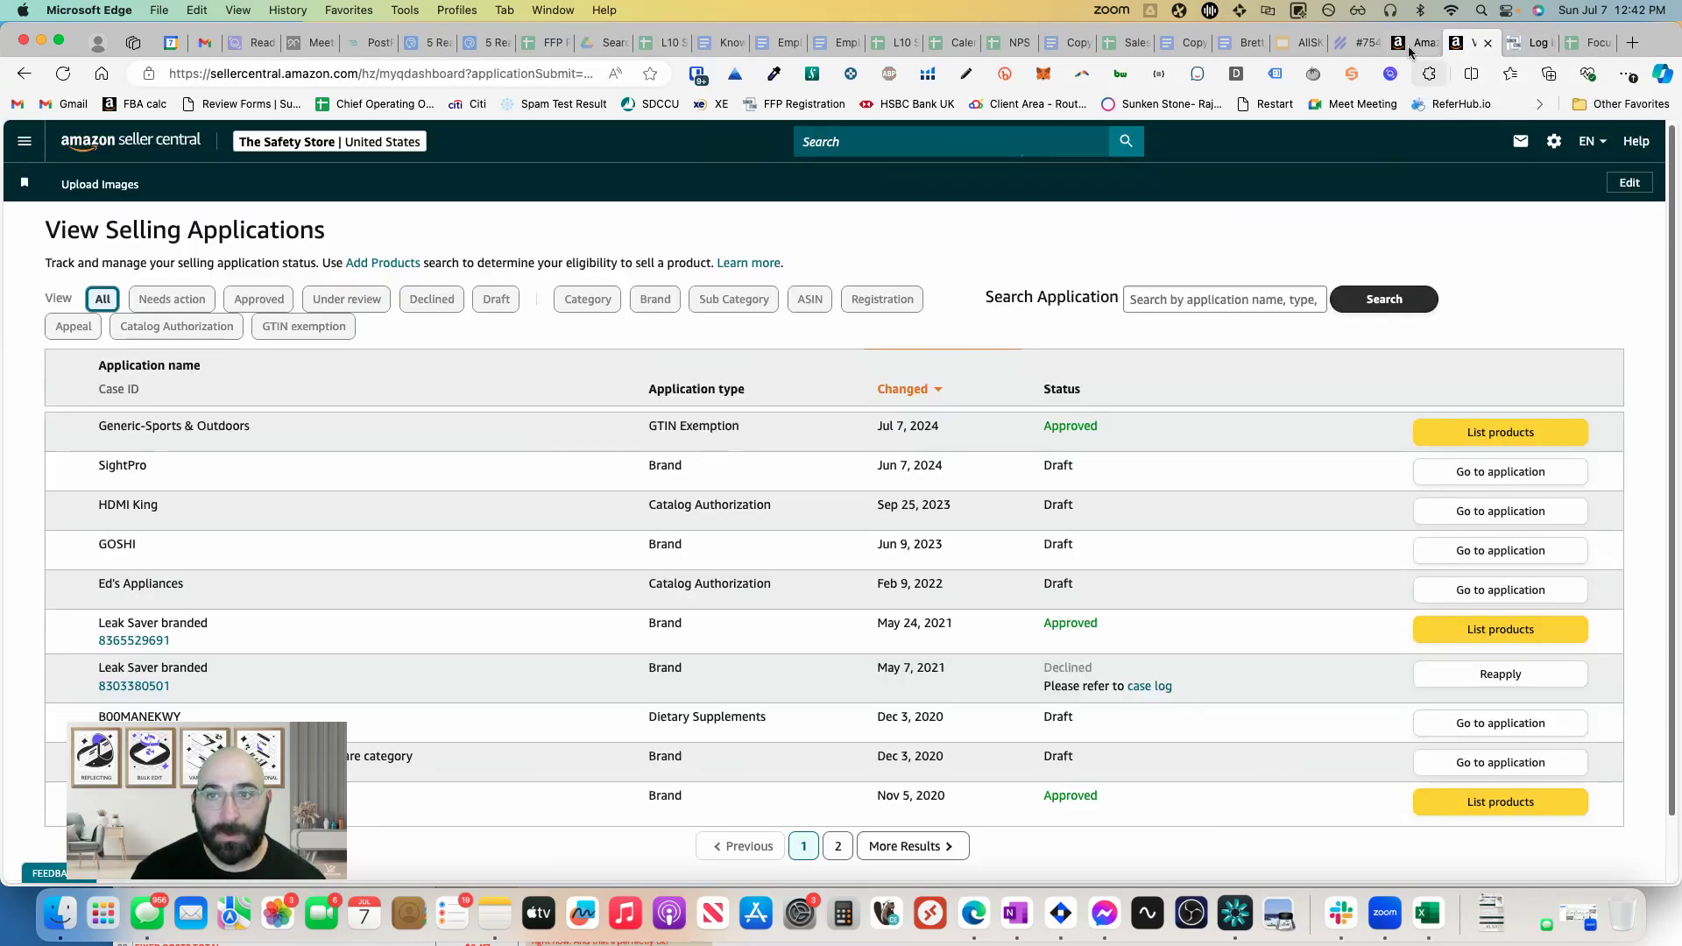
key("super+w")
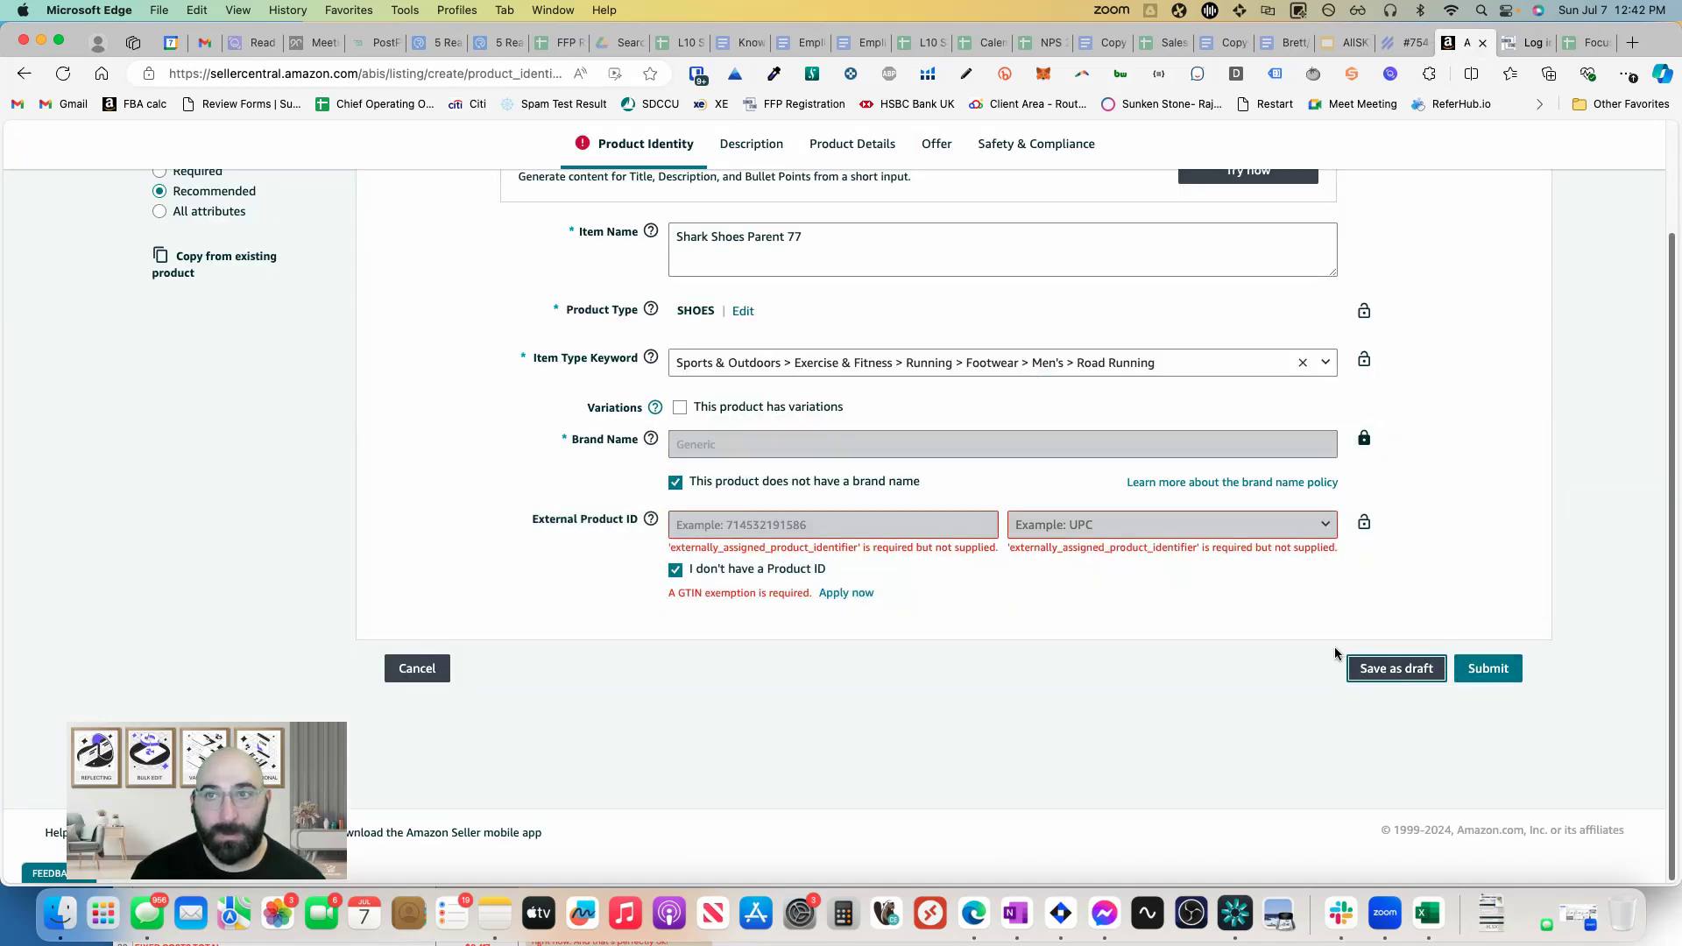
- Replace the generic brand with SHIPQUICK, give the product's UPC as the external product ID, and submit the listing
left_click(1484, 676)
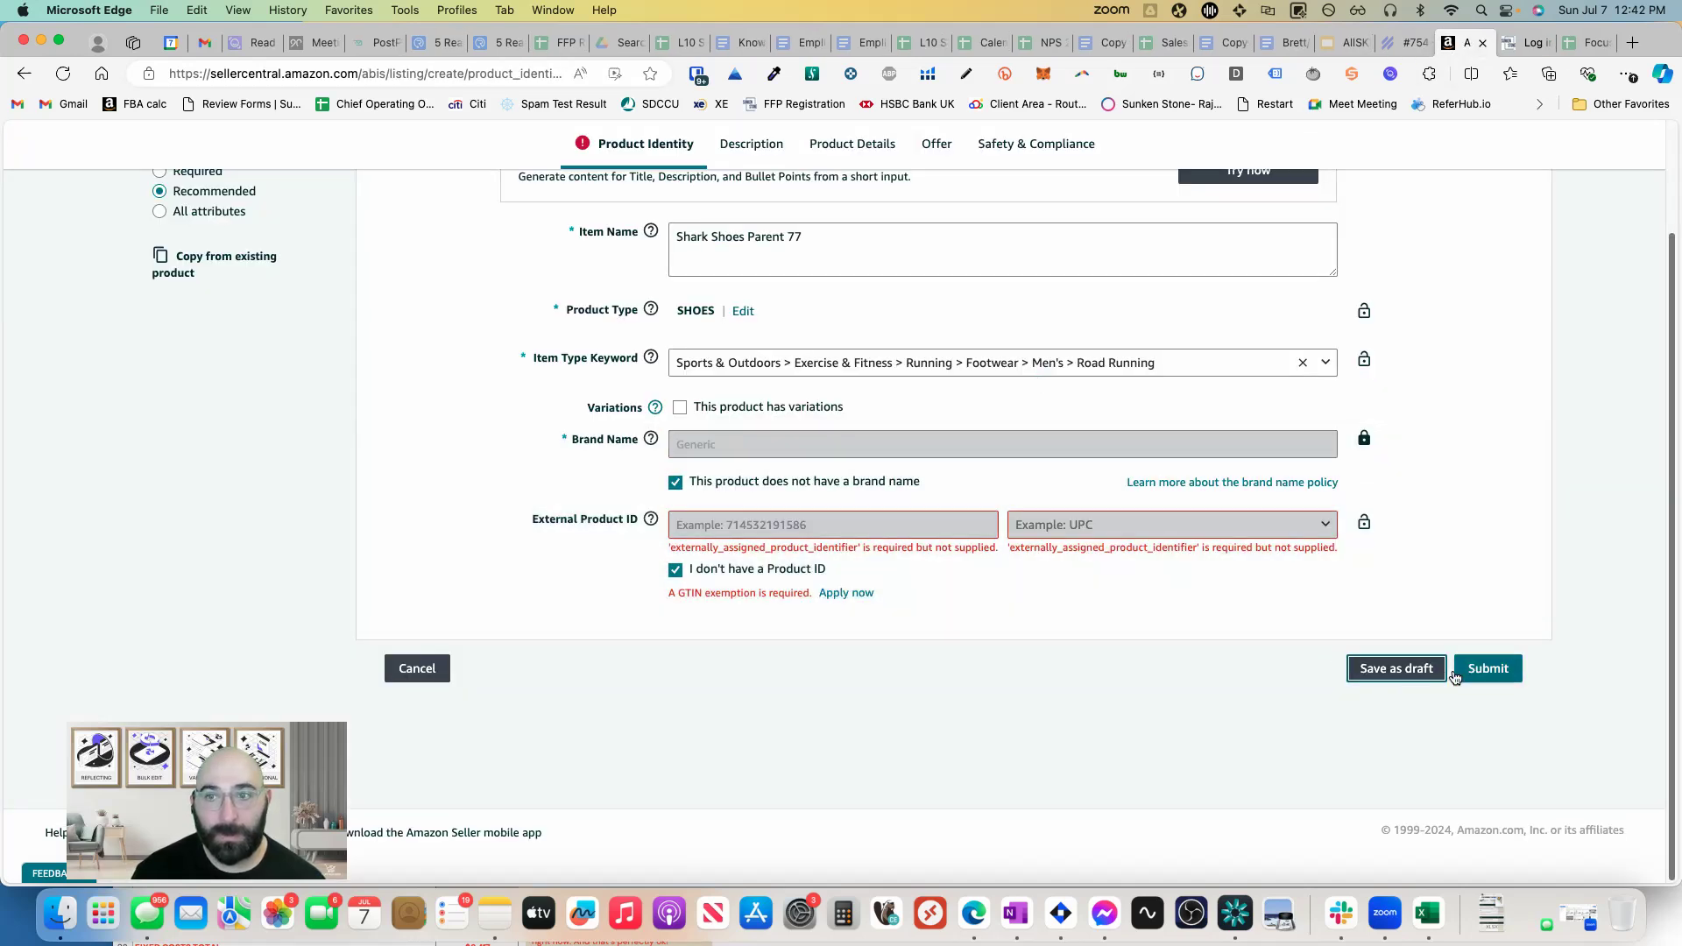
left_click(1097, 792)
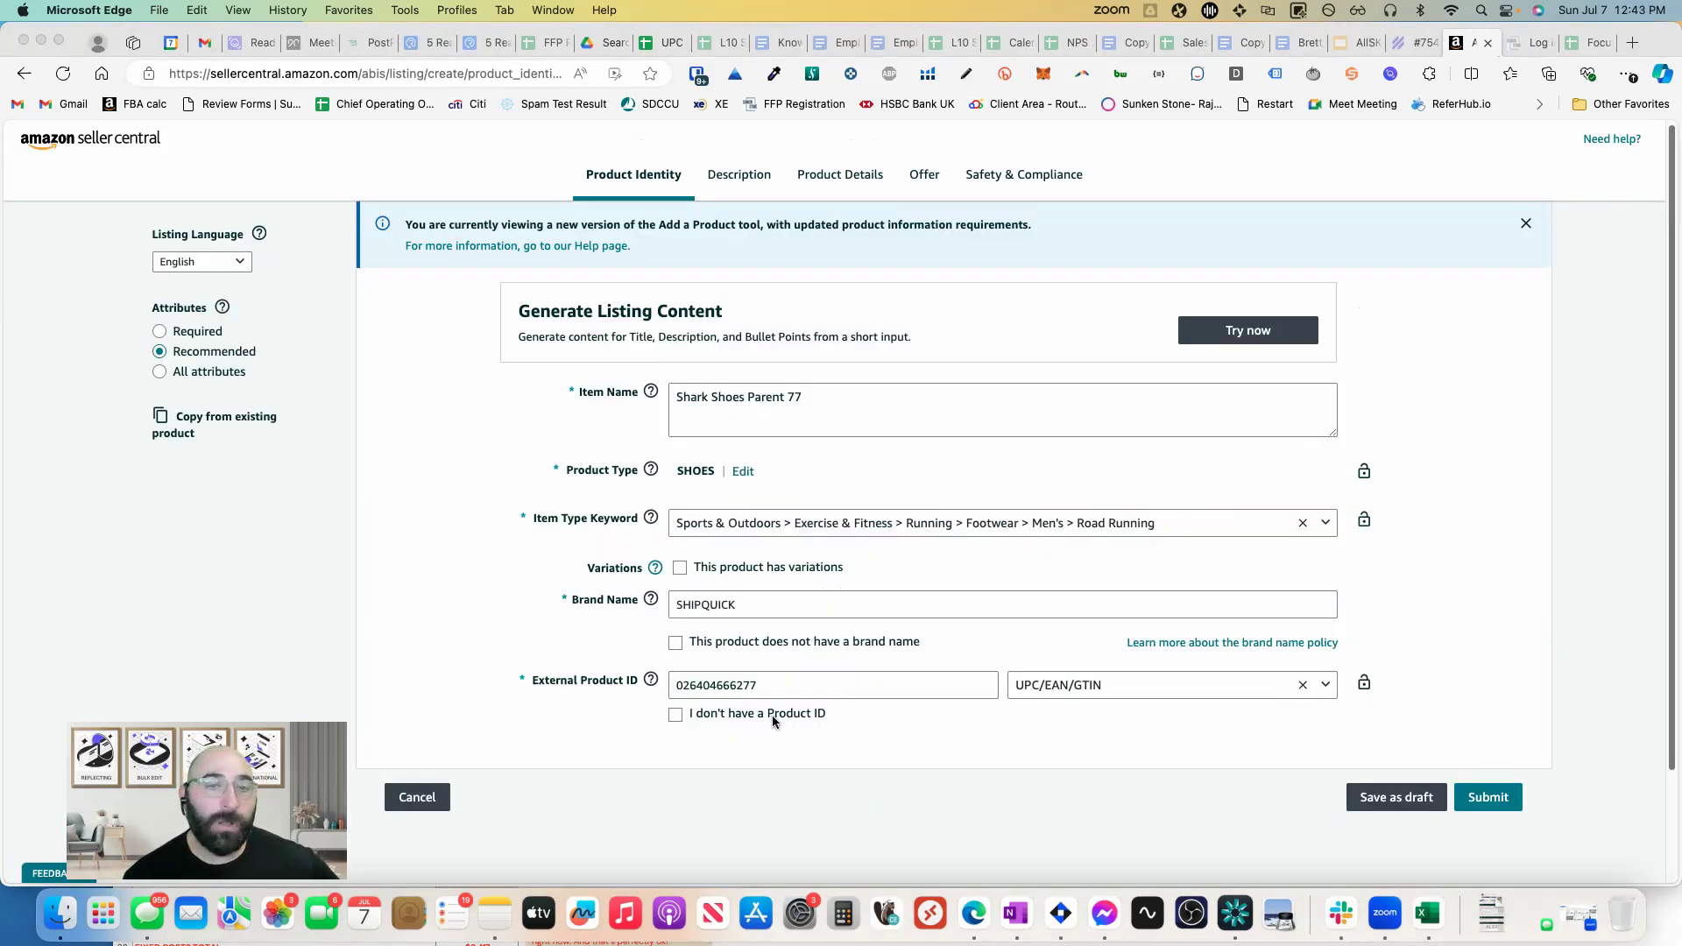
scroll(771, 715, "down", 2)
scroll(787, 702, "down", 1)
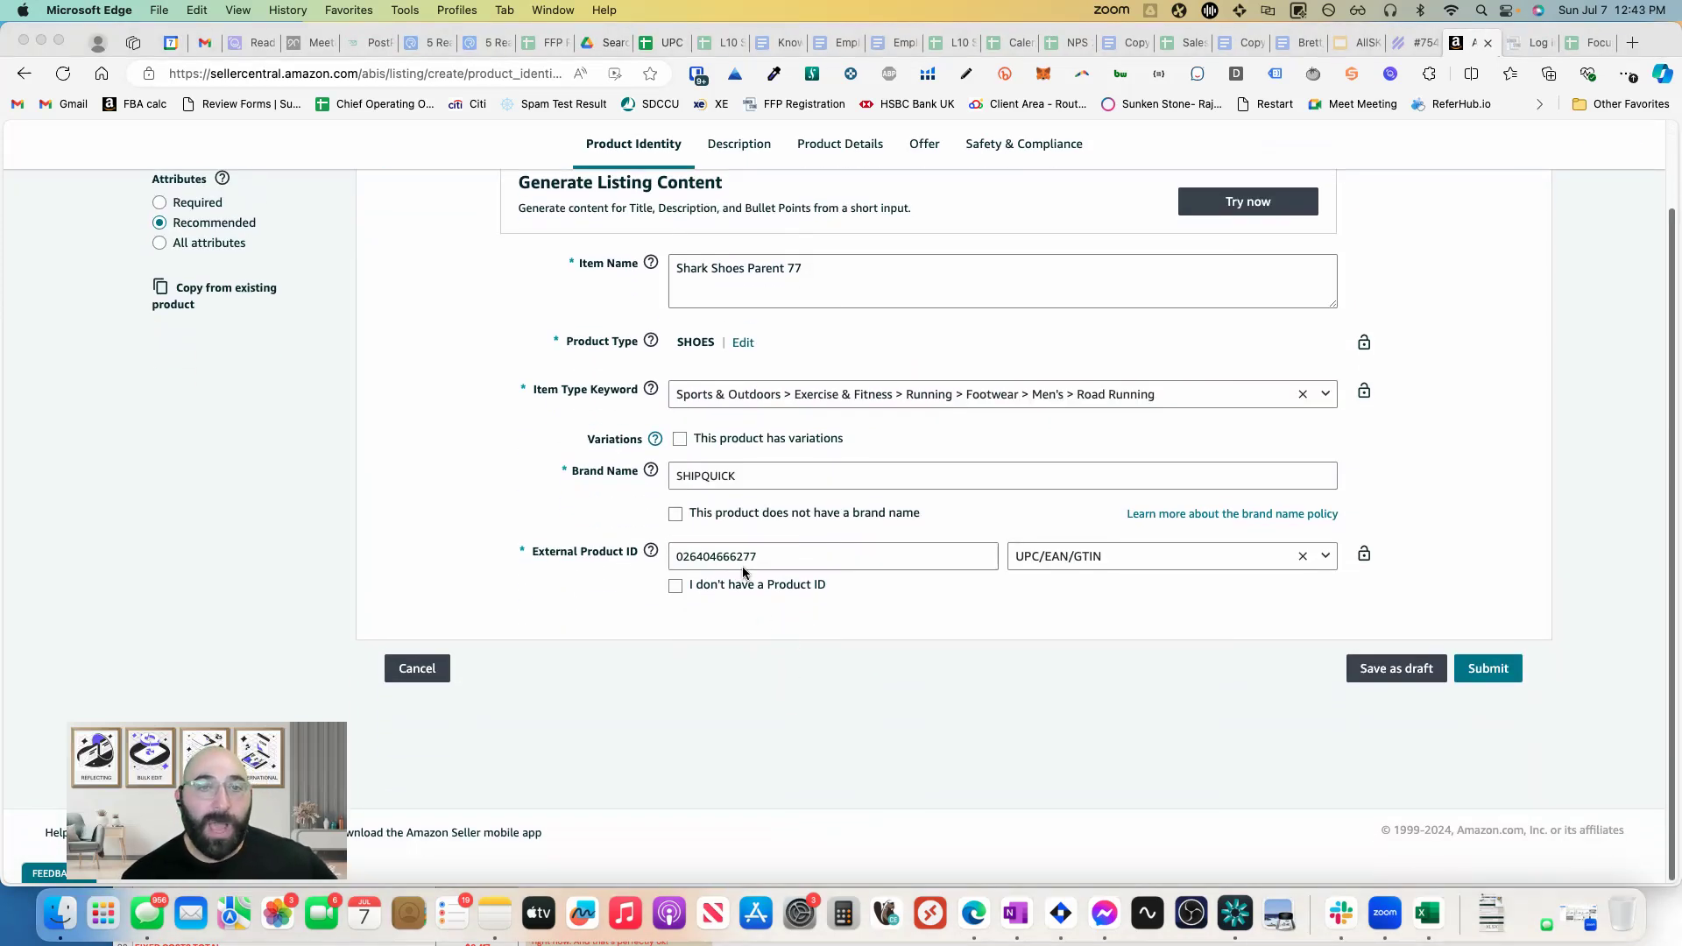
left_click(755, 557)
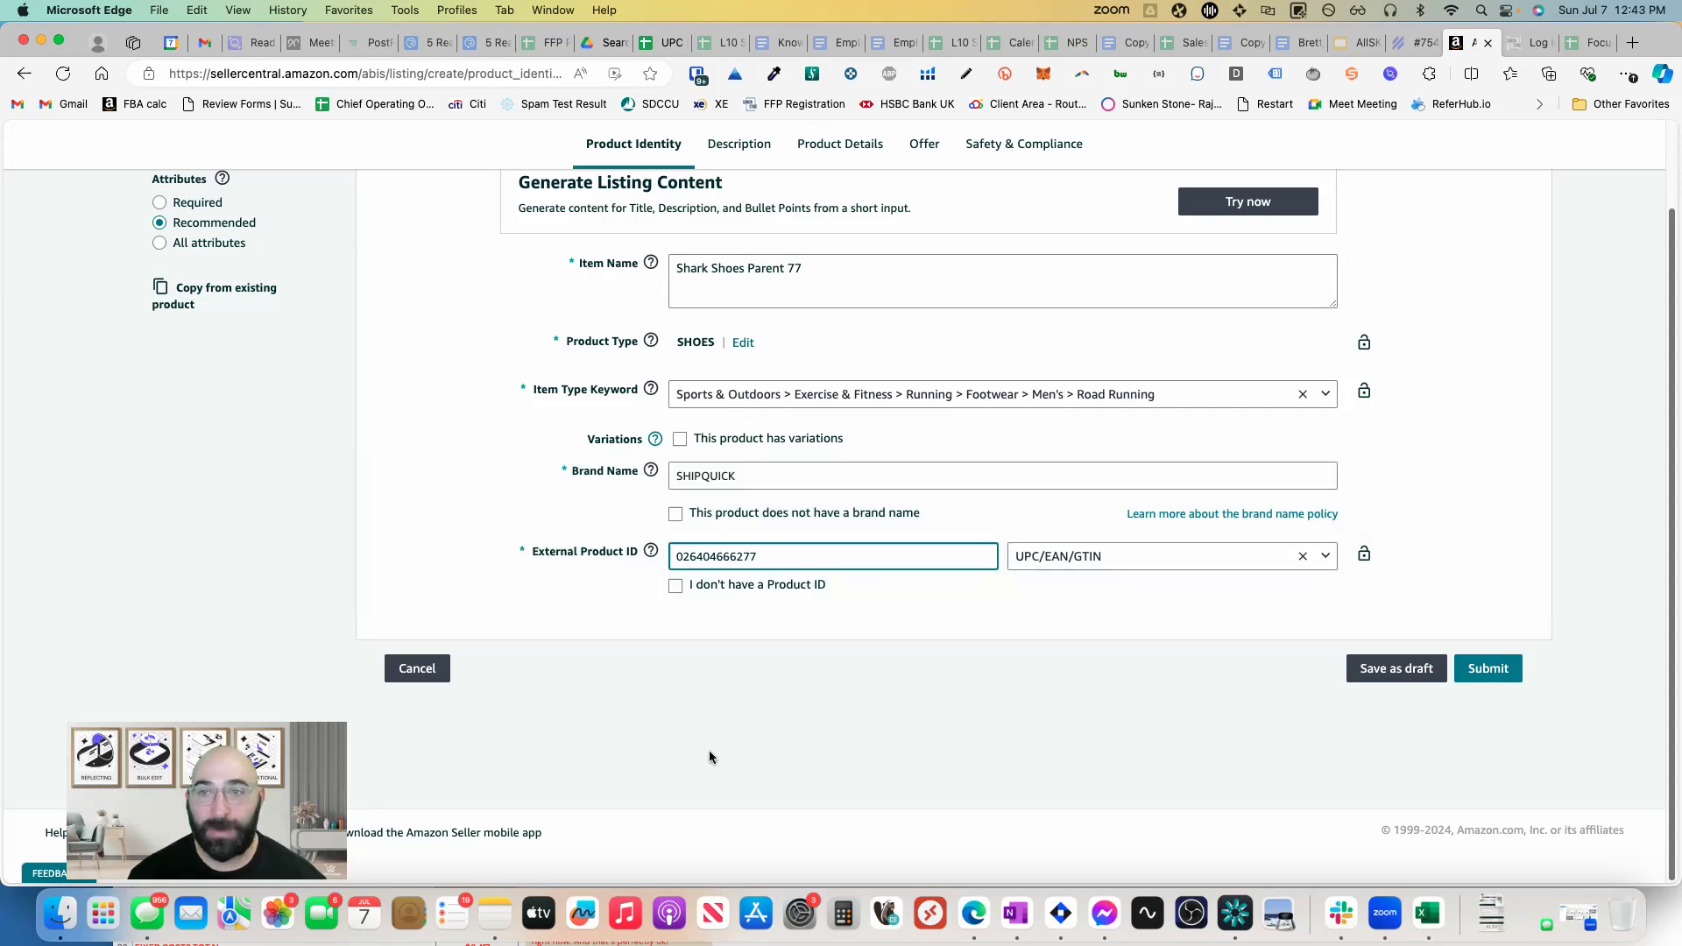
left_click(1488, 670)
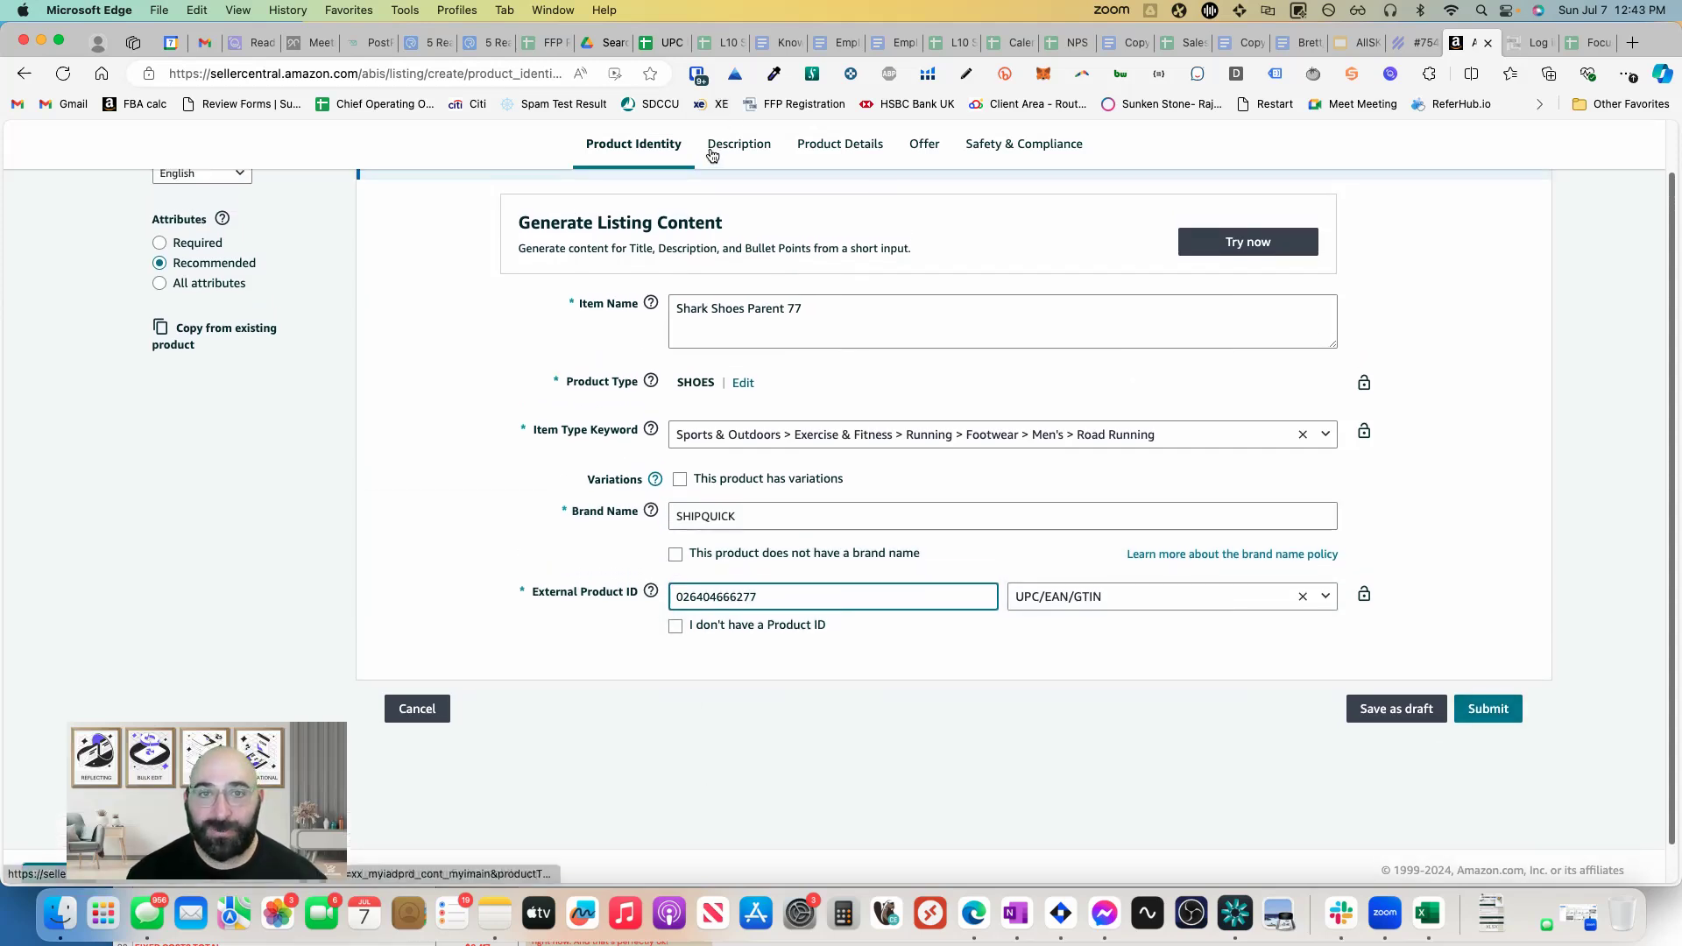
- Review the Description and Product Details pages for missing or incorrect required fields
left_click(714, 151)
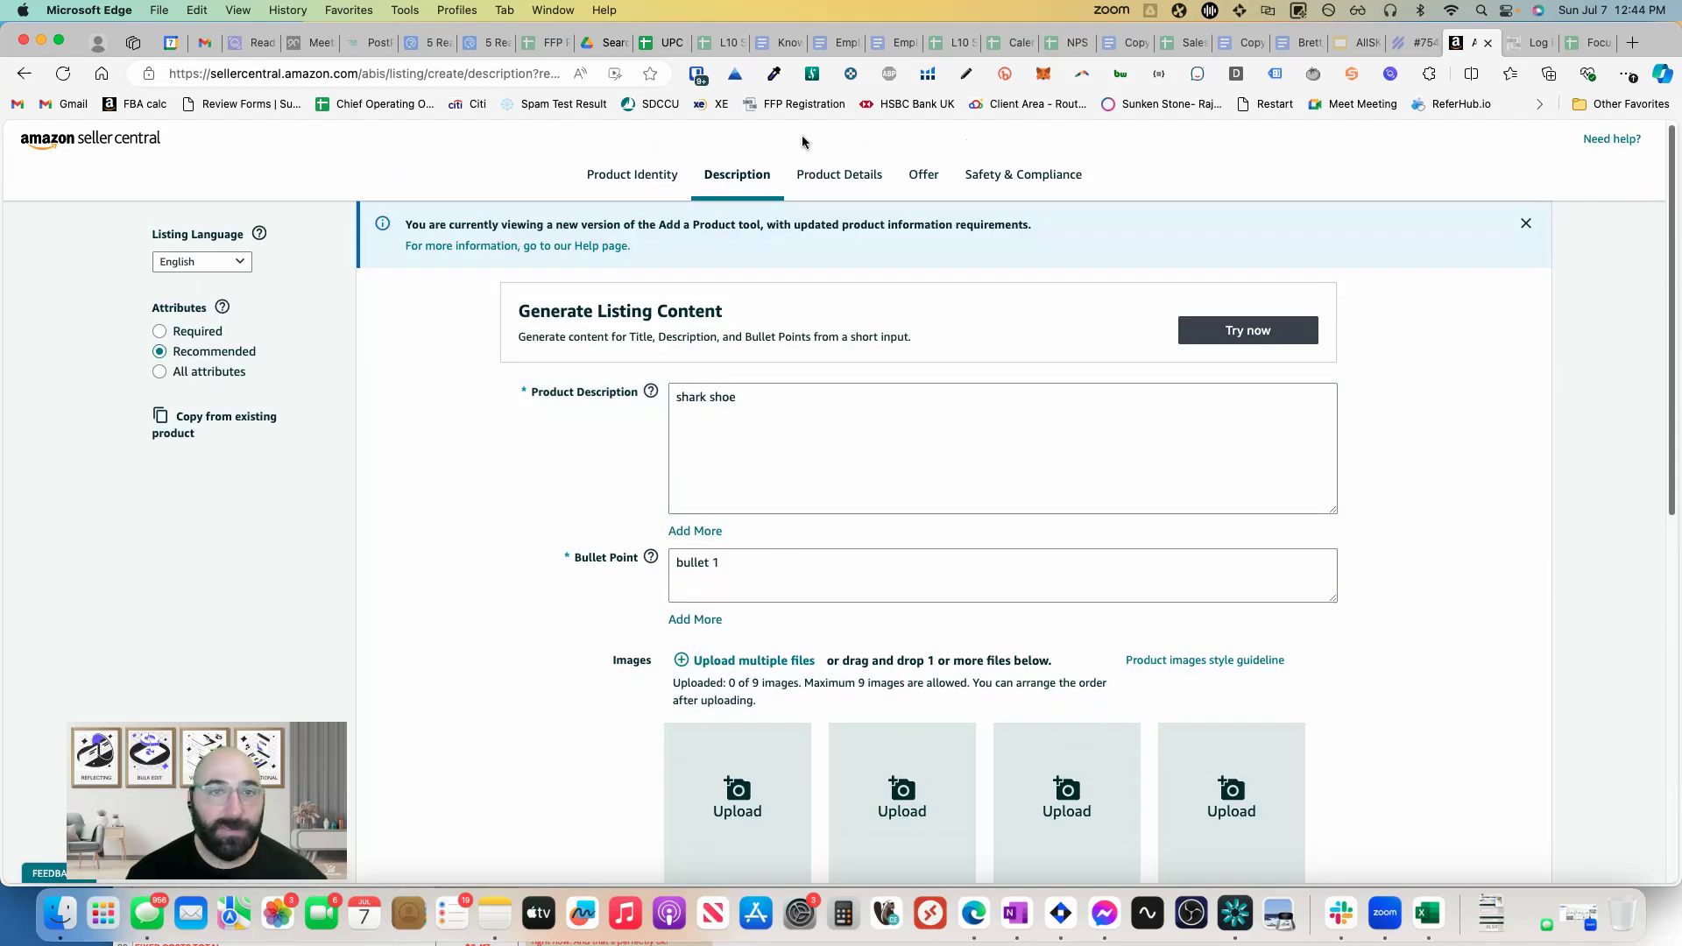
left_click(815, 175)
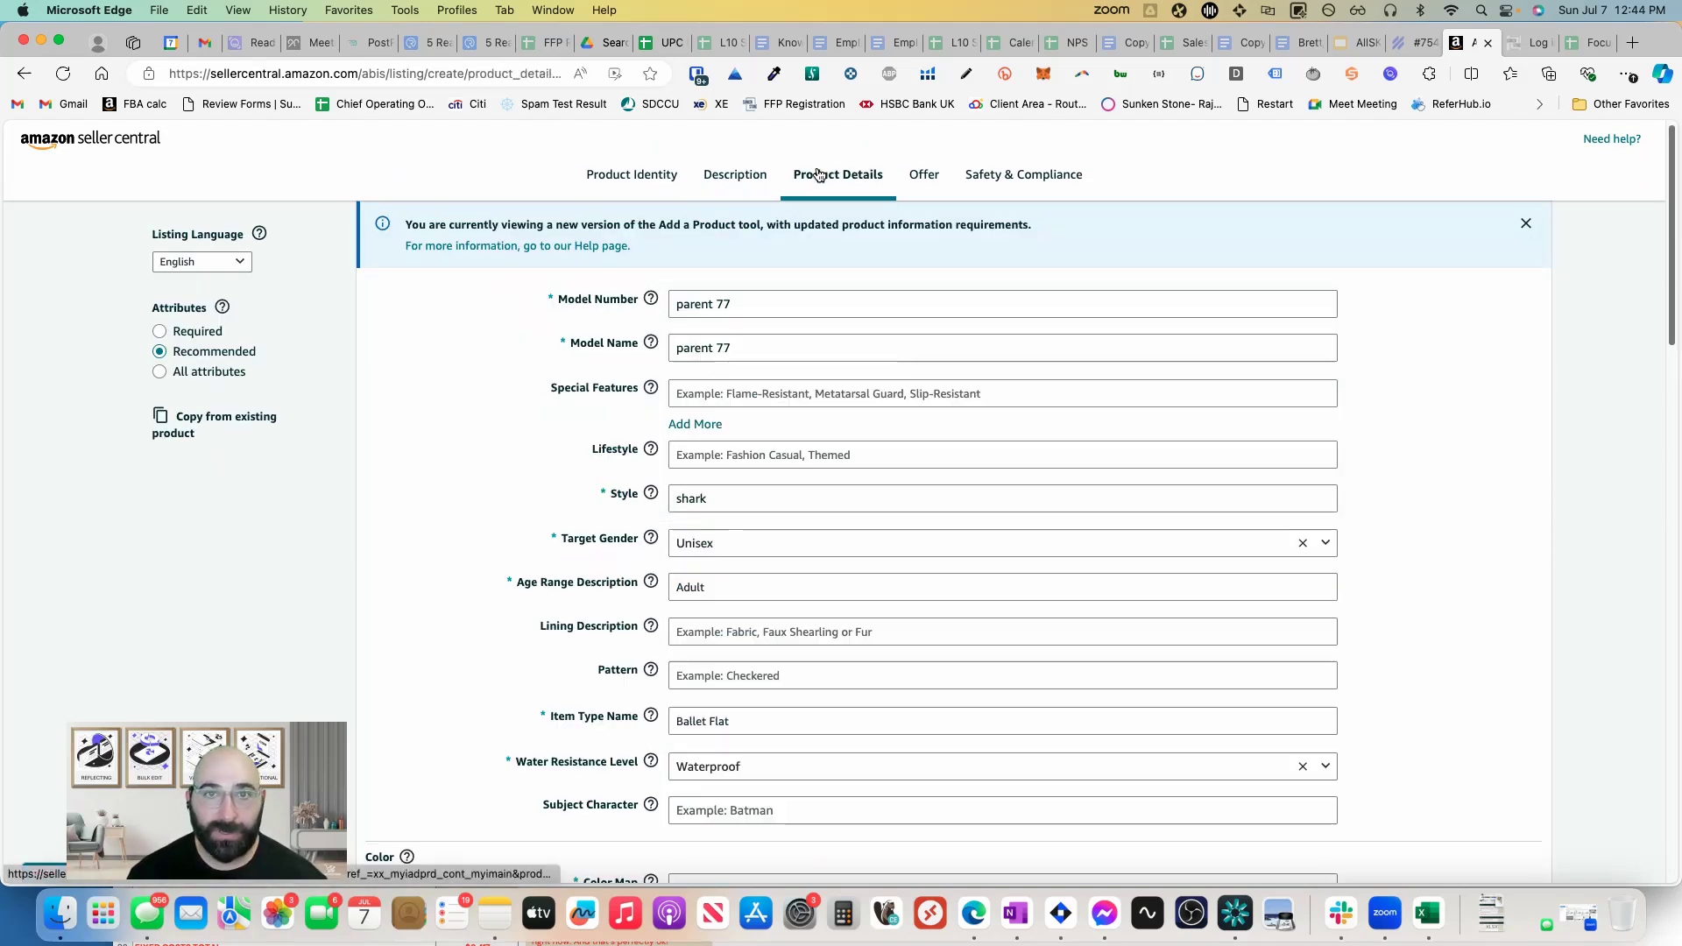
scroll(890, 462, "down", 10)
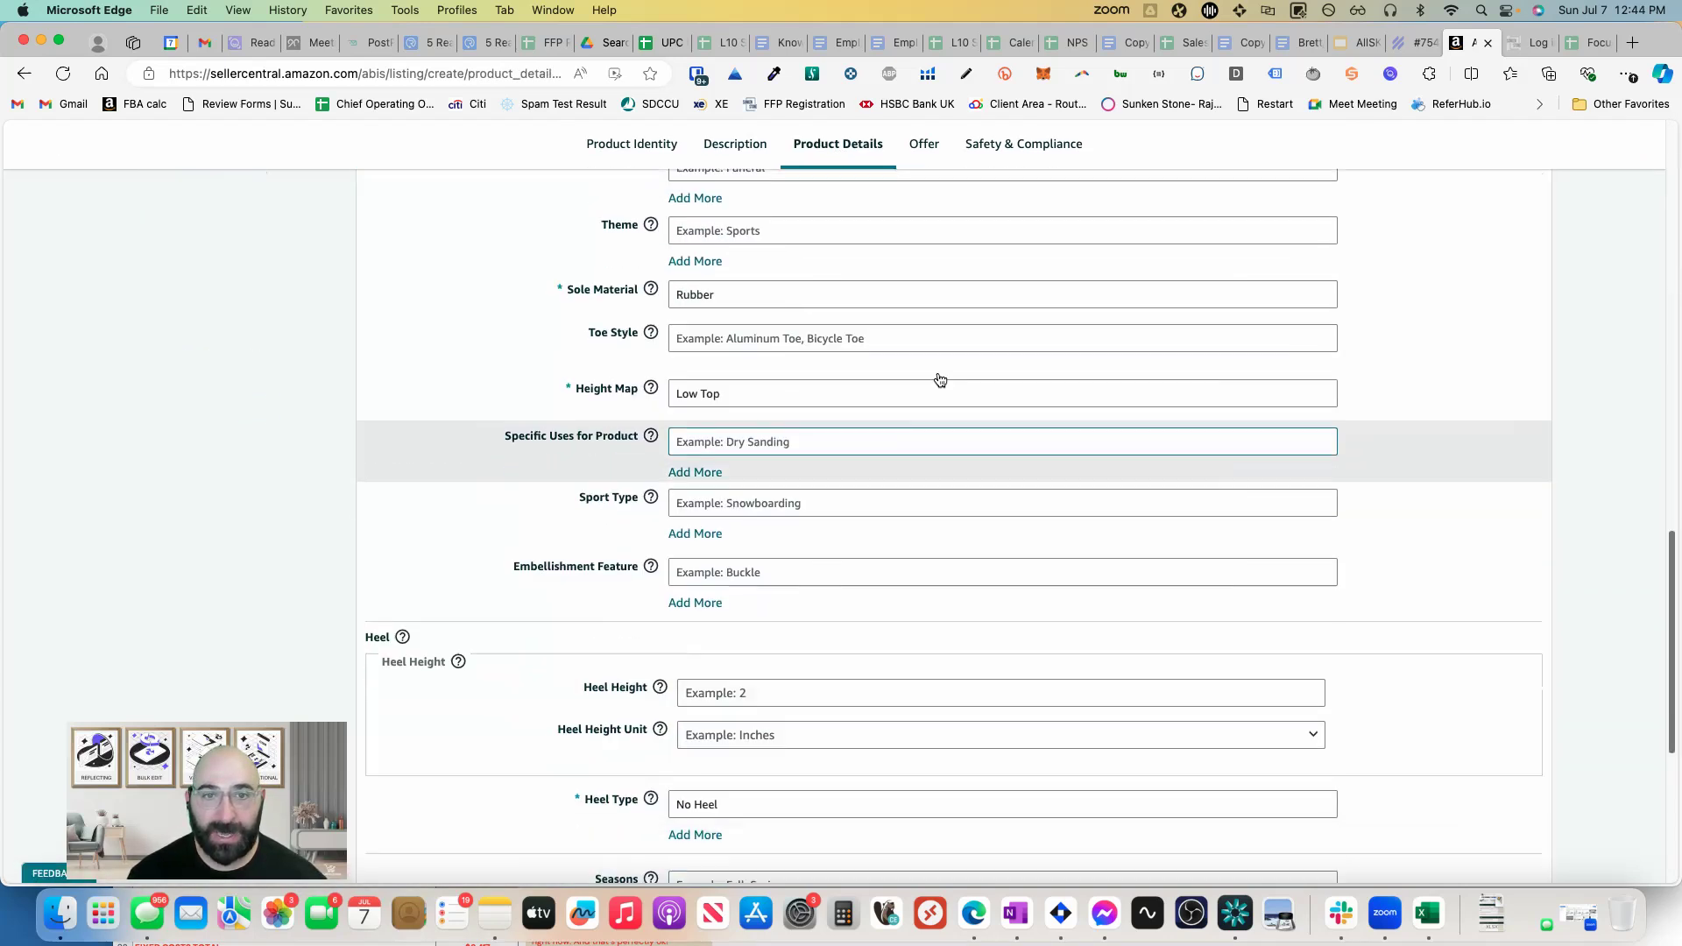
- Turn off the Mexico marketplace in the listing's Offer page
left_click(924, 143)
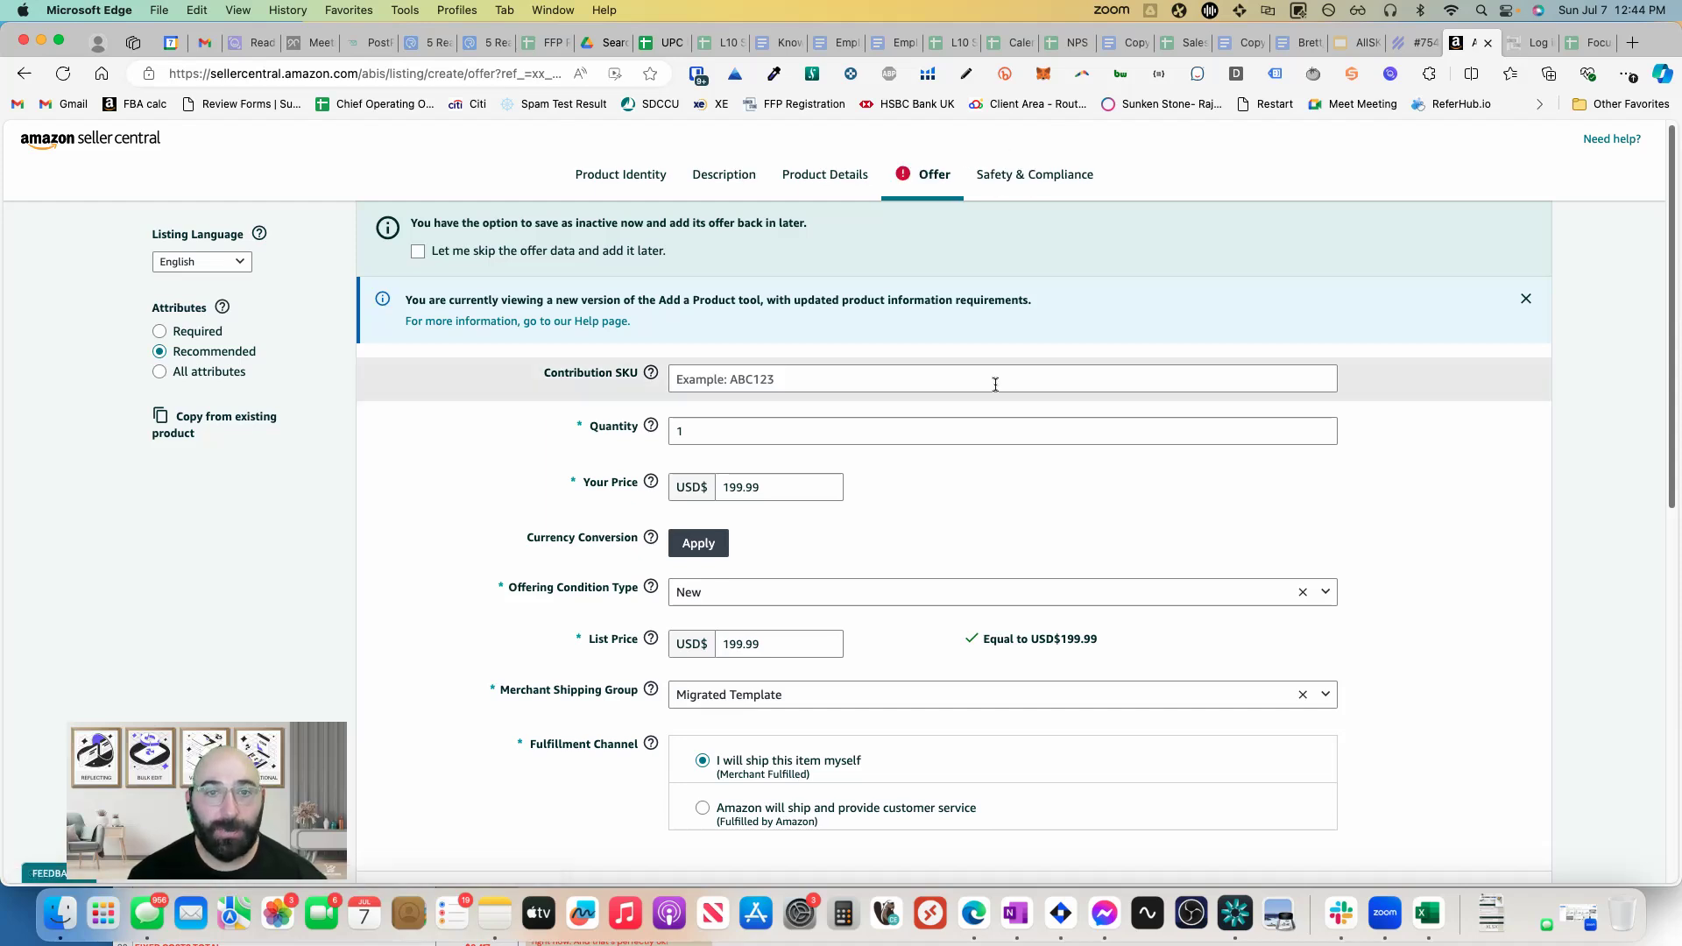
scroll(991, 385, "down", 5)
scroll(988, 392, "down", 3)
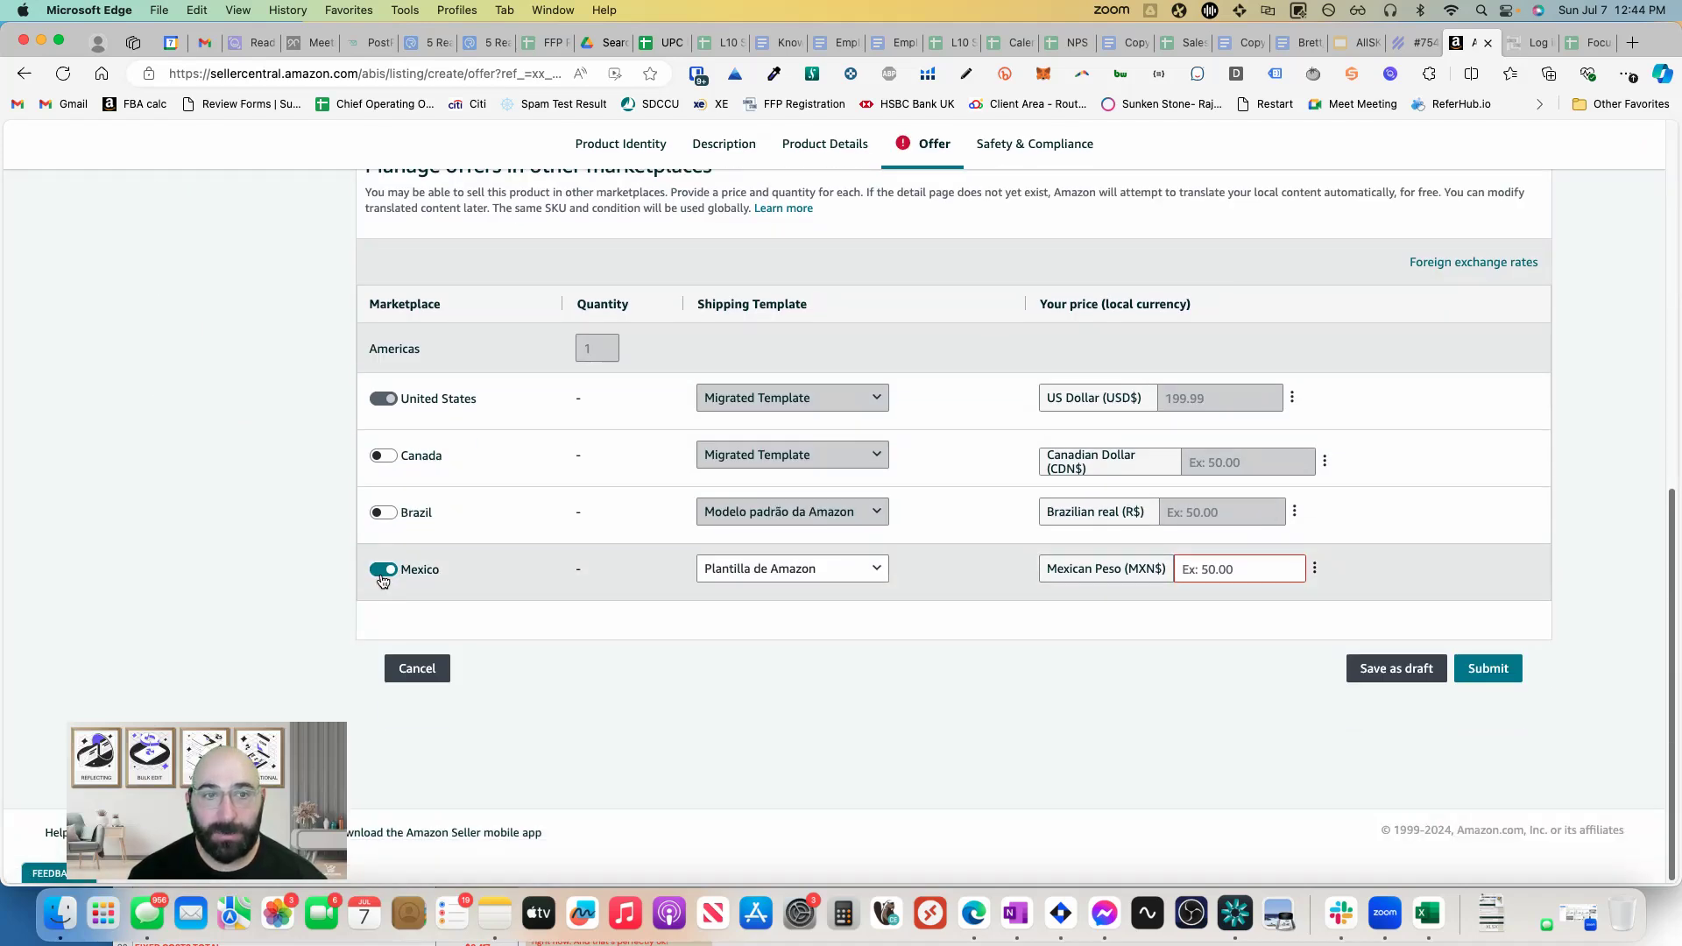
left_click(382, 576)
scroll(1265, 624, "up", 10)
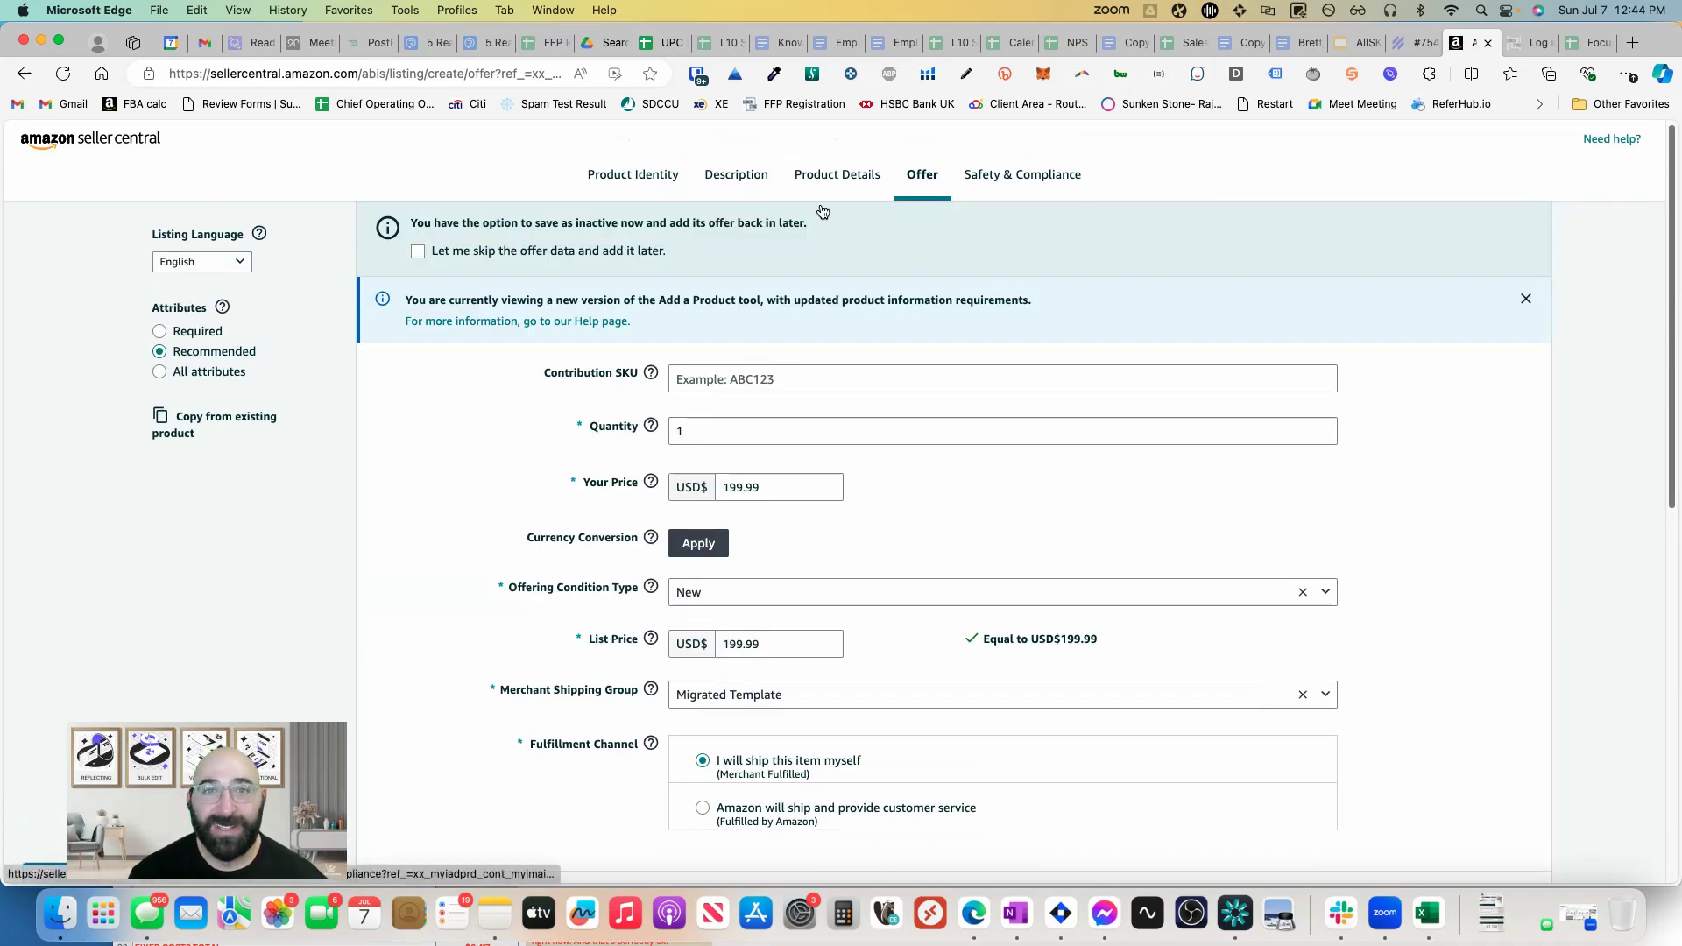
- Submit the Shark Shoes Parent 77 listing from Product Identity and close the submission dialog
left_click(644, 174)
scroll(974, 492, "down", 3)
left_click(1461, 672)
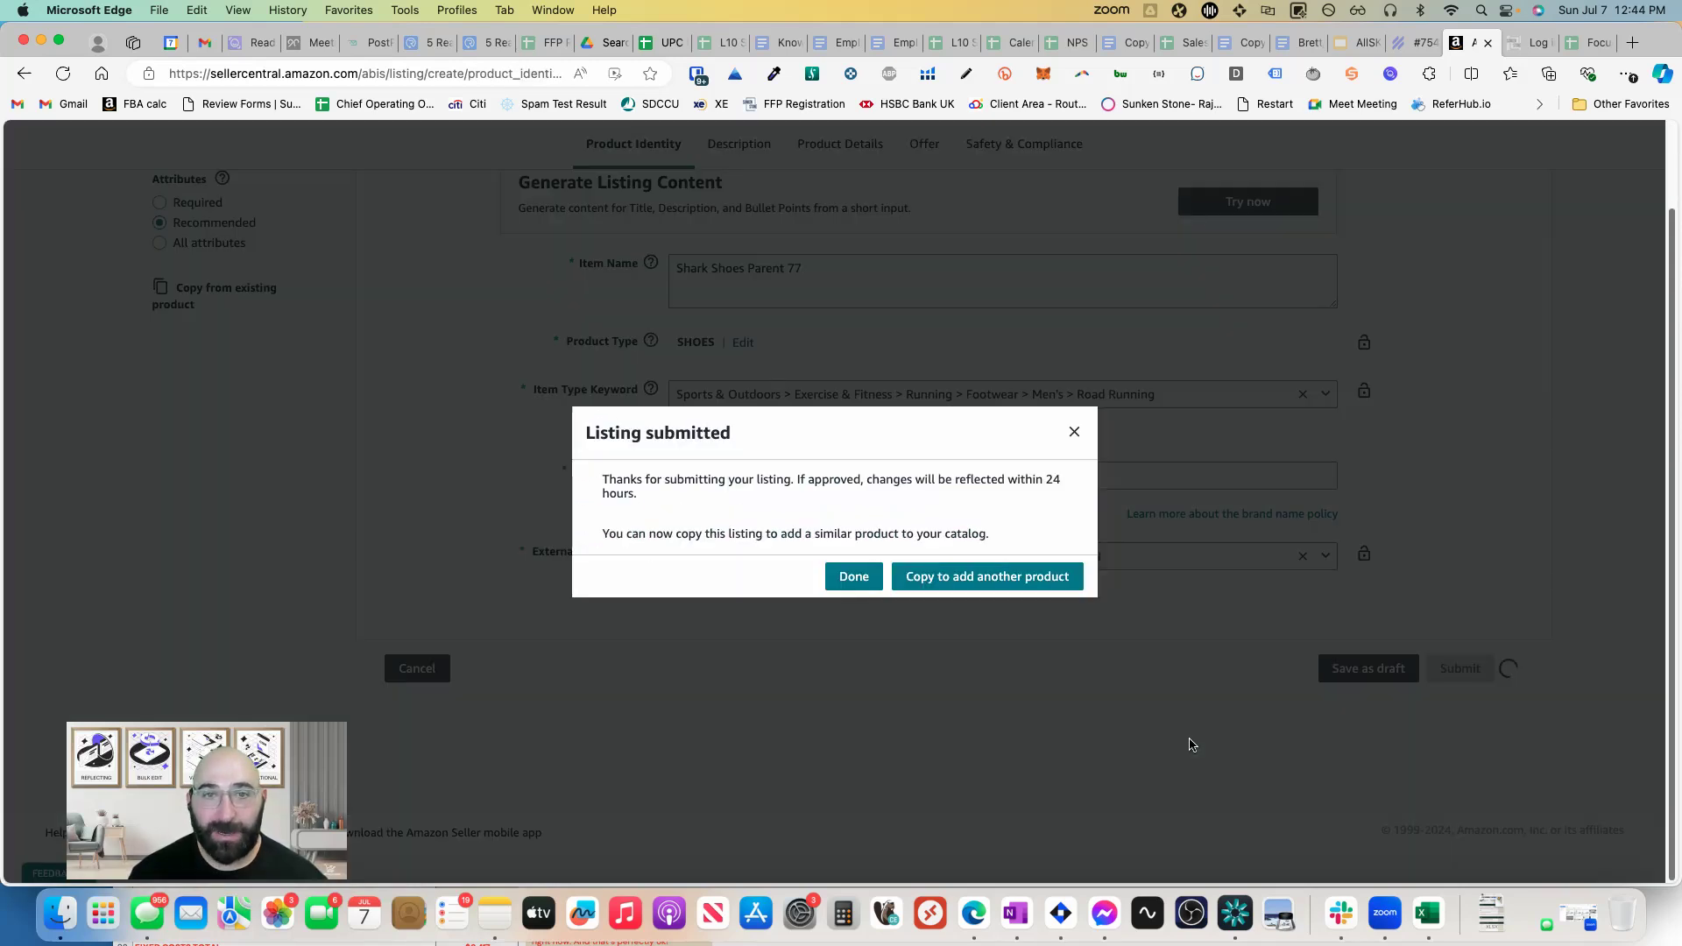
left_click(843, 576)
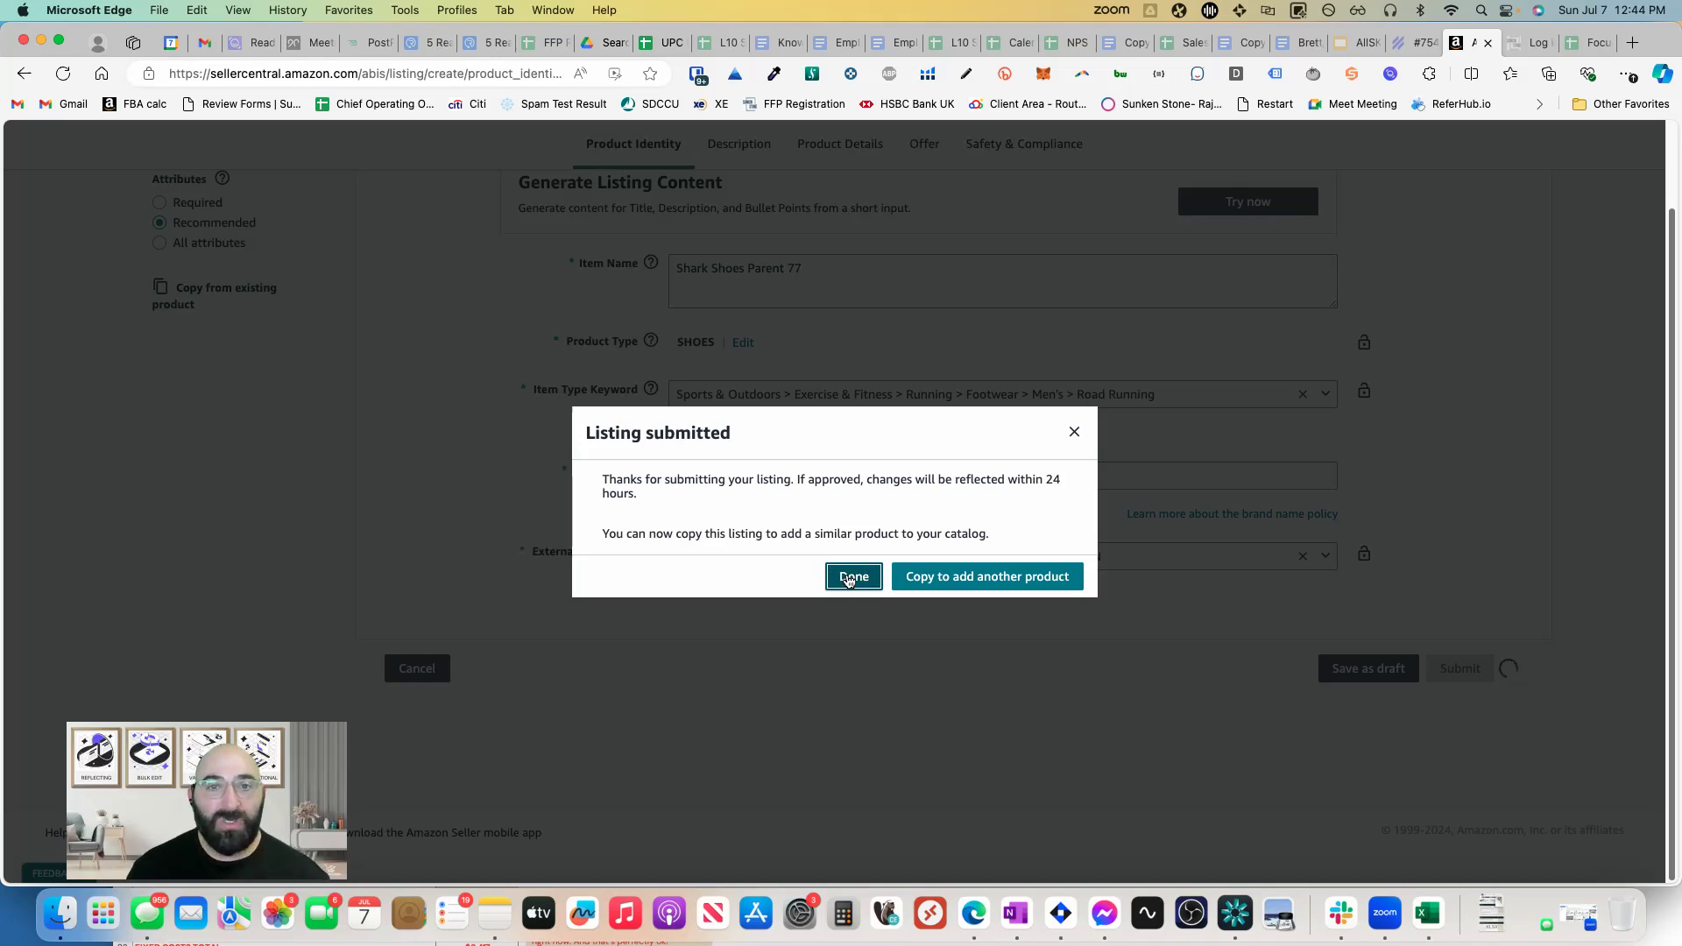
left_click(875, 567)
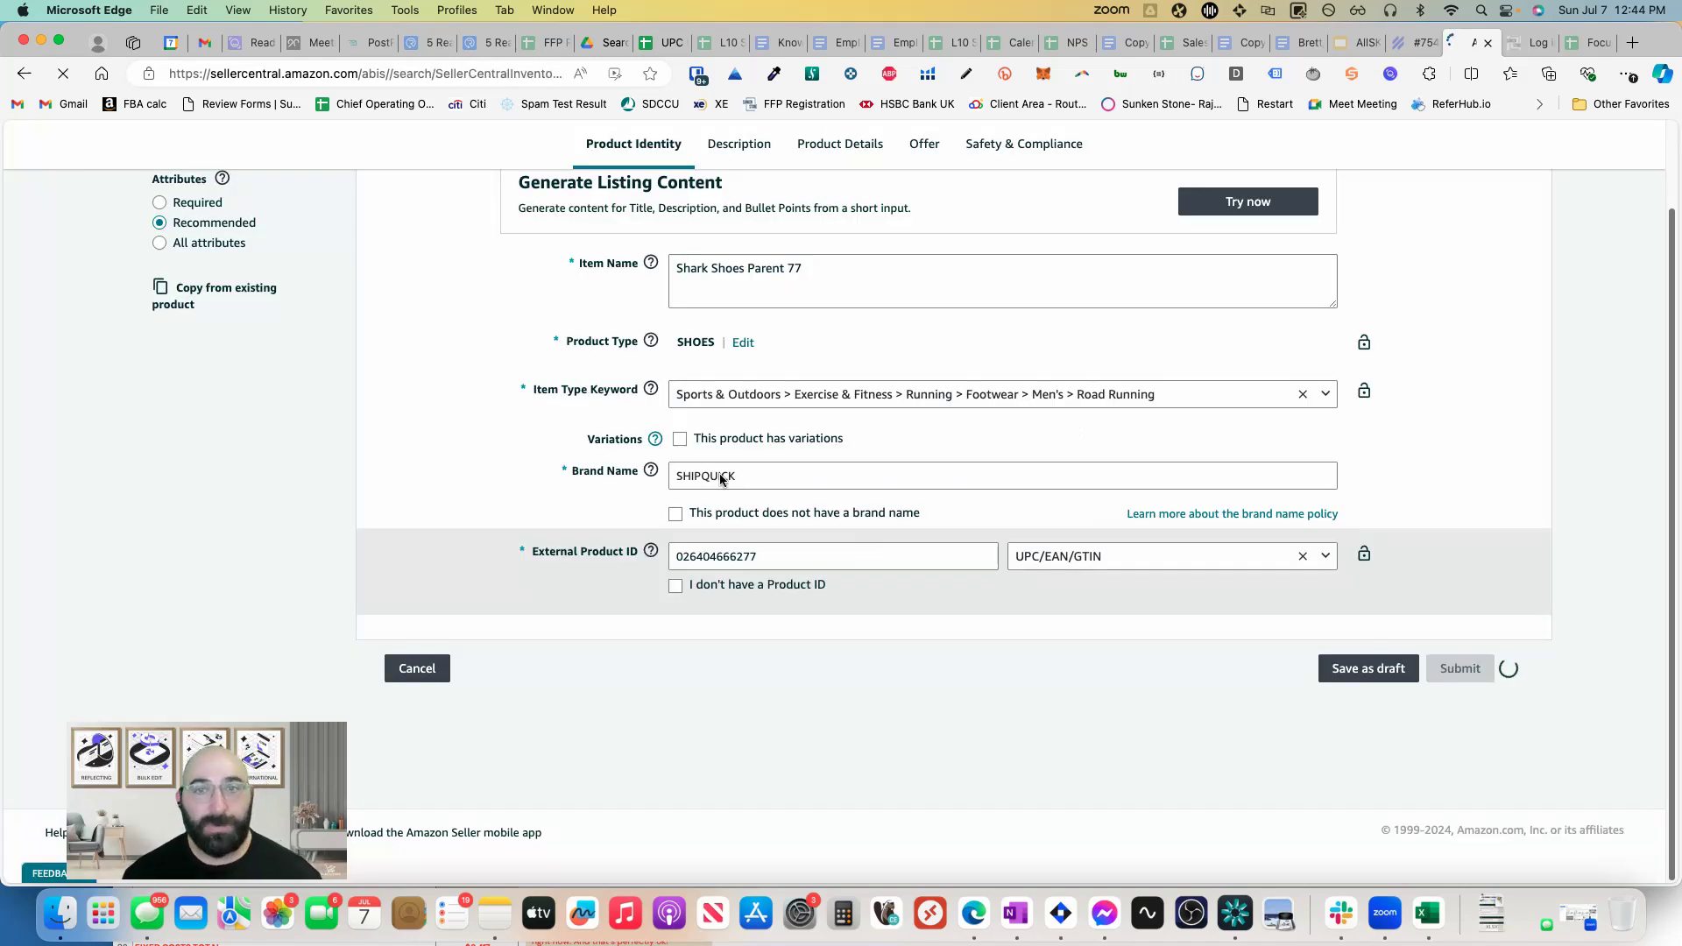
- Look for Shark Shoes Parent 77 in Manage Inventory and reload the product list
scroll(643, 496, "down", 5)
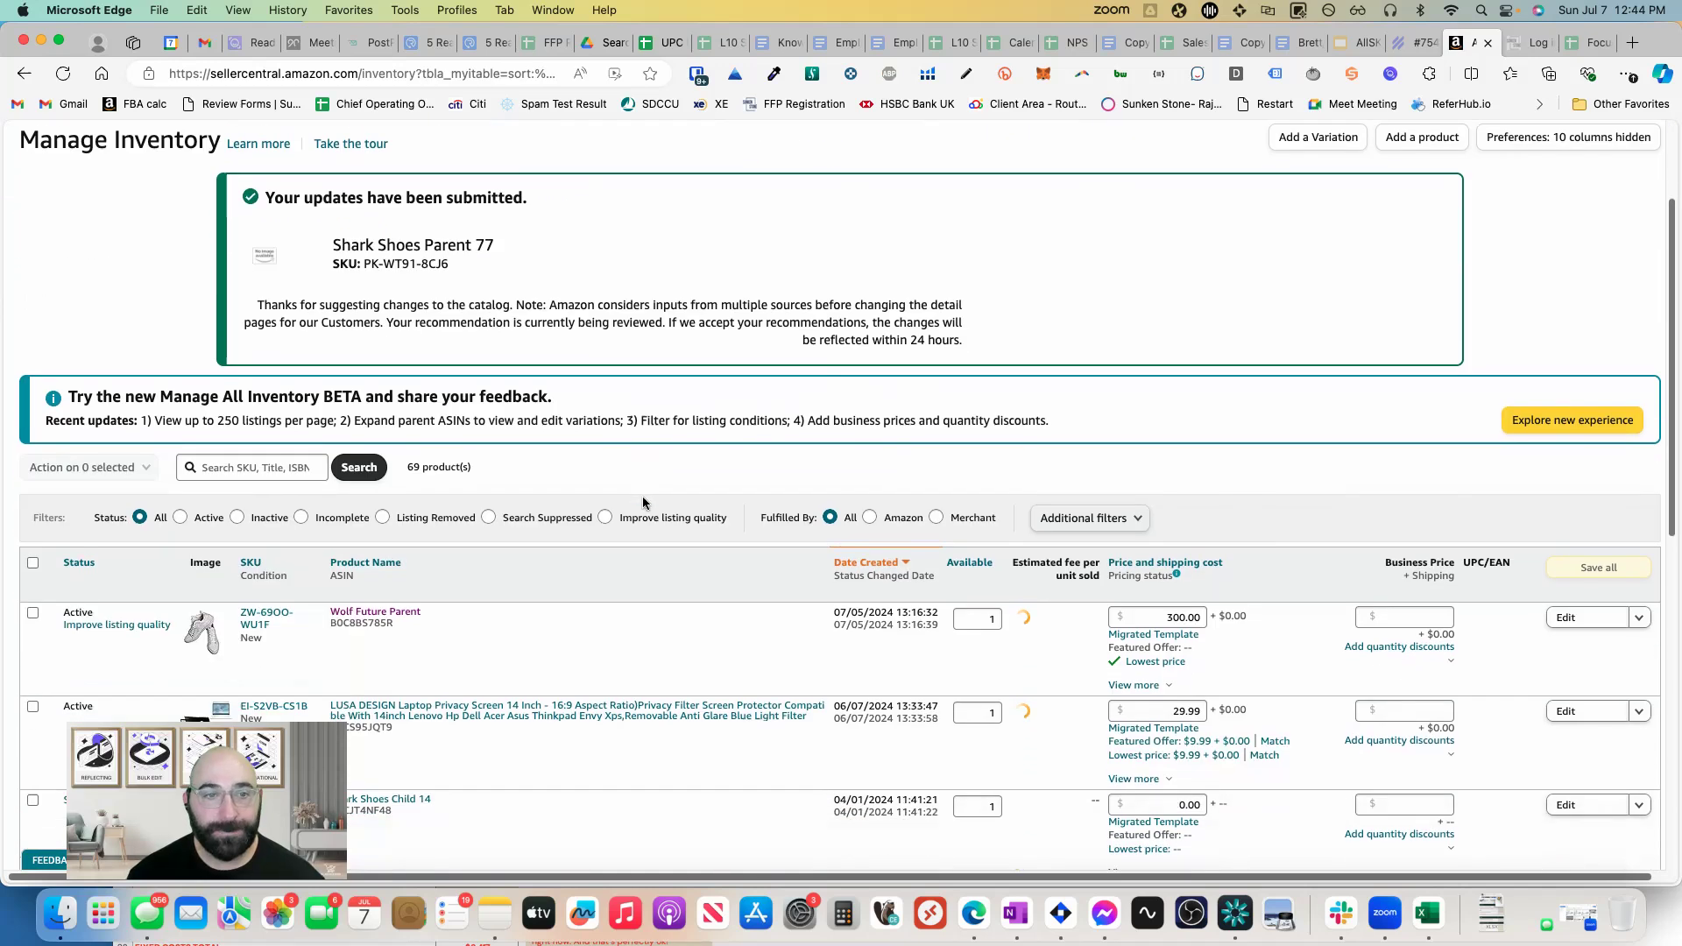
scroll(591, 529, "up", 2)
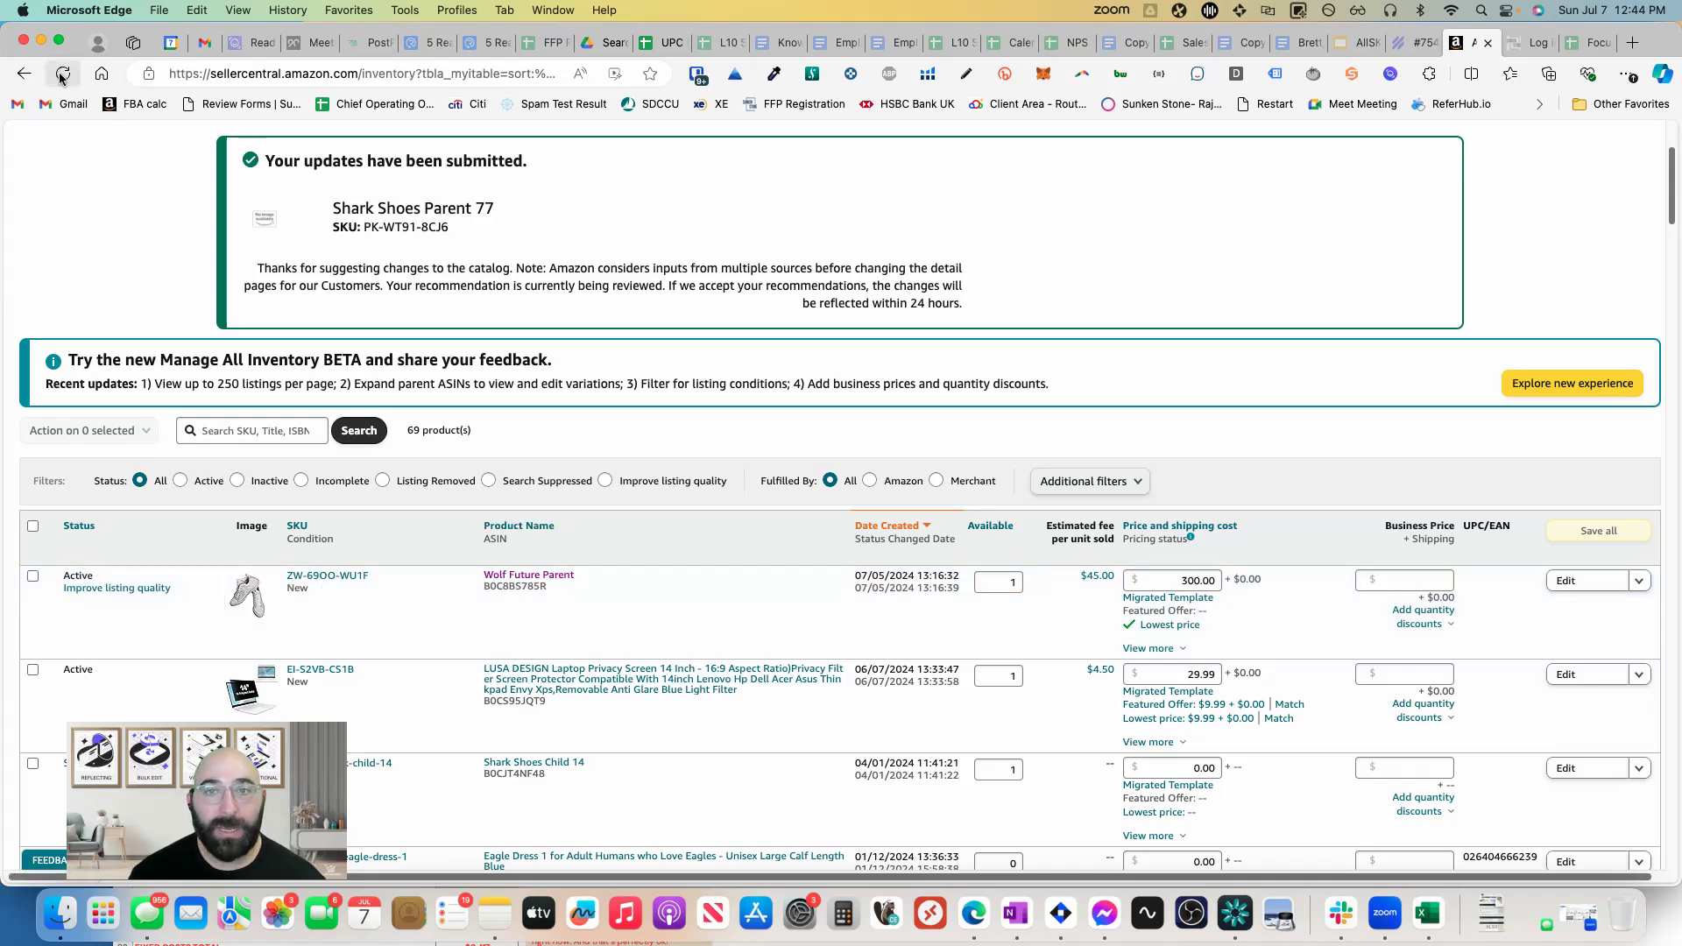
left_click(61, 70)
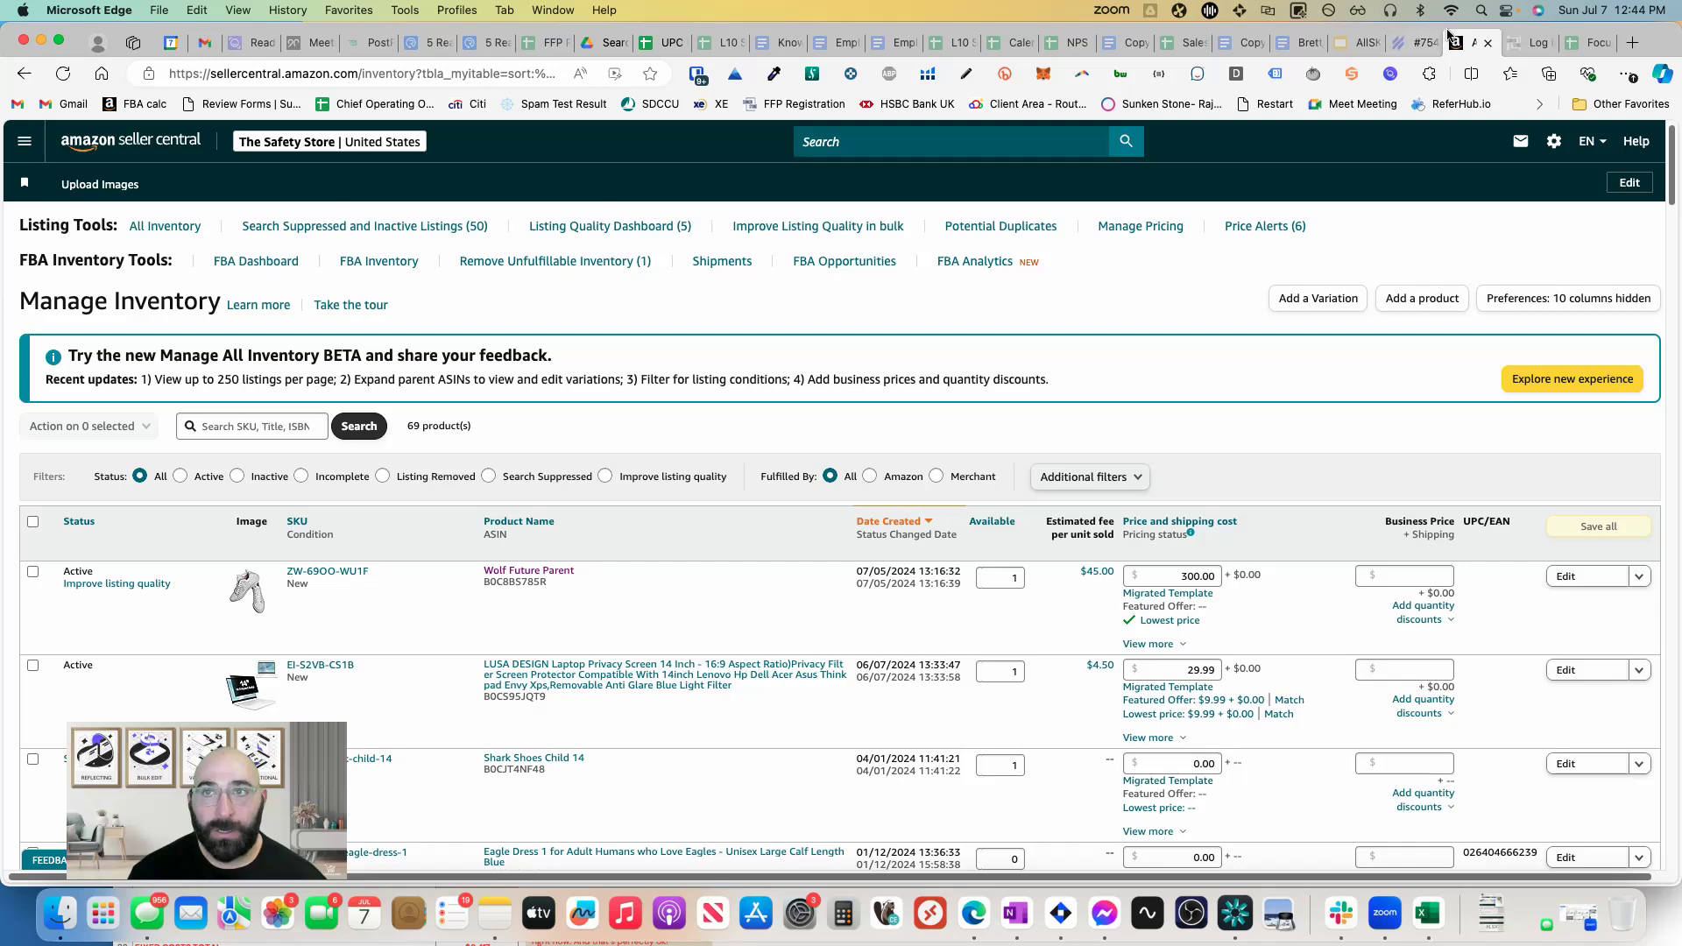
- Switch to FlatFilePro to view its listings, return to Seller Central and refresh Manage Inventory again
left_click(1521, 44)
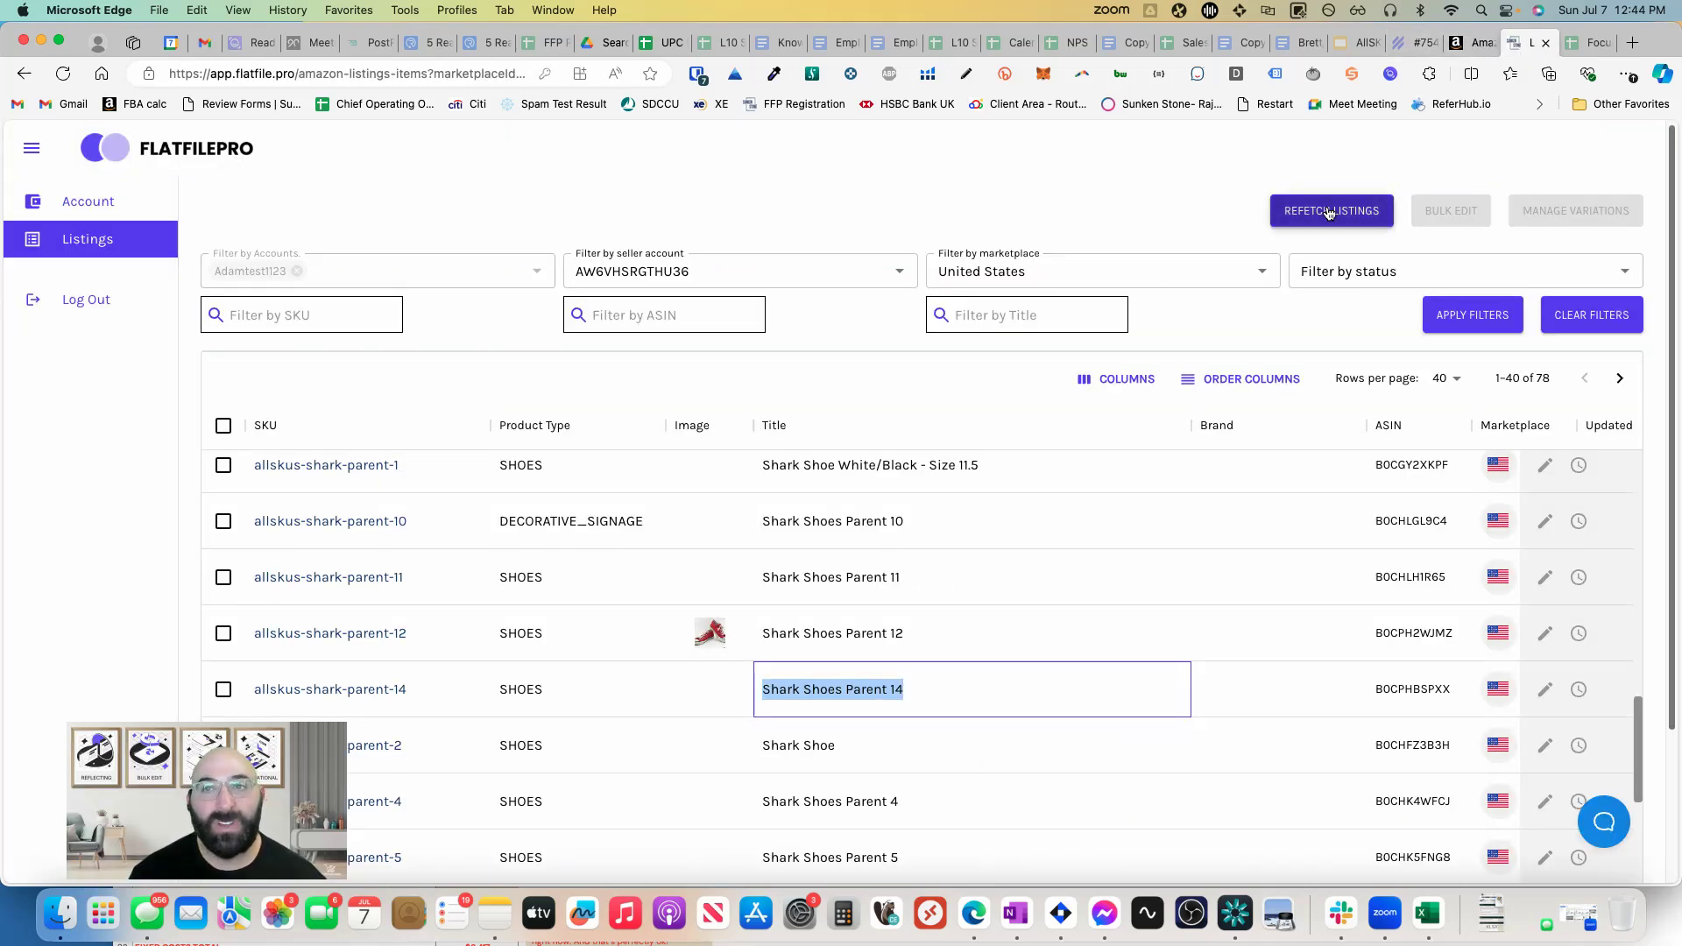
left_click(1470, 52)
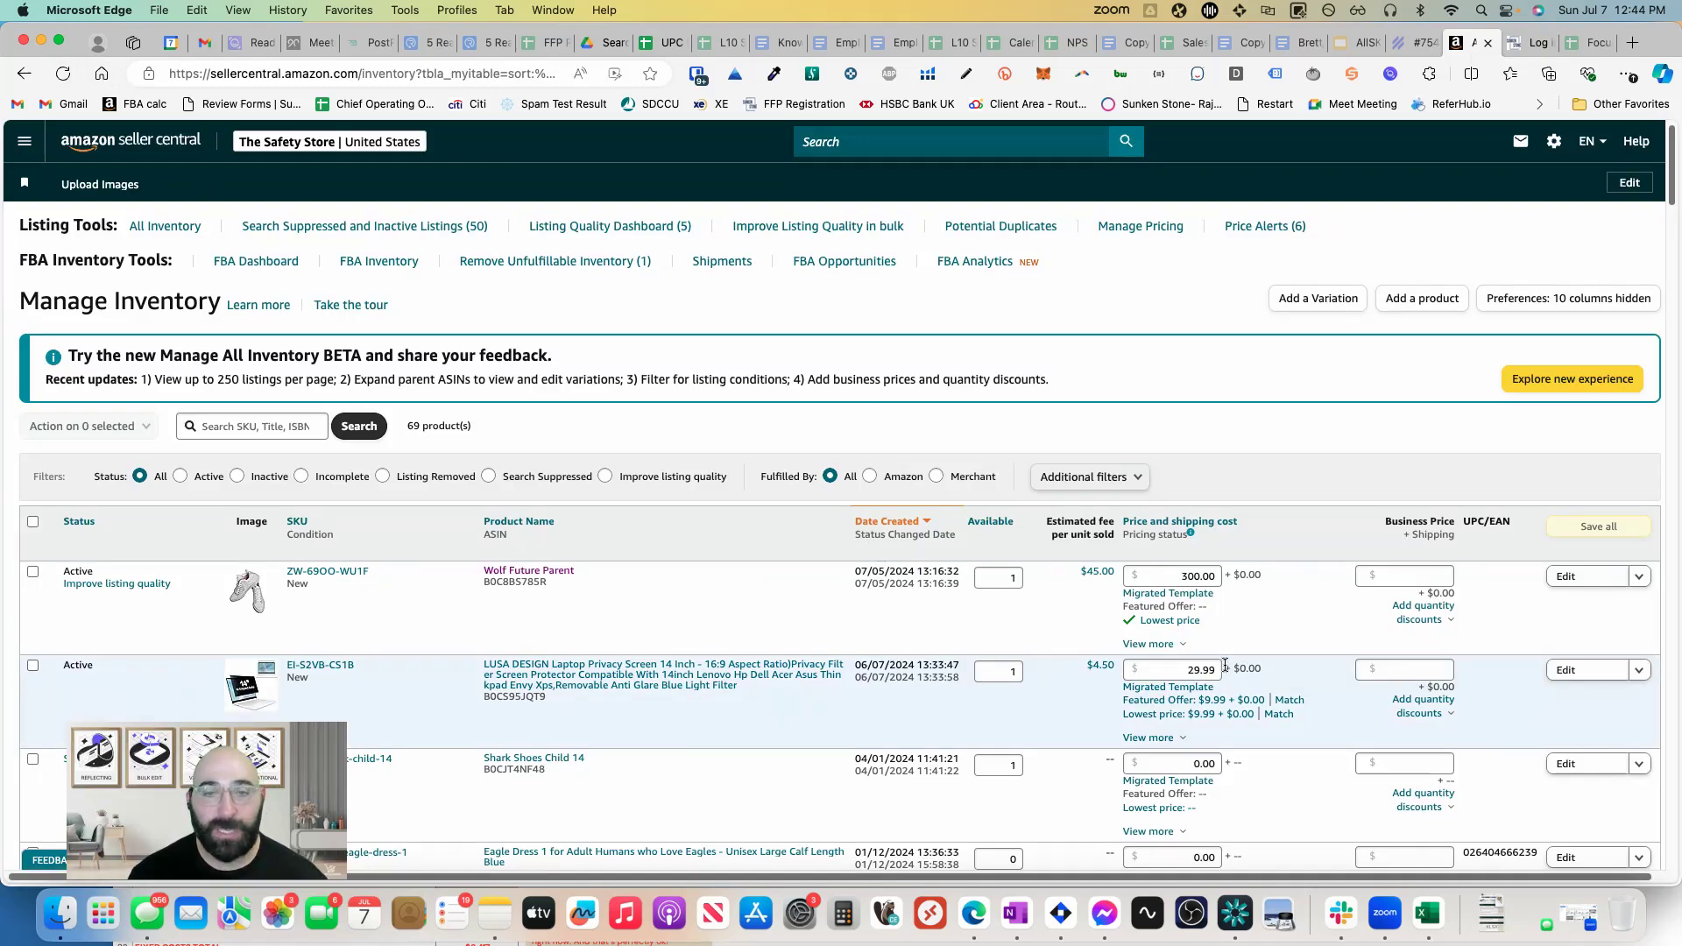
mouse_move(698, 692)
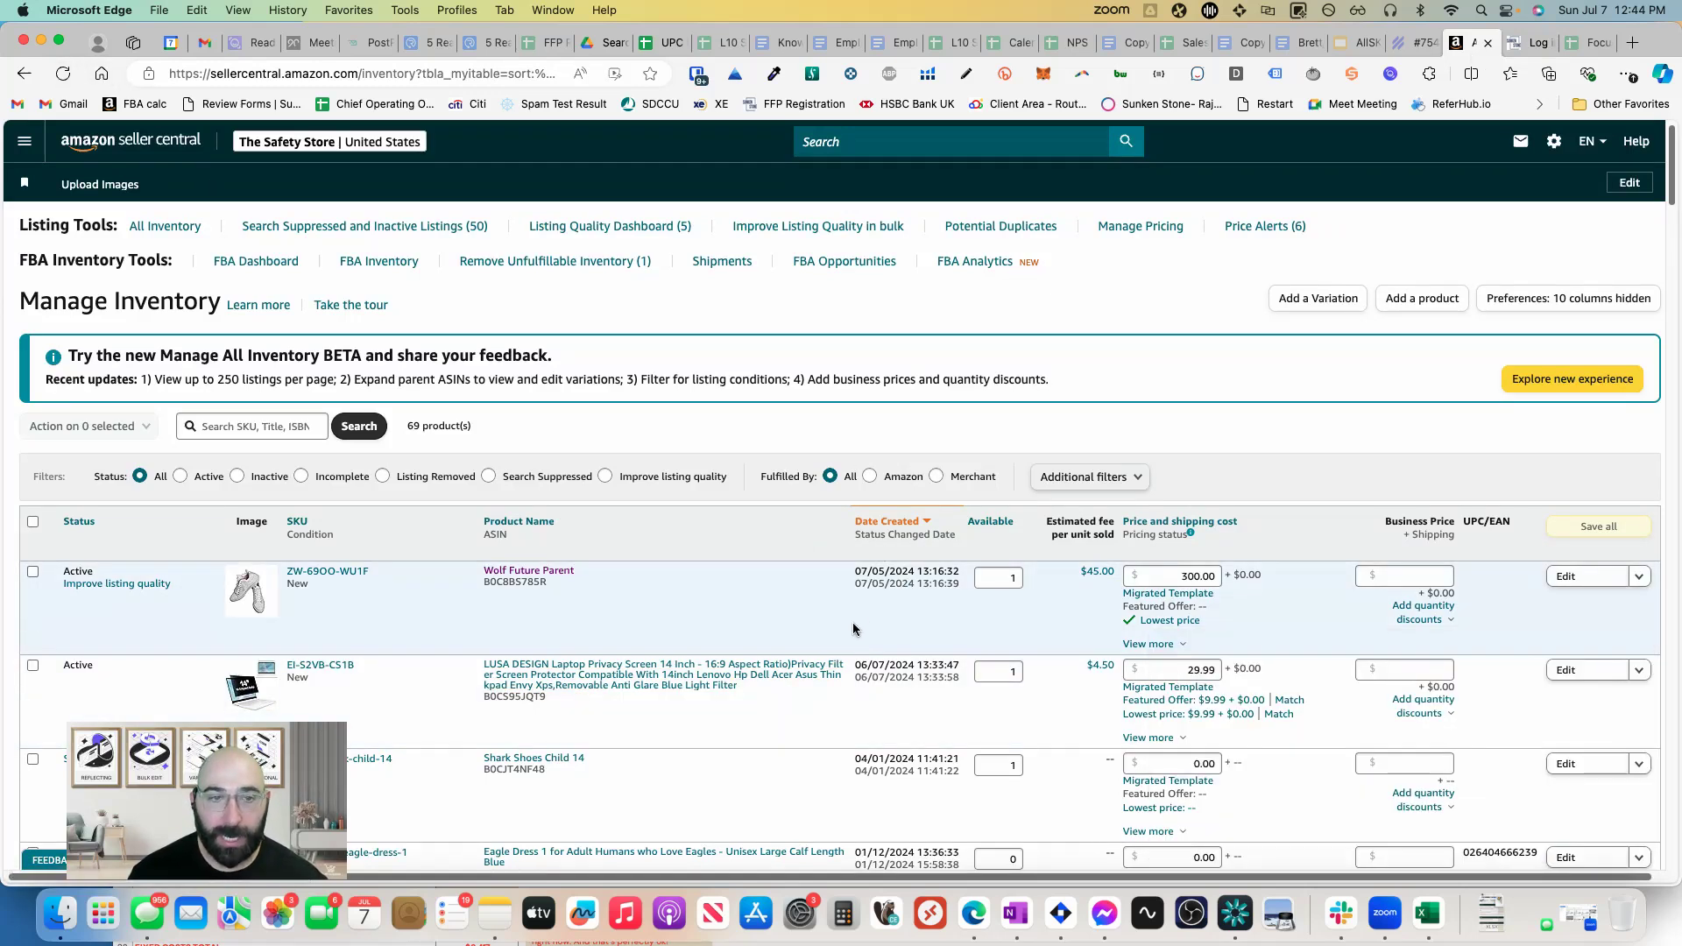
left_click(63, 74)
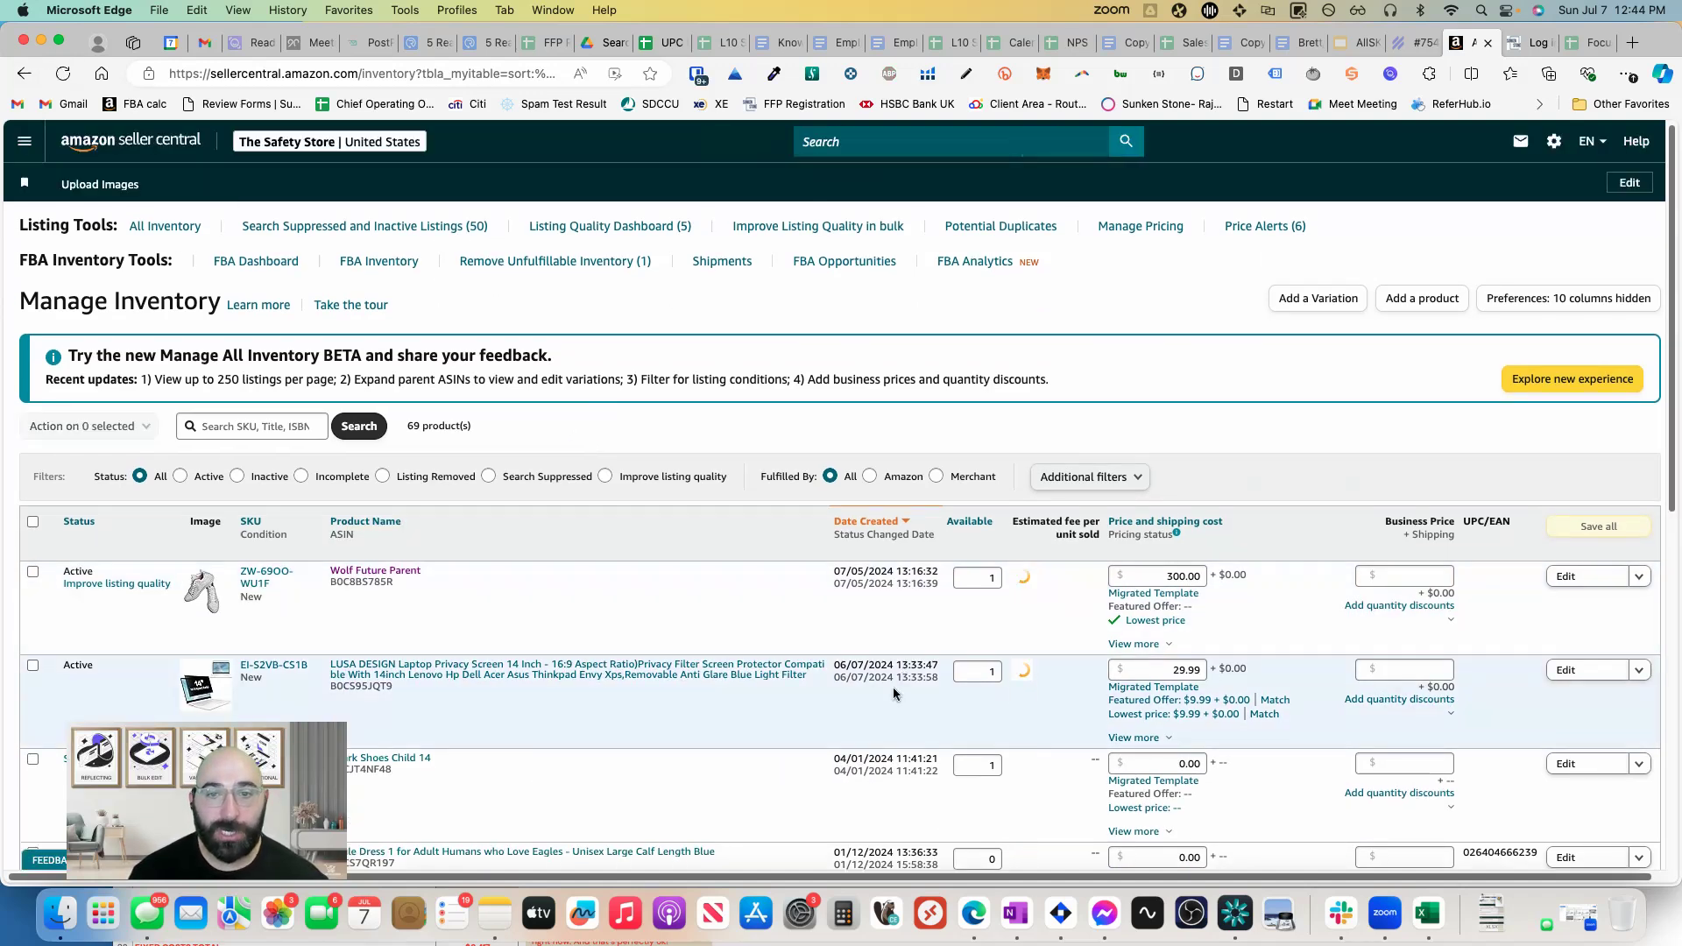